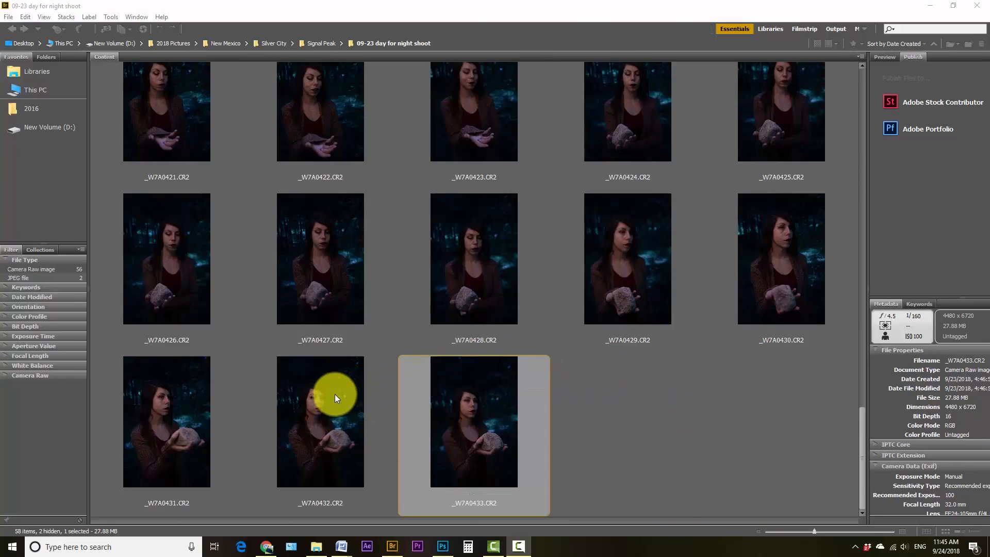
Step: Browse the portraits of the woman holding a rock and single out _W7A0432.CR2
{"action": "left_click", "coordinate": [319, 285]}
{"action": "scroll", "coordinate": [321, 295], "scroll_direction": "up", "scroll_amount": 1}
{"action": "scroll", "coordinate": [320, 295], "scroll_direction": "up", "scroll_amount": 2}
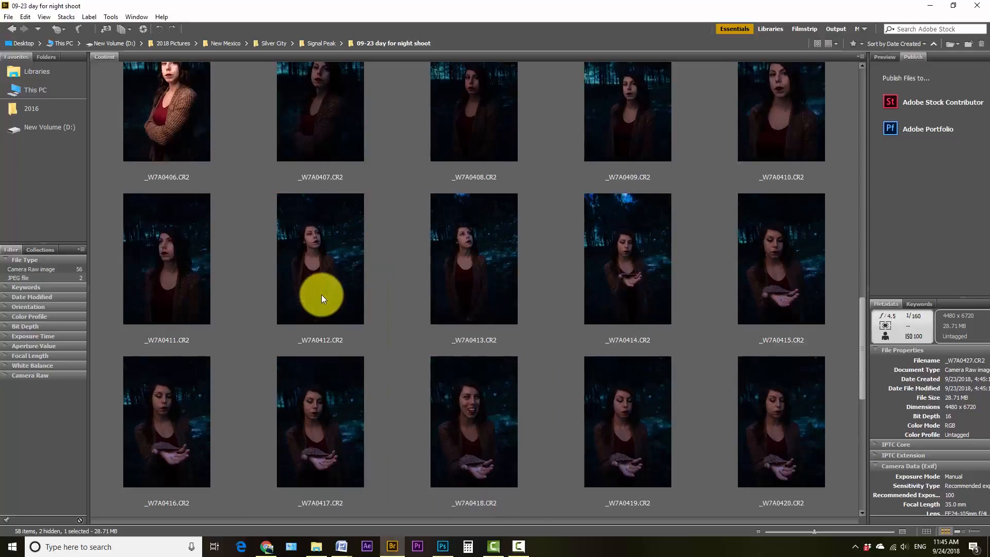
{"action": "scroll", "coordinate": [321, 295], "scroll_direction": "down", "scroll_amount": 3}
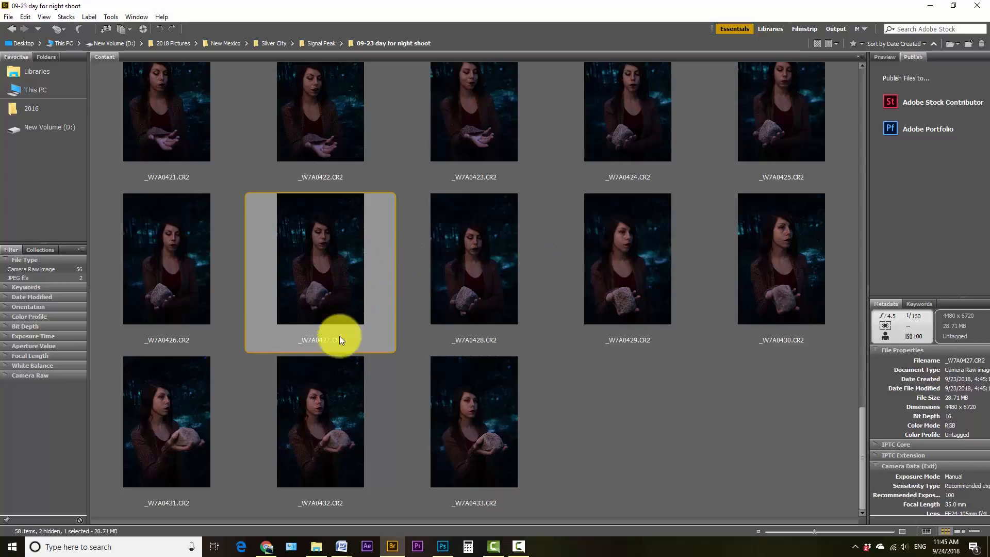
{"action": "left_click", "coordinate": [330, 407]}
{"action": "left_click", "coordinate": [463, 392]}
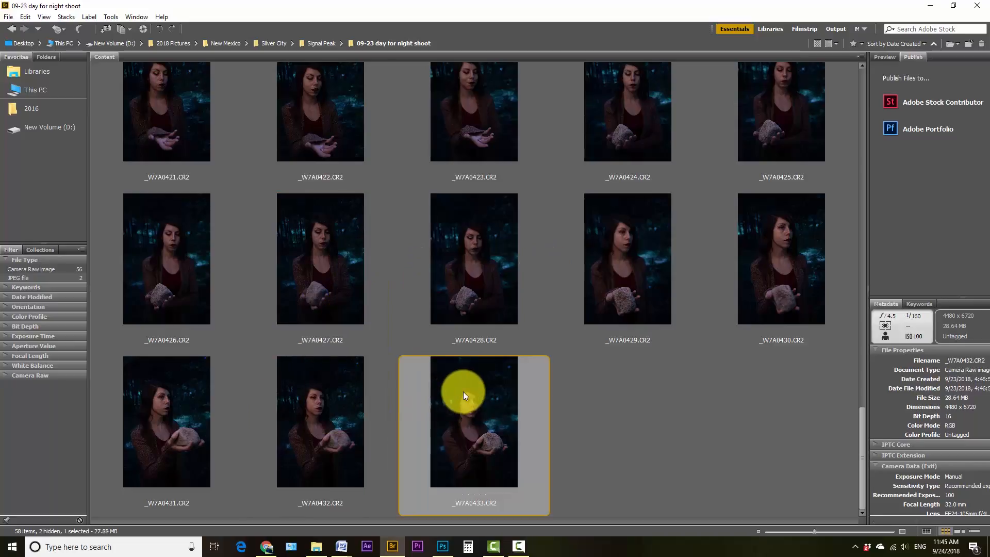
{"action": "left_click", "coordinate": [346, 415]}
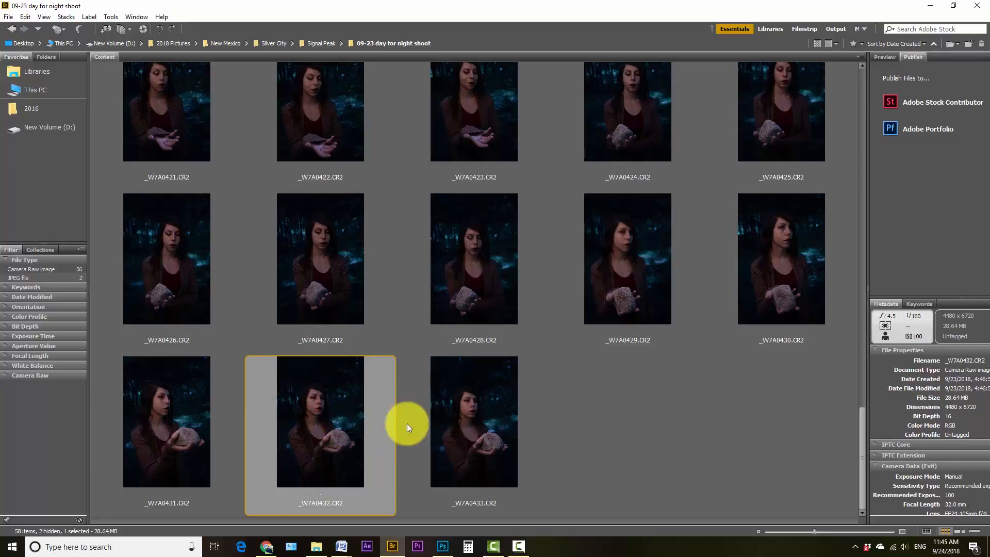
Step: Enlarge the thumbnails, compare the rock portraits, and open _W7A0432.CR2 in Camera Raw
{"action": "left_click", "coordinate": [850, 531]}
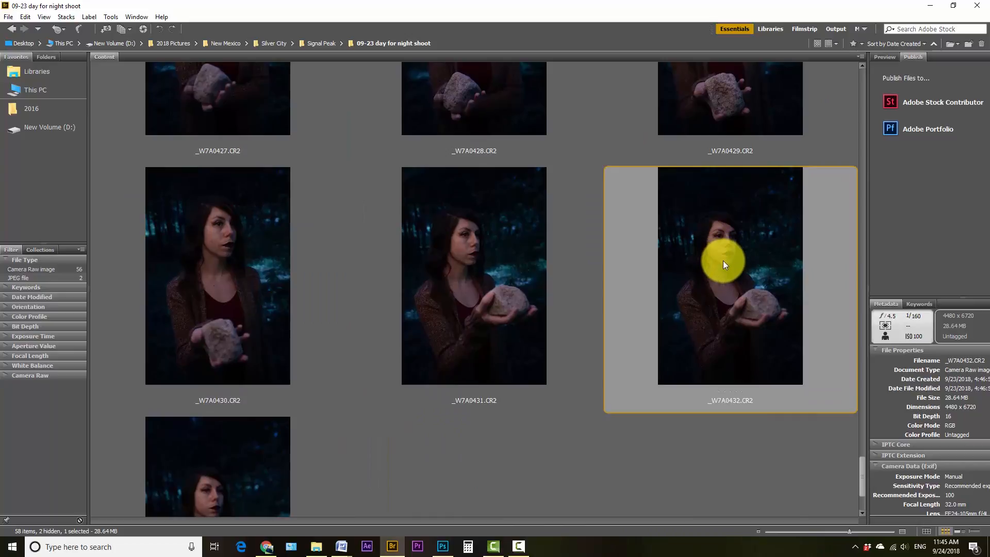
{"action": "scroll", "coordinate": [712, 263], "scroll_direction": "down", "scroll_amount": 3}
{"action": "scroll", "coordinate": [698, 262], "scroll_direction": "up", "scroll_amount": 5}
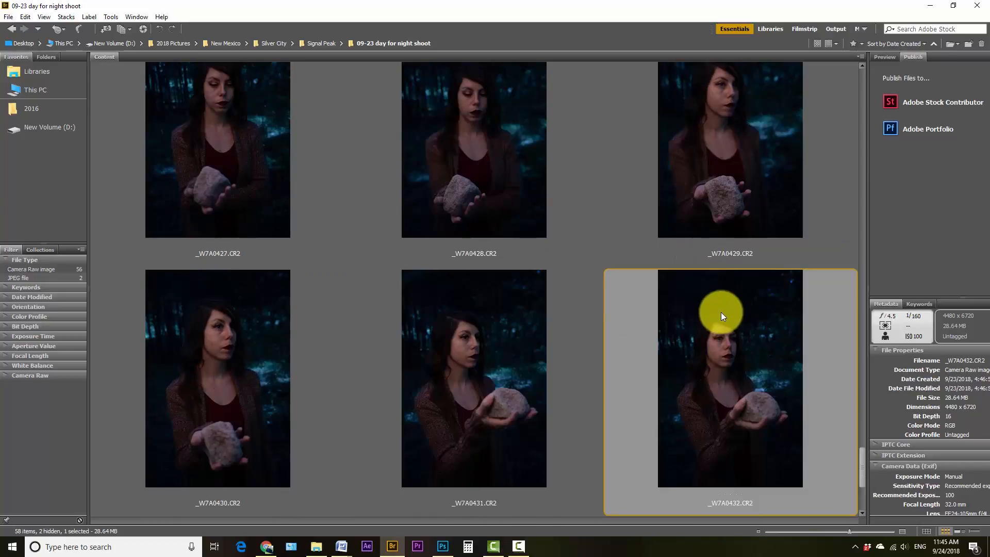
{"action": "scroll", "coordinate": [721, 336], "scroll_direction": "down", "scroll_amount": 2}
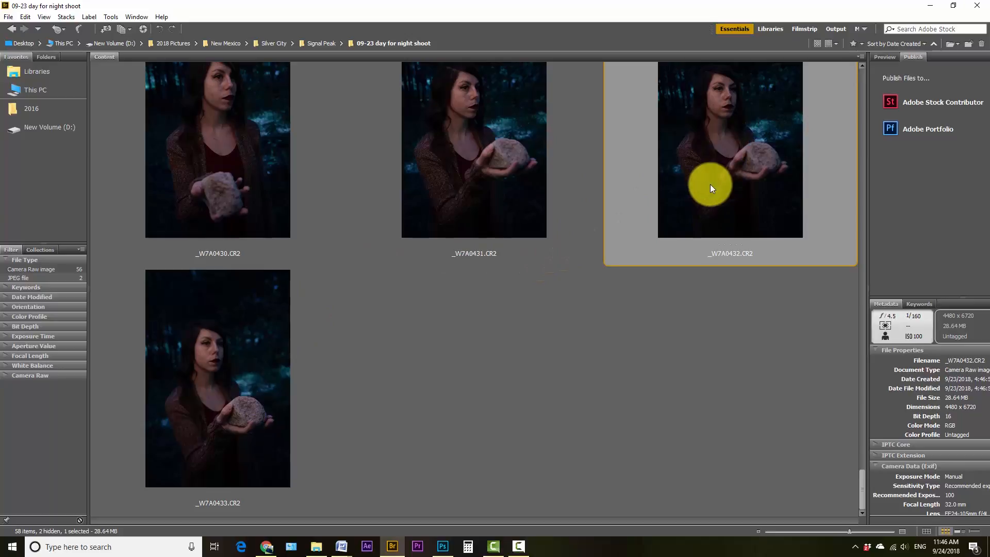
{"action": "scroll", "coordinate": [732, 165], "scroll_direction": "up", "scroll_amount": 2}
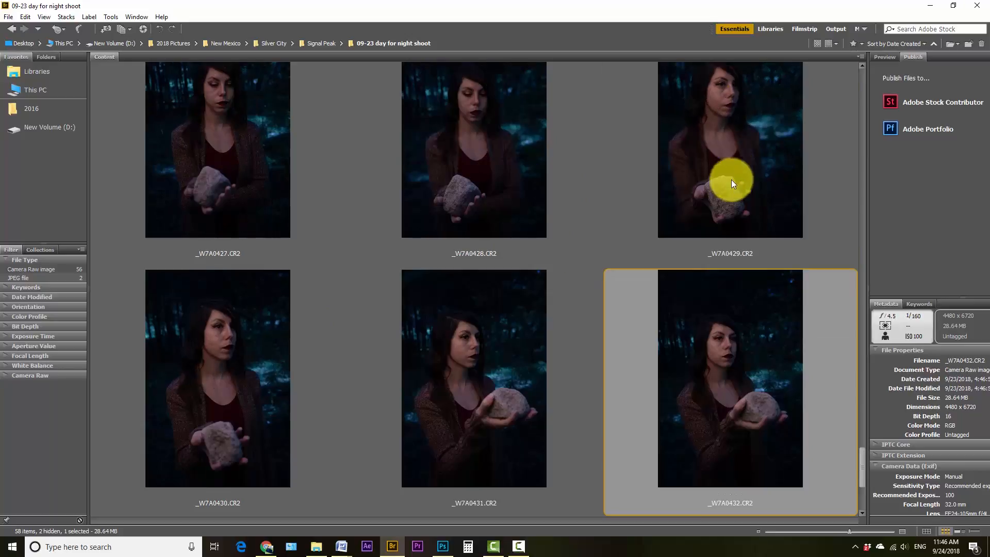
{"action": "double_click", "coordinate": [735, 358]}
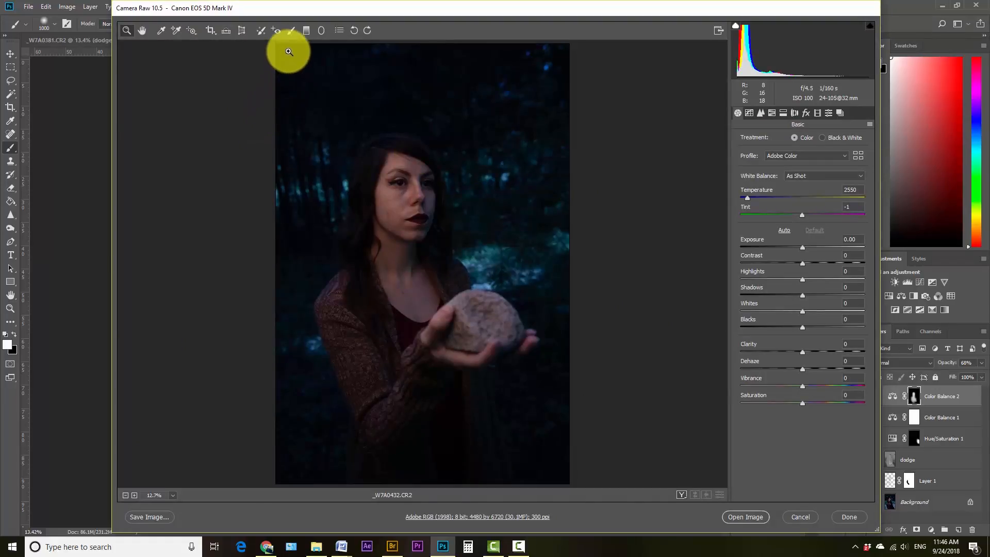
{"action": "left_click_drag", "start_coordinate": [562, 7], "coordinate": [554, 10]}
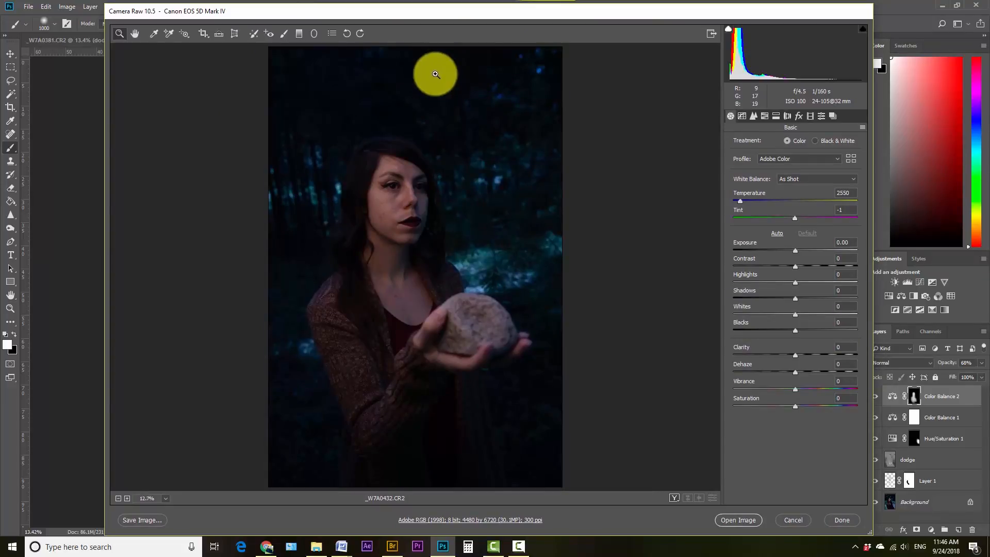
Step: Set the Adjustment Brush to Exposure +0.50 with Clarity 0 and place an adjustment on the woman's forehead
{"action": "left_click", "coordinate": [283, 35]}
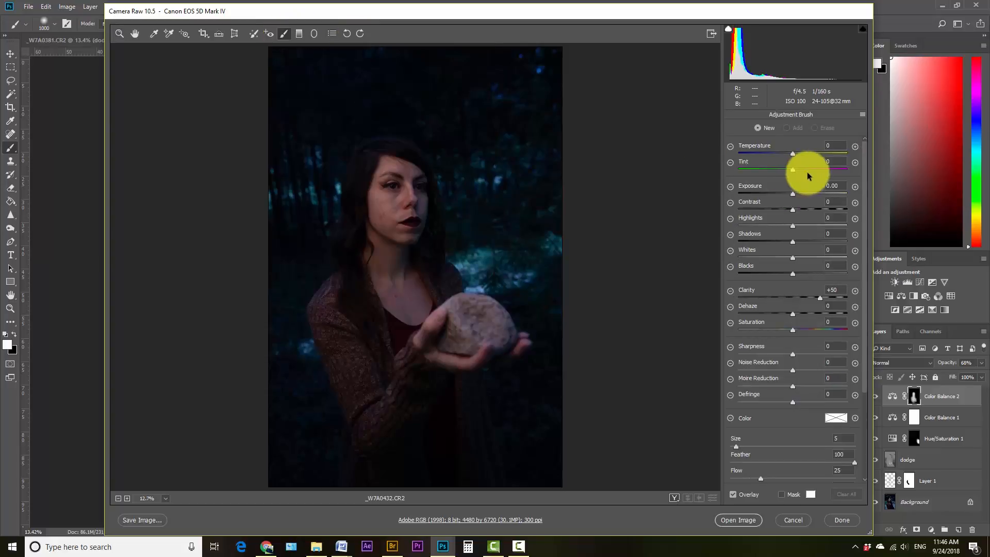
{"action": "left_click", "coordinate": [855, 186]}
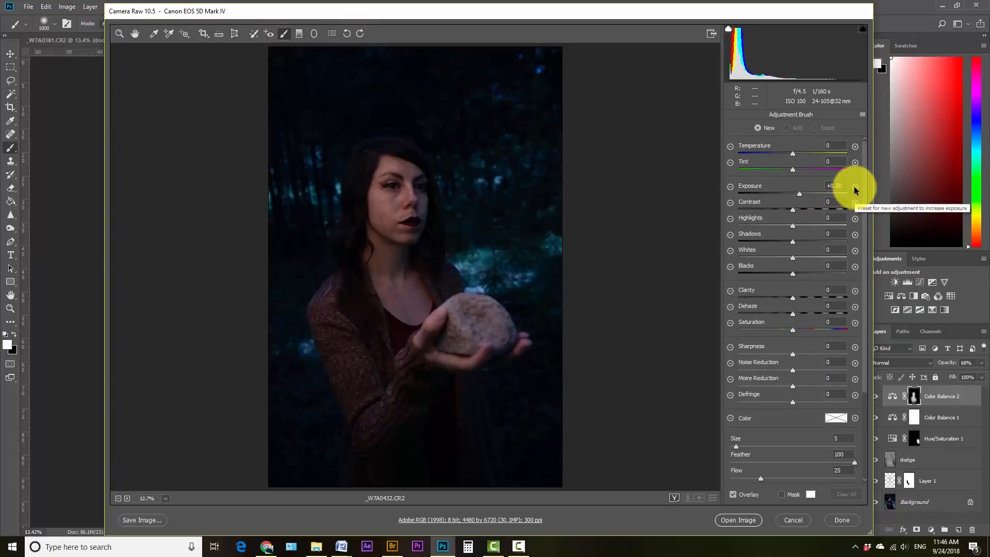
{"action": "left_click", "coordinate": [398, 173]}
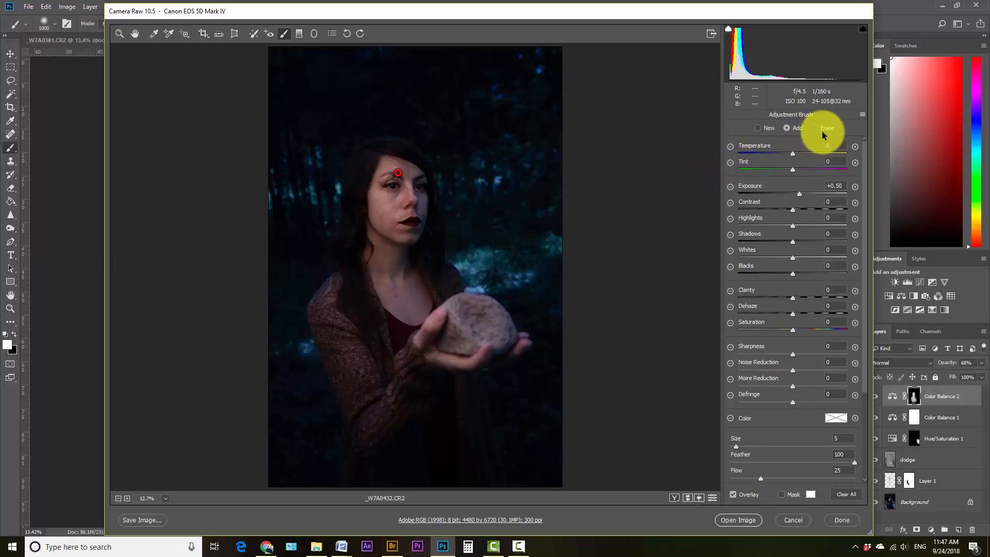
Step: Start a second Exposure +0.50 brush adjustment and paint over the woman's face, chest and sweater
{"action": "left_click", "coordinate": [759, 128]}
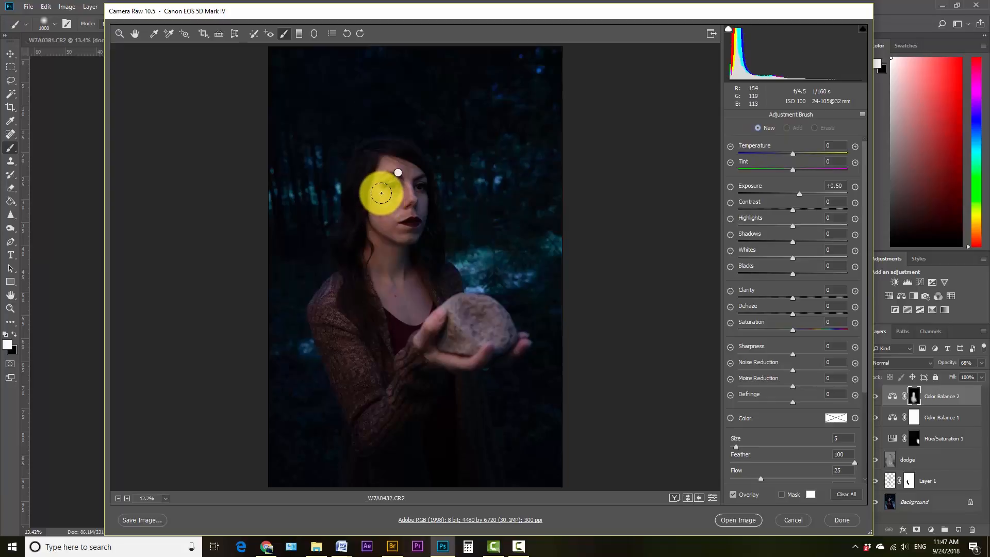
{"action": "key", "text": "ctrl+plus"}
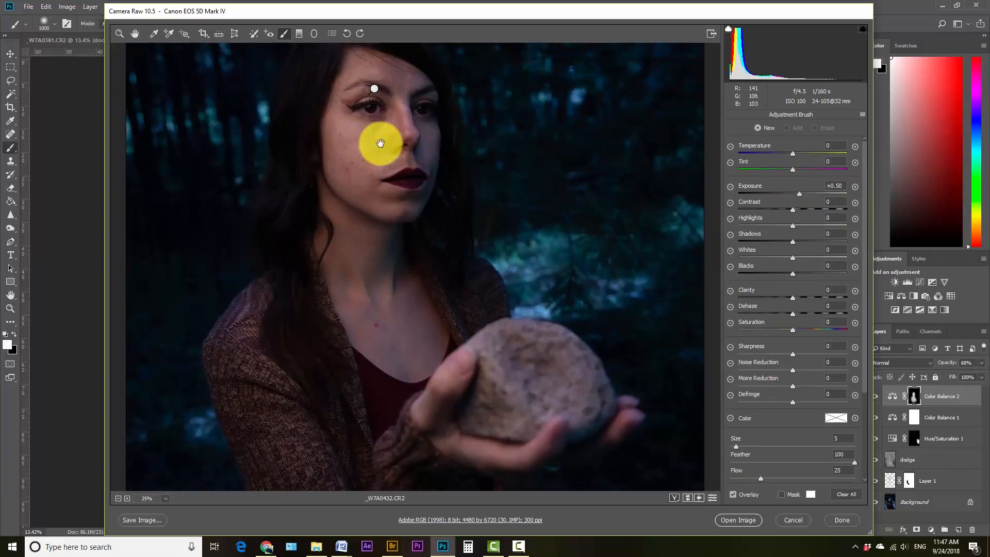
{"action": "left_click_drag", "start_coordinate": [380, 143], "coordinate": [367, 237]}
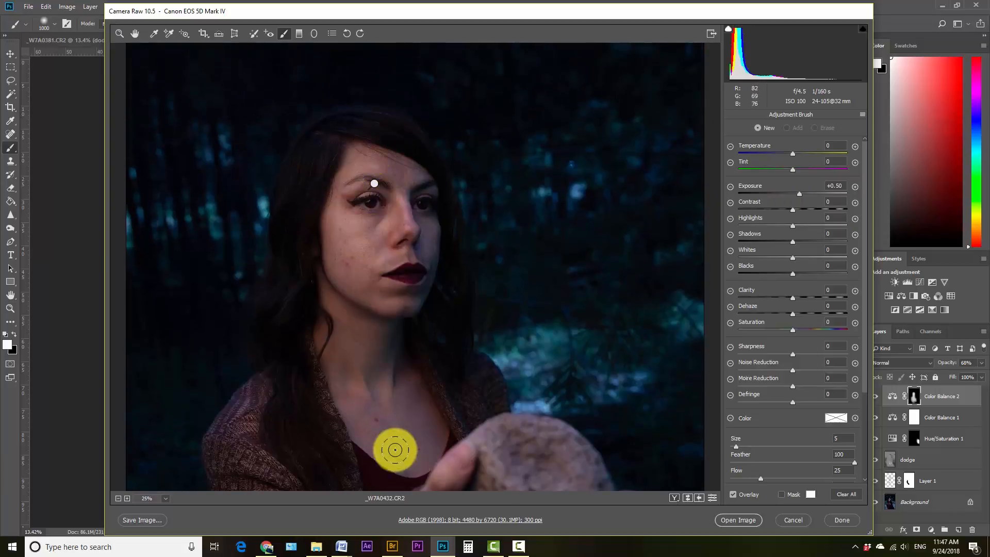
{"action": "mouse_move", "coordinate": [377, 203]}
{"action": "left_mouse_down"}
{"action": "mouse_move", "coordinate": [377, 174]}
{"action": "mouse_move", "coordinate": [355, 162]}
{"action": "mouse_move", "coordinate": [343, 220]}
{"action": "mouse_move", "coordinate": [349, 261]}
{"action": "mouse_move", "coordinate": [437, 283]}
{"action": "left_mouse_up"}
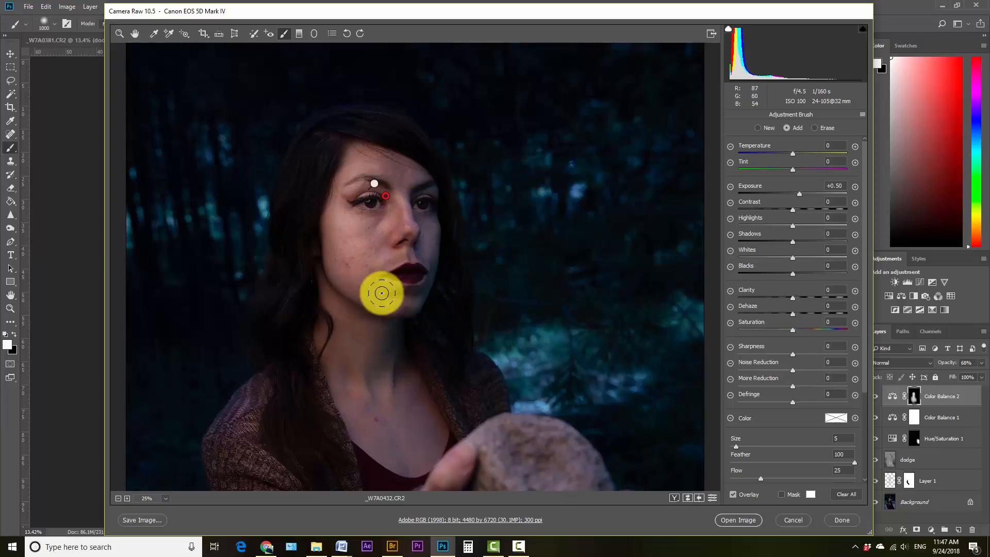
{"action": "left_click_drag", "start_coordinate": [371, 429], "coordinate": [254, 183]}
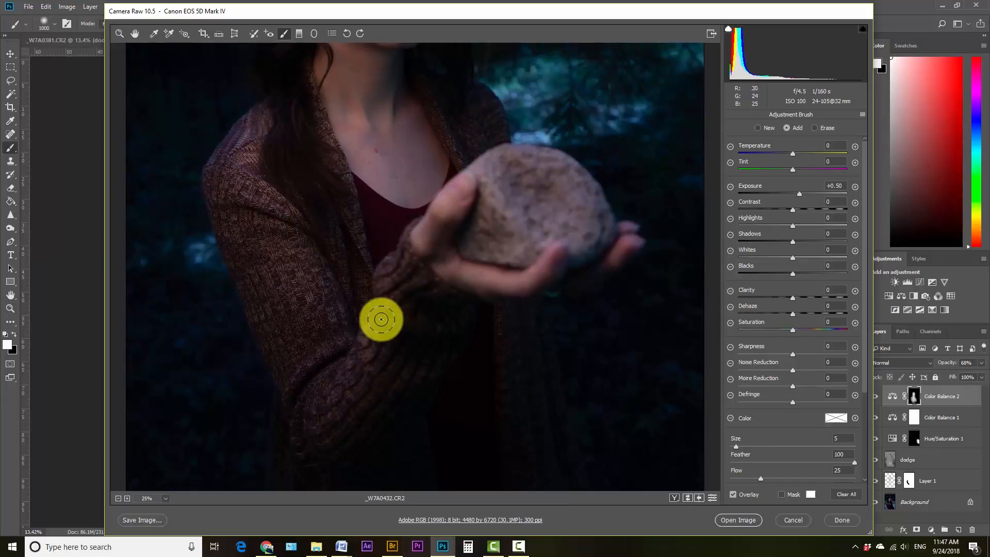
{"action": "scroll", "coordinate": [330, 405], "scroll_direction": "up", "scroll_amount": 5}
{"action": "key", "text": "ctrl+0"}
Step: Set up a new Adjustment Brush edit with Exposure 0 and Clarity +50, inspect the face closely, and leave the brush
{"action": "left_click", "coordinate": [758, 127]}
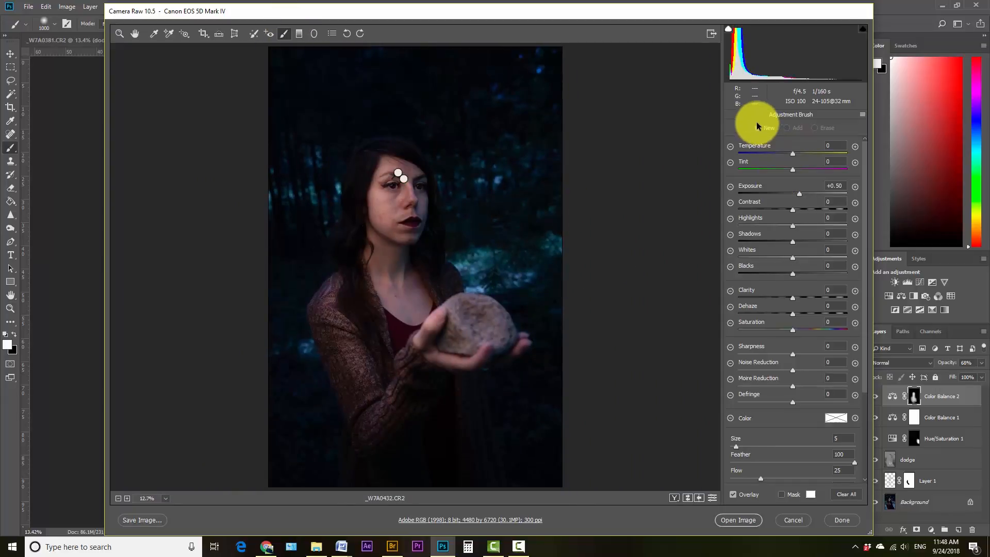
{"action": "left_click", "coordinate": [855, 292]}
{"action": "left_click", "coordinate": [855, 292]}
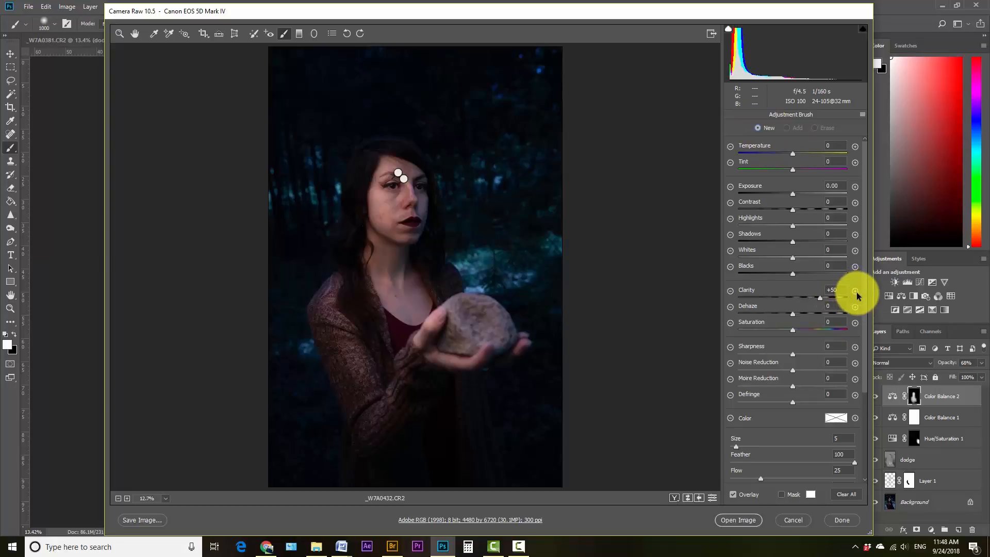
{"action": "left_click", "coordinate": [422, 233], "text": "ctrl"}
{"action": "scroll", "coordinate": [384, 210], "scroll_direction": "down", "scroll_amount": 3}
{"action": "scroll", "coordinate": [338, 117], "scroll_direction": "up", "scroll_amount": 5}
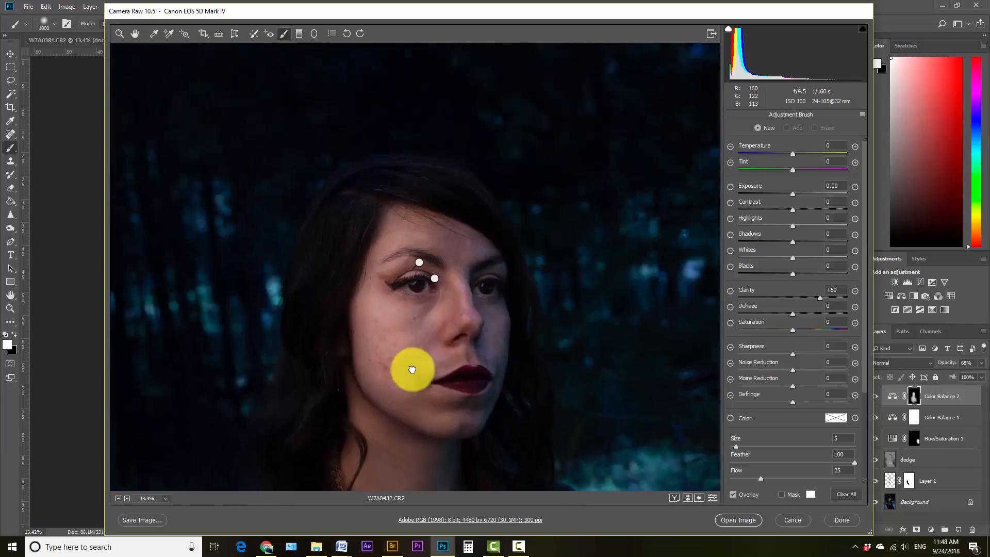
{"action": "scroll", "coordinate": [438, 227], "scroll_direction": "down", "scroll_amount": 3}
{"action": "double_click", "coordinate": [135, 34]}
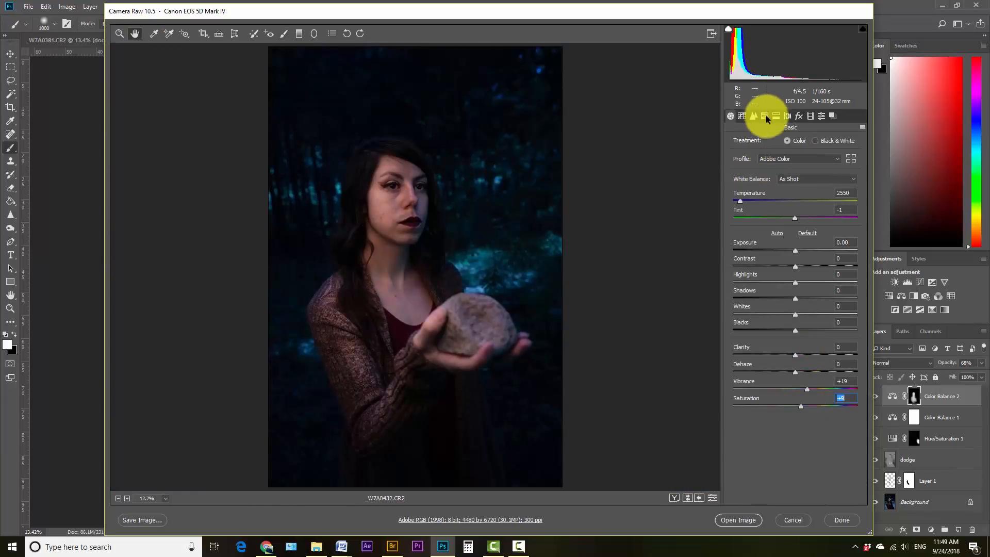
Step: Shift the HSL hue of the Blues to +11 and the Aquas to +23, and compare with the unadjusted preview
{"action": "left_click", "coordinate": [766, 115]}
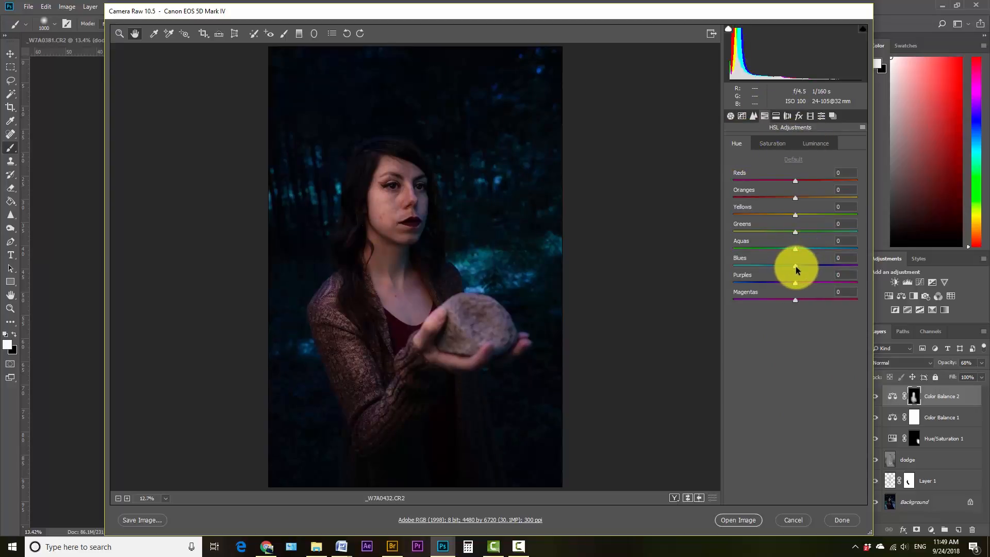
{"action": "left_click_drag", "start_coordinate": [800, 267], "coordinate": [803, 267]}
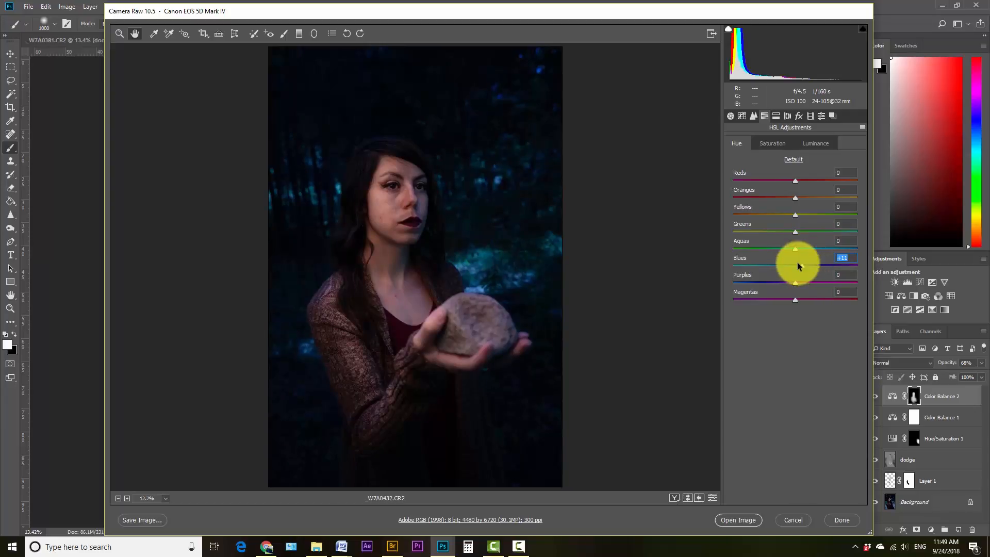
{"action": "left_click_drag", "start_coordinate": [795, 248], "coordinate": [810, 249]}
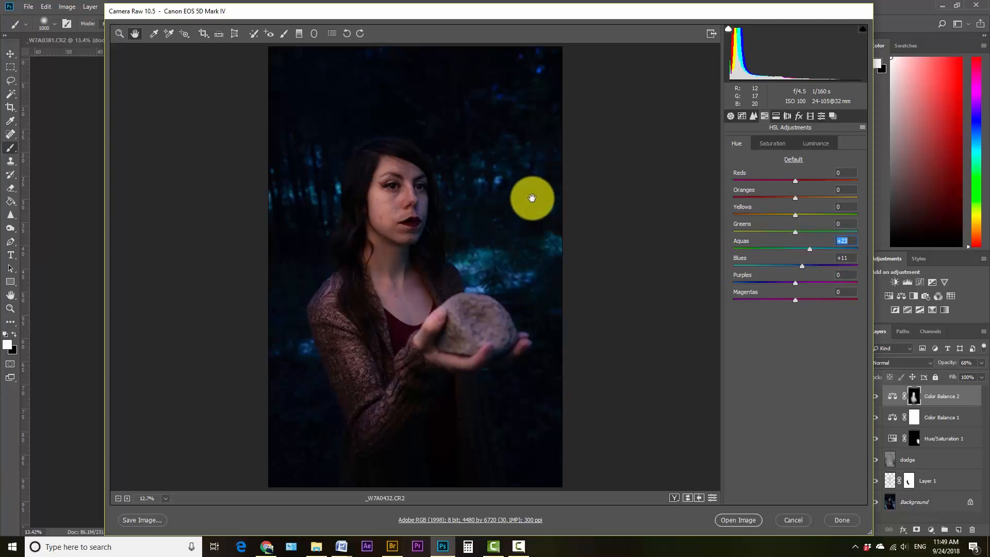
{"action": "key", "text": "p"}
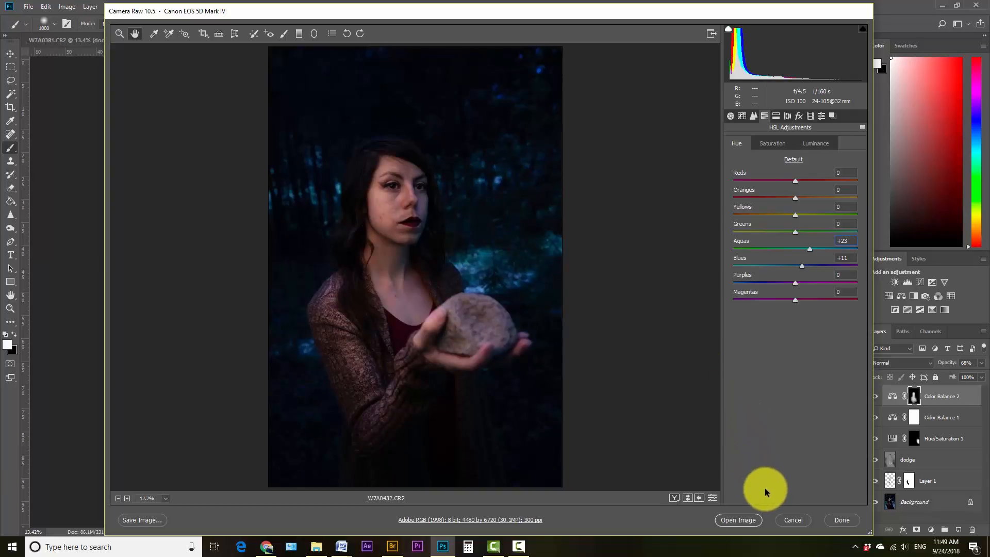
Step: Open the developed raw image in Photoshop and add a new layer named heal
{"action": "left_click", "coordinate": [742, 521]}
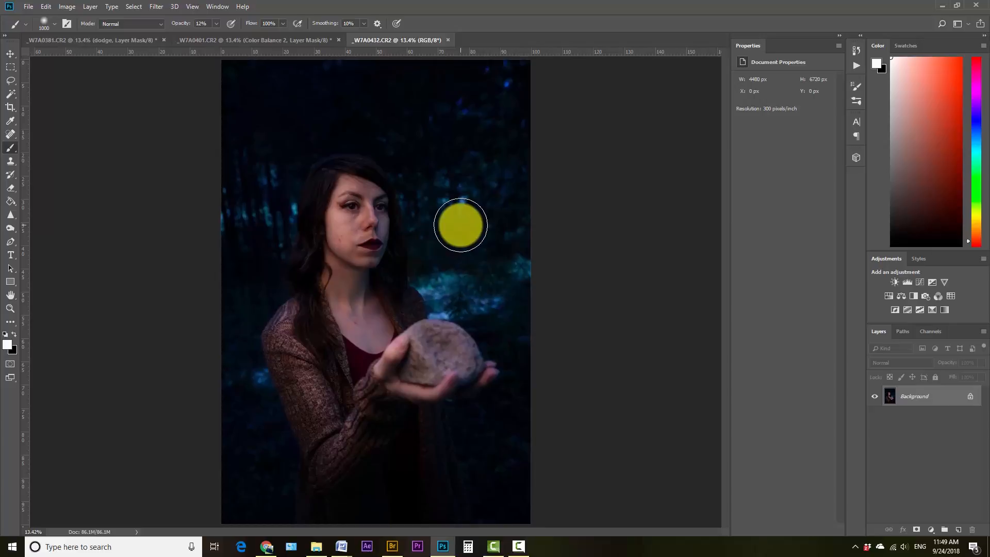
{"action": "key", "text": "ctrl+shift+n"}
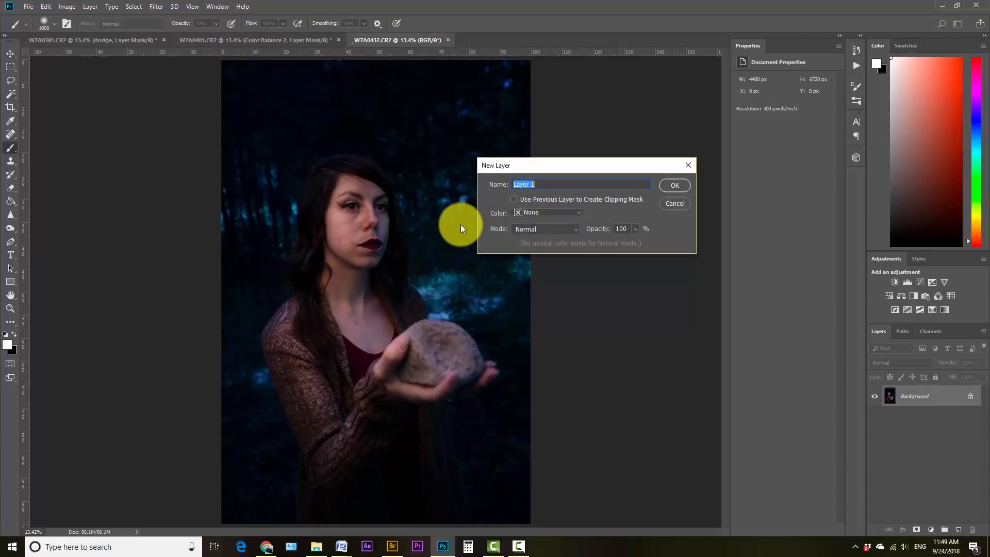
{"action": "type", "text": "heal"}
{"action": "key", "text": "Return"}
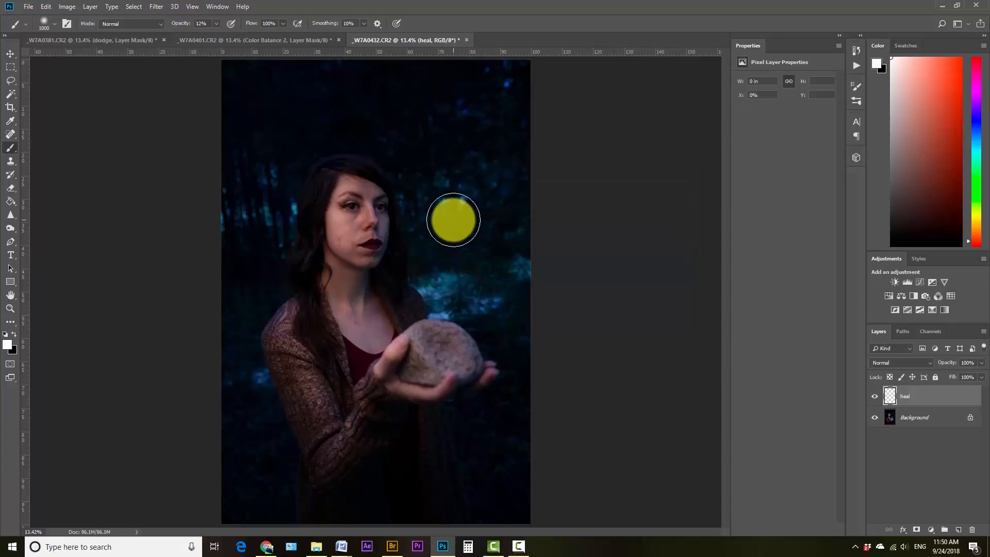
Step: Retouch the blemishes on the woman's face with the Spot Healing Brush at size 40 on the heal layer
{"action": "key", "text": "ctrl+plus"}
{"action": "key", "text": "ctrl+plus"}
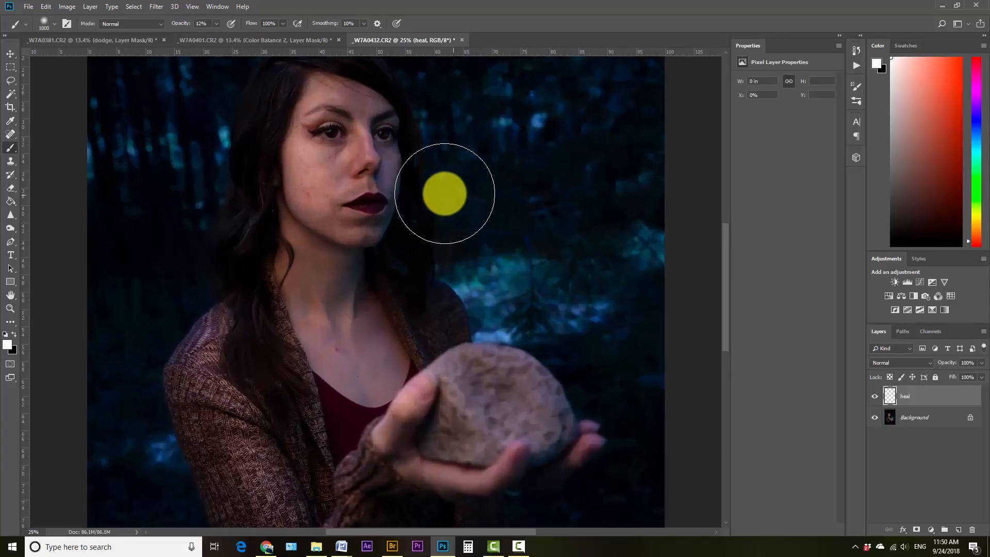
{"action": "left_click", "coordinate": [10, 135]}
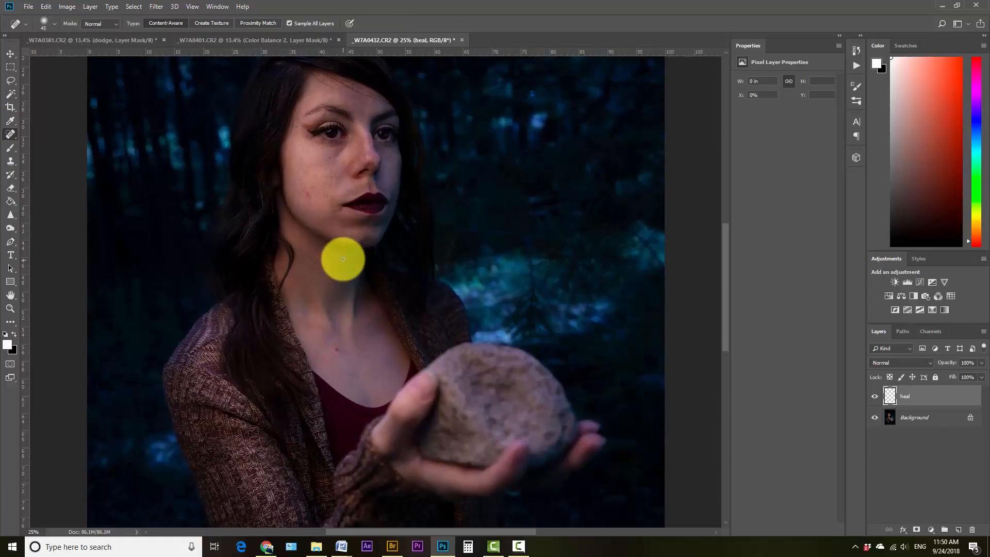
{"action": "key", "text": "ctrl+plus"}
{"action": "key", "text": "bracketleft"}
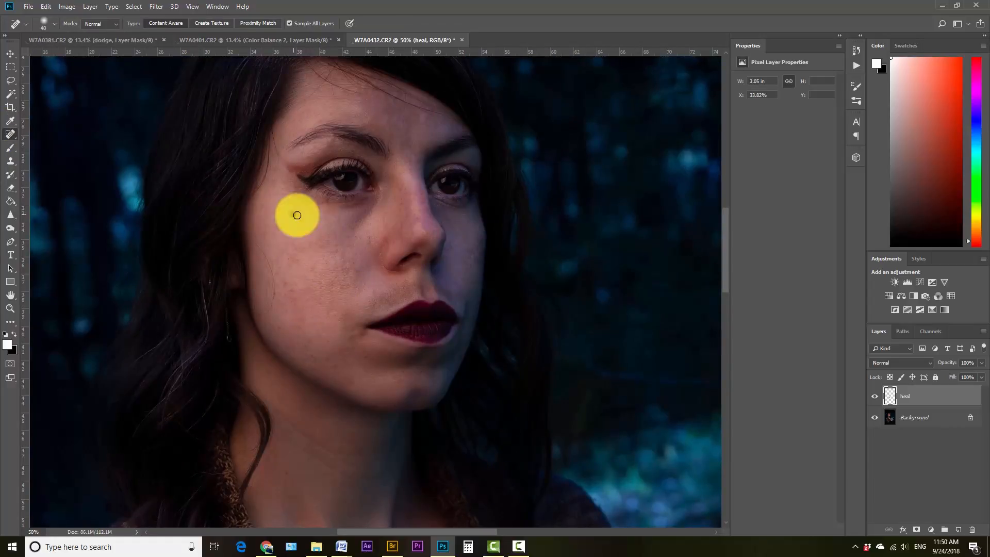
{"action": "key", "text": "ctrl+minus"}
{"action": "key", "text": "ctrl+plus"}
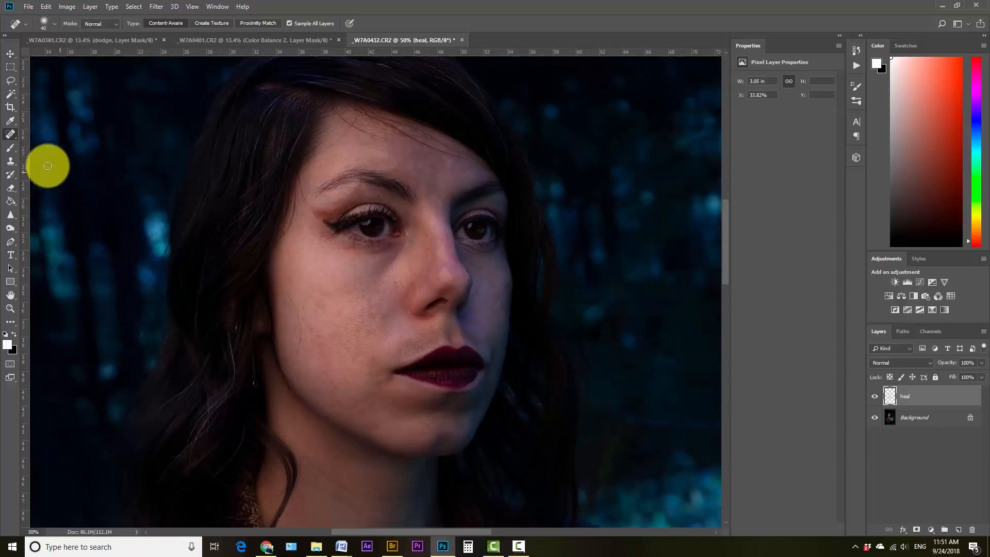
Step: Switch to the Brush tool and reduce its size to 40 for detailed skin work on the face
{"action": "key", "text": "b"}
{"action": "key", "text": "bracketleft"}
{"action": "key", "text": "bracketleft"}
{"action": "key", "text": "bracketleft"}
{"action": "key", "text": "bracketleft"}
{"action": "key", "text": "bracketleft"}
{"action": "key", "text": "bracketleft"}
{"action": "key", "text": "bracketleft"}
{"action": "key", "text": "bracketleft"}
{"action": "key", "text": "bracketleft"}
{"action": "key", "text": "bracketleft"}
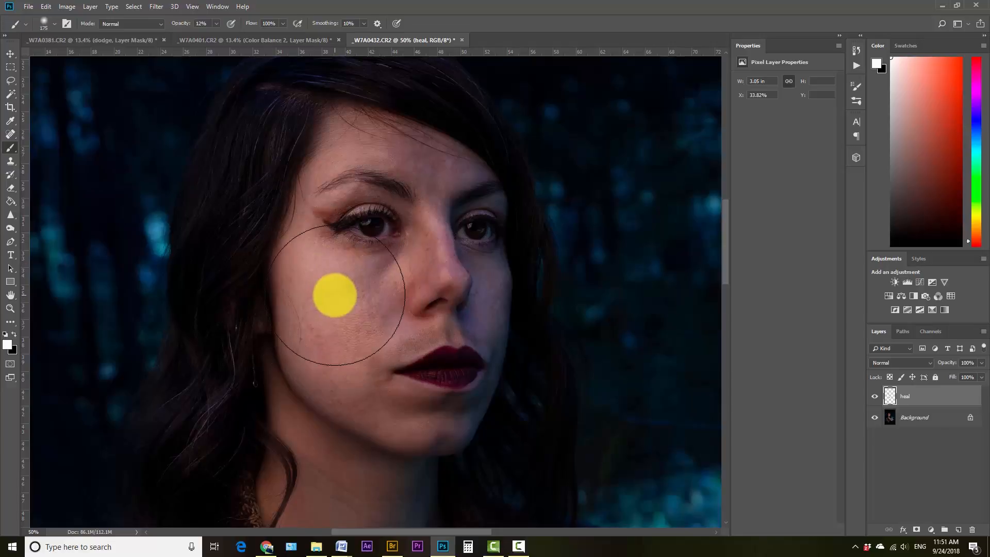
{"action": "key", "text": "bracketleft"}
{"action": "key", "text": "bracketleft"}
{"action": "key", "text": "bracketleft"}
{"action": "key", "text": "bracketleft"}
{"action": "key", "text": "bracketleft"}
{"action": "key", "text": "bracketleft"}
{"action": "key", "text": "bracketleft"}
{"action": "key", "text": "bracketleft"}
{"action": "key", "text": "bracketleft"}
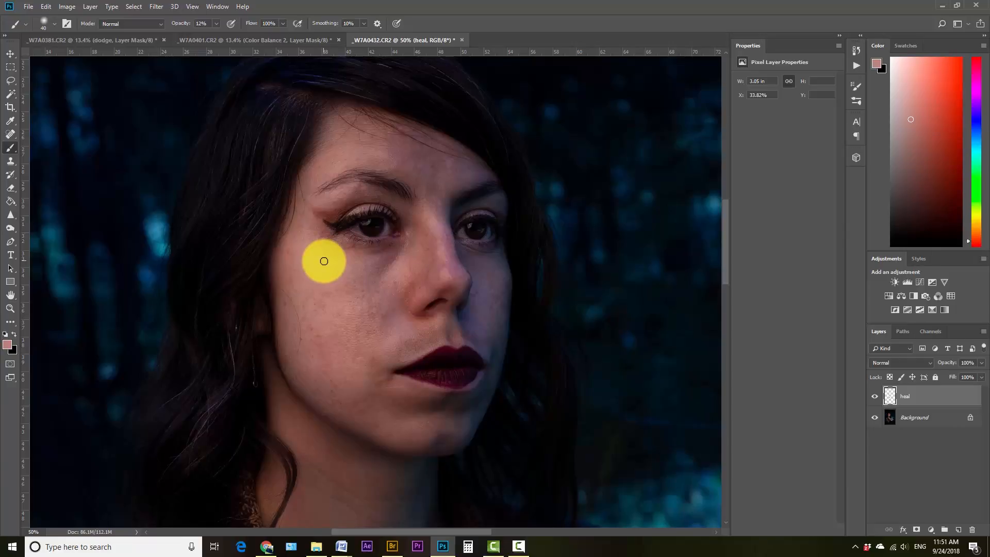
Step: Smooth the skin tones on the woman's cheek on the heal layer, with brush opacity 8% and size up to 200
{"action": "left_click", "coordinate": [216, 24]}
{"action": "left_click", "coordinate": [321, 230]}
{"action": "key", "text": "bracketright"}
{"action": "key", "text": "bracketright"}
{"action": "key", "text": "bracketright"}
{"action": "key", "text": "bracketright"}
{"action": "key", "text": "bracketright"}
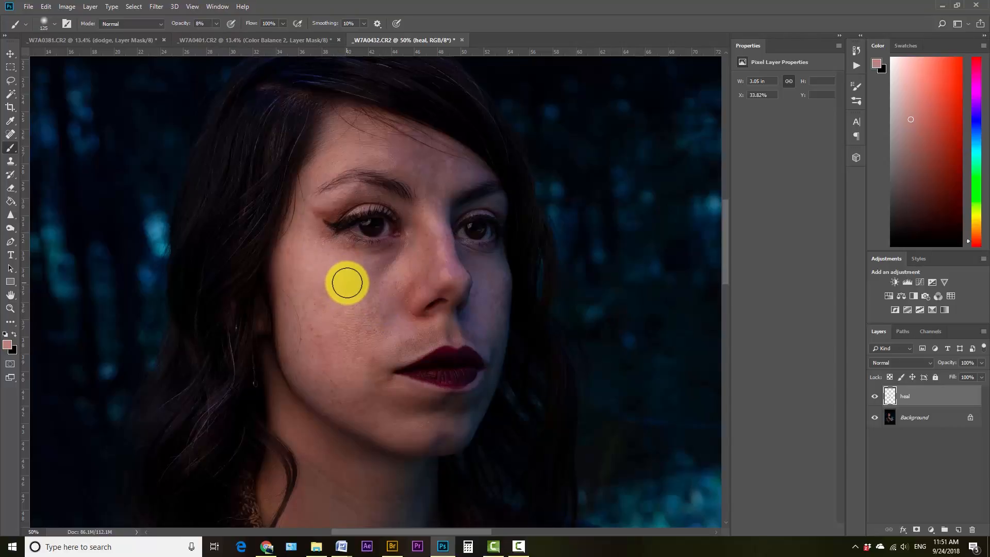
{"action": "key", "text": "bracketright"}
{"action": "key", "text": "bracketright"}
{"action": "key", "text": "bracketright"}
{"action": "key", "text": "bracketright"}
{"action": "key", "text": "bracketright"}
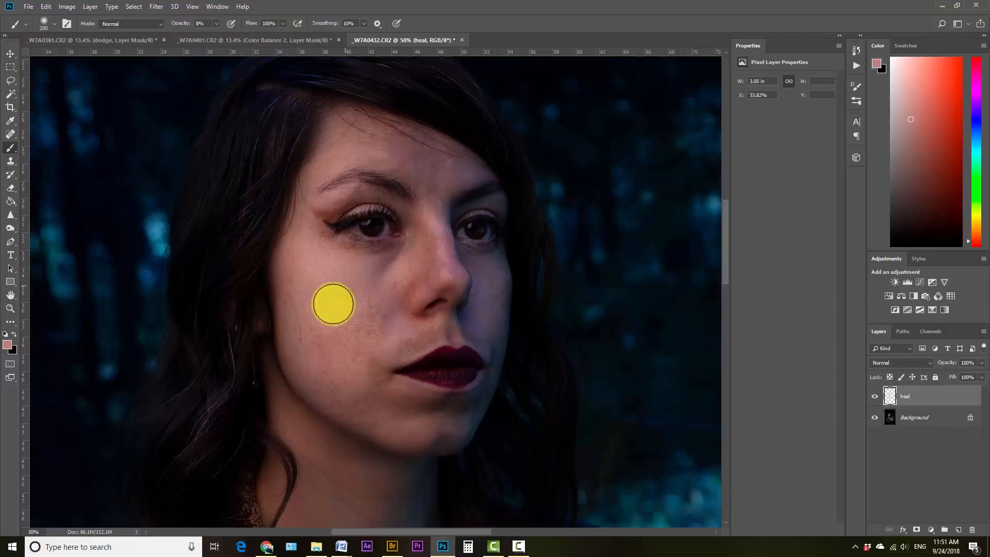
{"action": "mouse_move", "coordinate": [363, 350]}
{"action": "left_mouse_down"}
{"action": "mouse_move", "coordinate": [361, 329]}
{"action": "mouse_move", "coordinate": [337, 361]}
{"action": "mouse_move", "coordinate": [322, 350]}
{"action": "mouse_move", "coordinate": [325, 360]}
{"action": "mouse_move", "coordinate": [327, 339]}
{"action": "mouse_move", "coordinate": [300, 301]}
{"action": "mouse_move", "coordinate": [310, 305]}
{"action": "mouse_move", "coordinate": [293, 314]}
{"action": "mouse_move", "coordinate": [421, 339]}
{"action": "left_mouse_up"}
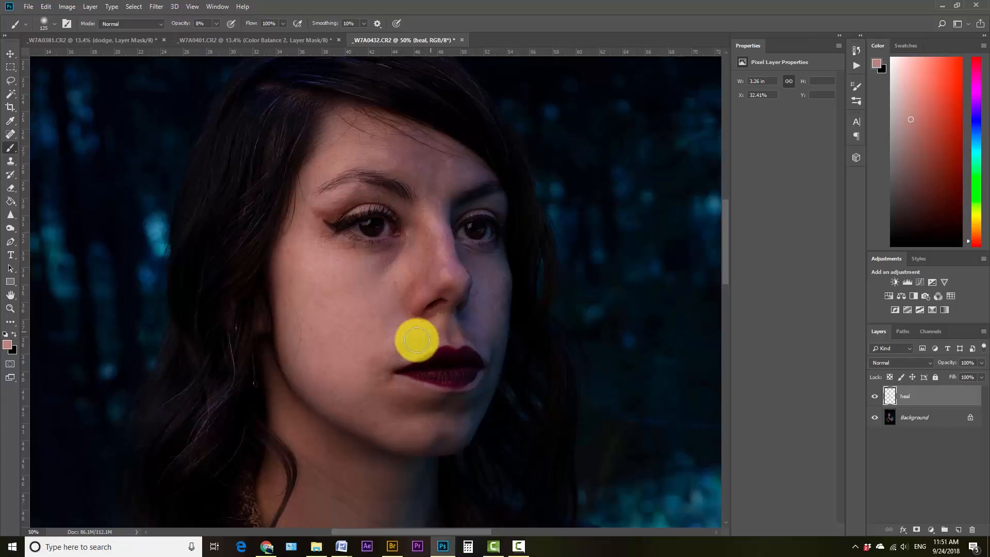
Step: Smooth the skin above the upper lip, along the nose and under the eyes with a smaller brush
{"action": "key", "text": "bracketleft"}
{"action": "mouse_move", "coordinate": [410, 338]}
{"action": "left_mouse_down"}
{"action": "mouse_move", "coordinate": [440, 330]}
{"action": "mouse_move", "coordinate": [359, 358]}
{"action": "mouse_move", "coordinate": [437, 329]}
{"action": "mouse_move", "coordinate": [389, 351]}
{"action": "mouse_move", "coordinate": [384, 312]}
{"action": "mouse_move", "coordinate": [398, 287]}
{"action": "mouse_move", "coordinate": [394, 311]}
{"action": "mouse_move", "coordinate": [442, 275]}
{"action": "left_mouse_up"}
{"action": "mouse_move", "coordinate": [348, 238]}
{"action": "left_mouse_down"}
{"action": "mouse_move", "coordinate": [413, 256]}
{"action": "mouse_move", "coordinate": [385, 265]}
{"action": "mouse_move", "coordinate": [427, 265]}
{"action": "mouse_move", "coordinate": [428, 229]}
{"action": "mouse_move", "coordinate": [385, 298]}
{"action": "mouse_move", "coordinate": [323, 199]}
{"action": "mouse_move", "coordinate": [411, 215]}
{"action": "mouse_move", "coordinate": [394, 137]}
{"action": "mouse_move", "coordinate": [338, 394]}
{"action": "mouse_move", "coordinate": [413, 345]}
{"action": "mouse_move", "coordinate": [426, 225]}
{"action": "mouse_move", "coordinate": [490, 273]}
{"action": "left_mouse_up"}
Step: Even out the shadowed far cheek down to the chin with a size 50 brush and colour sampled from the skin
{"action": "key", "text": "["}
{"action": "key", "text": "["}
{"action": "key", "text": "["}
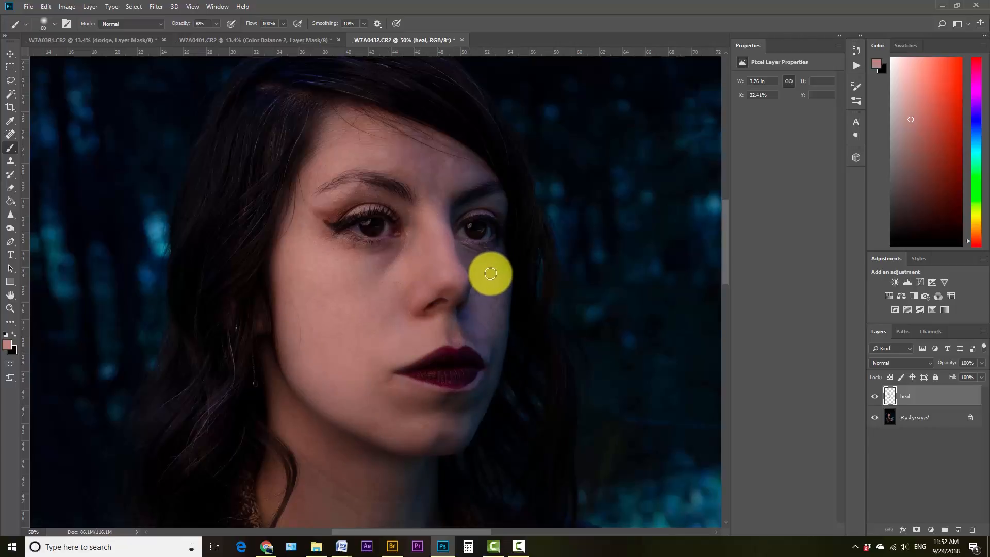
{"action": "left_click_drag", "start_coordinate": [490, 273], "coordinate": [481, 289]}
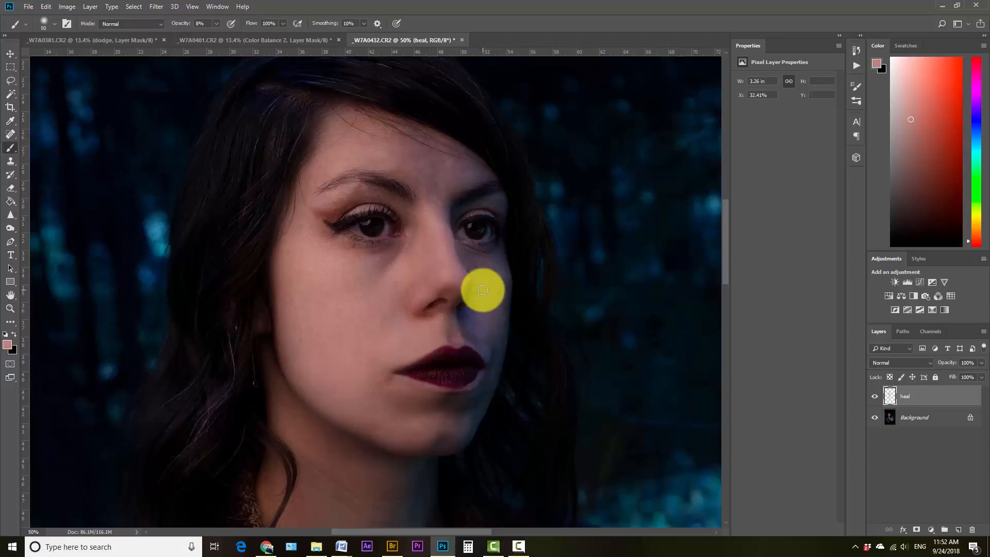
{"action": "left_click", "coordinate": [486, 286], "text": "alt"}
{"action": "mouse_move", "coordinate": [482, 290]}
{"action": "left_mouse_down"}
{"action": "mouse_move", "coordinate": [496, 318]}
{"action": "mouse_move", "coordinate": [471, 314]}
{"action": "mouse_move", "coordinate": [504, 308]}
{"action": "mouse_move", "coordinate": [487, 373]}
{"action": "left_mouse_up"}
Step: Sample the skin colour near the nose, smooth the forehead between the brows, and enlarge the brush to 150
{"action": "key", "text": "bracketleft"}
{"action": "key", "text": "bracketleft"}
{"action": "left_click", "coordinate": [456, 269], "text": "alt"}
{"action": "left_click_drag", "start_coordinate": [448, 172], "coordinate": [445, 146]}
{"action": "scroll", "coordinate": [409, 406], "scroll_direction": "down", "scroll_amount": 3}
{"action": "key", "text": "bracketright"}
{"action": "key", "text": "bracketright"}
{"action": "scroll", "coordinate": [409, 405], "scroll_direction": "up", "scroll_amount": 3}
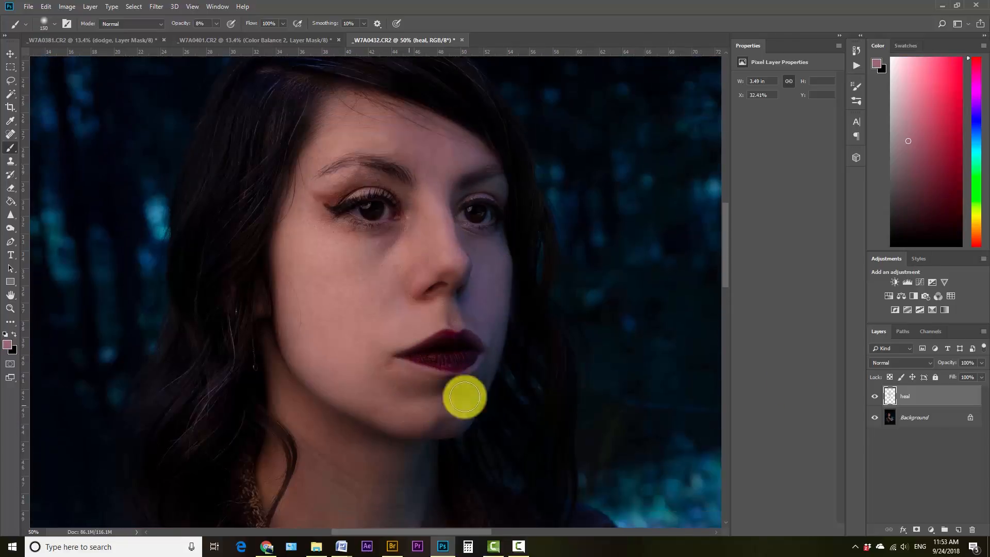
Step: Hide and show the heal layer to compare the retouched skin with the original
{"action": "left_click", "coordinate": [874, 398]}
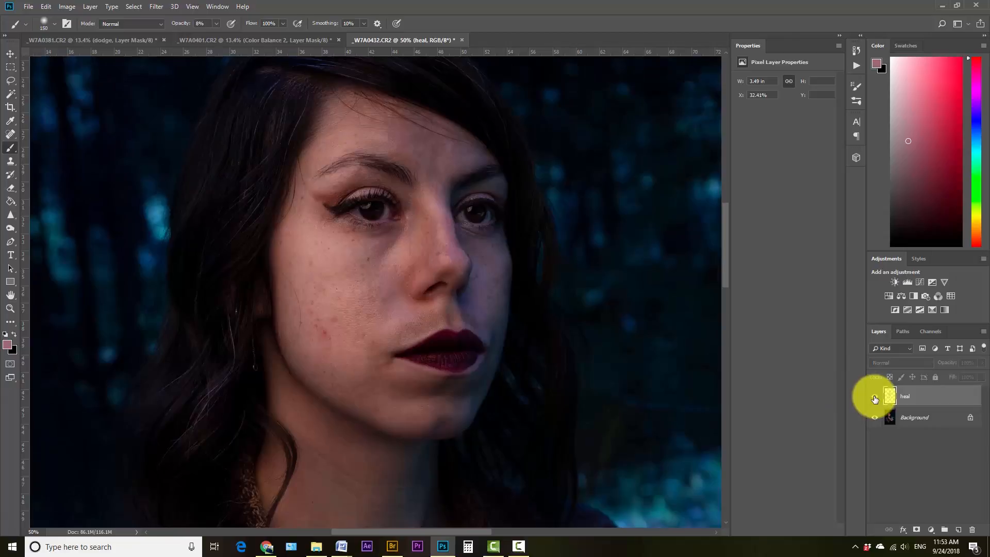
{"action": "left_click", "coordinate": [874, 397]}
{"action": "scroll", "coordinate": [420, 343], "scroll_direction": "down", "scroll_amount": 2}
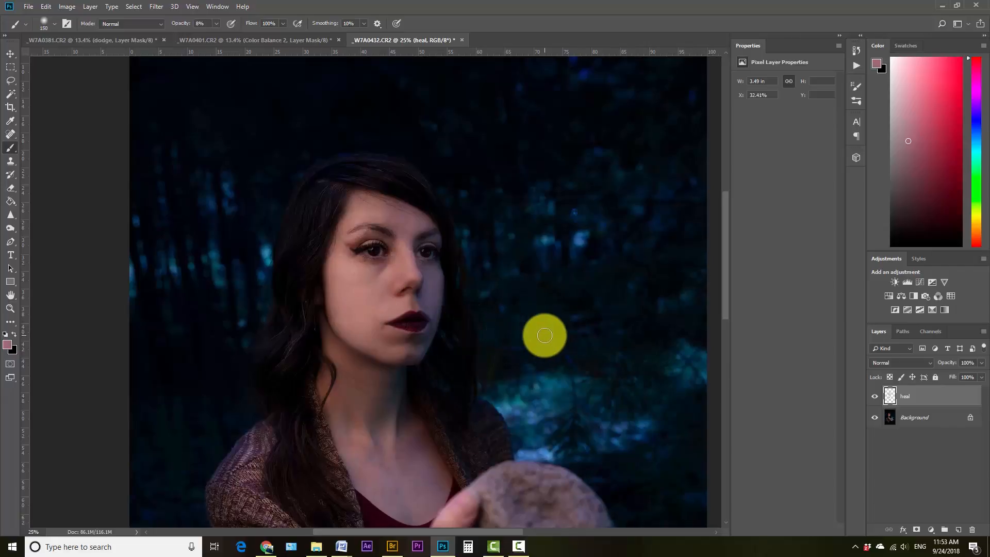
Step: Create a new layer named Dodge in Overlay mode, filled with 50% gray
{"action": "key", "text": "ctrl+shift+n"}
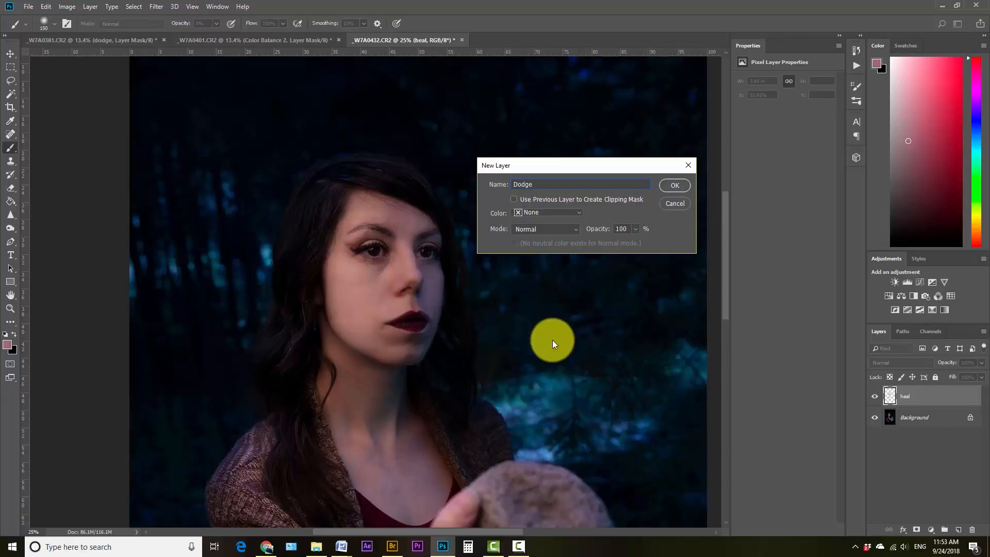
{"action": "left_click", "coordinate": [529, 230]}
{"action": "left_click", "coordinate": [521, 372]}
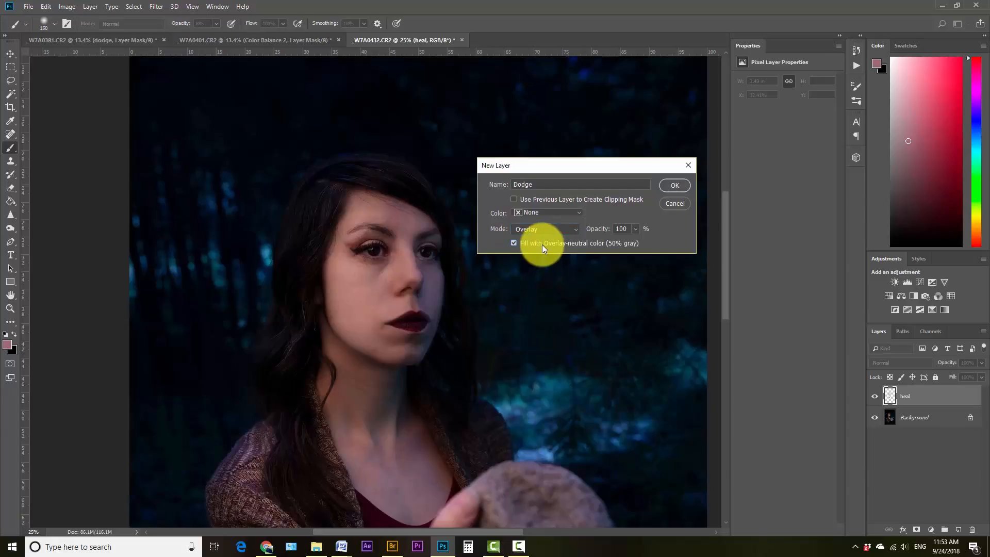
{"action": "left_click", "coordinate": [669, 185]}
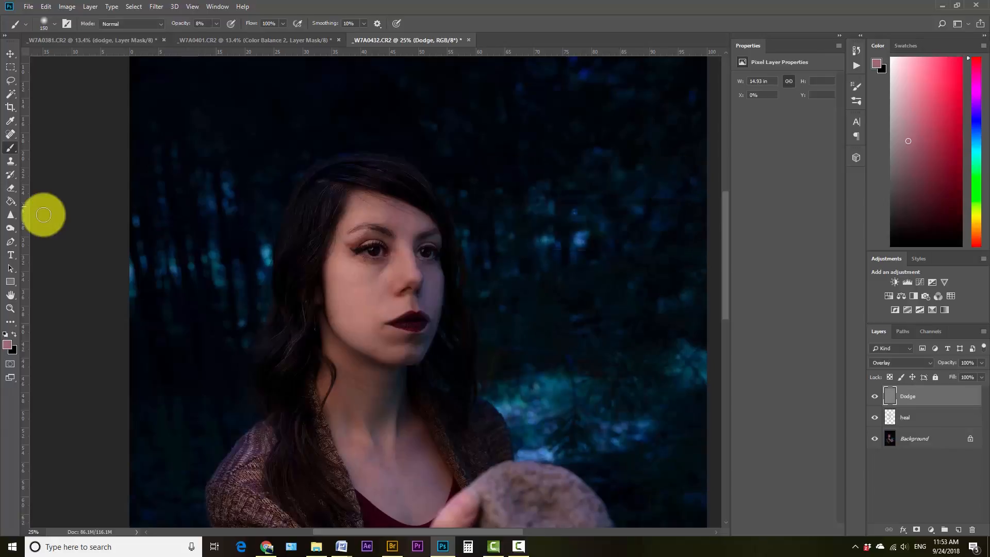
Step: Brighten the highlights on the face with the Dodge tool at size 70, Midtones range and 5% exposure
{"action": "left_click", "coordinate": [8, 228]}
{"action": "left_click", "coordinate": [55, 230]}
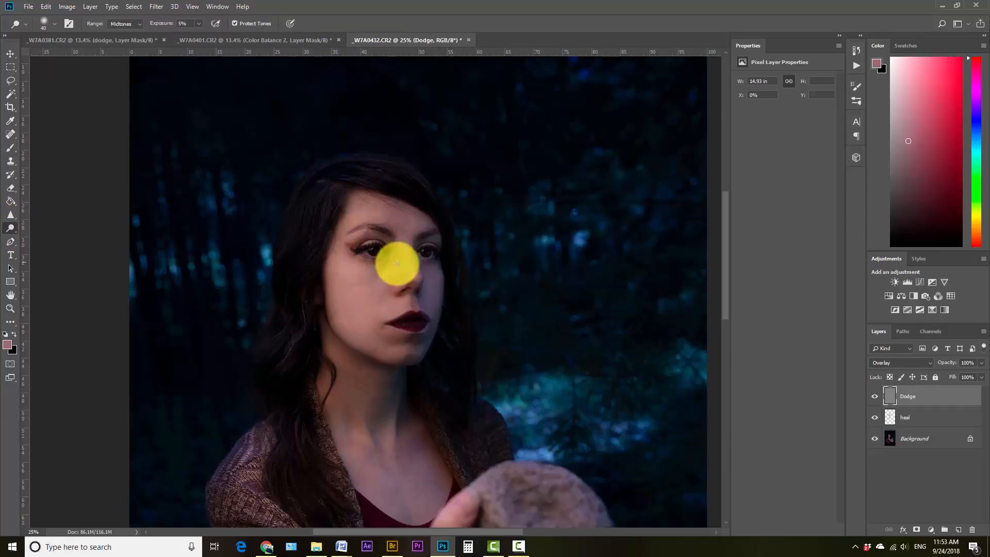
{"action": "key", "text": "bracketright"}
{"action": "key", "text": "bracketright"}
{"action": "key", "text": "bracketright"}
{"action": "key", "text": "bracketright"}
{"action": "key", "text": "bracketright"}
{"action": "key", "text": "bracketright"}
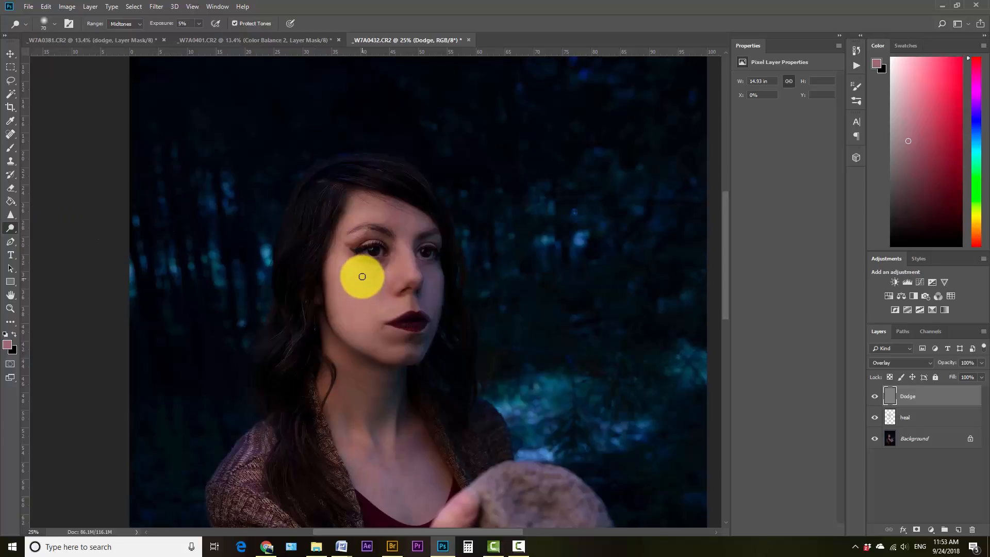
{"action": "mouse_move", "coordinate": [355, 285]}
{"action": "left_mouse_down"}
{"action": "mouse_move", "coordinate": [375, 350]}
{"action": "mouse_move", "coordinate": [390, 242]}
{"action": "mouse_move", "coordinate": [404, 220]}
{"action": "mouse_move", "coordinate": [389, 258]}
{"action": "mouse_move", "coordinate": [369, 250]}
{"action": "mouse_move", "coordinate": [431, 257]}
{"action": "mouse_move", "coordinate": [410, 271]}
{"action": "mouse_move", "coordinate": [412, 204]}
{"action": "mouse_move", "coordinate": [410, 251]}
{"action": "mouse_move", "coordinate": [407, 231]}
{"action": "mouse_move", "coordinate": [401, 239]}
{"action": "mouse_move", "coordinate": [413, 279]}
{"action": "mouse_move", "coordinate": [403, 226]}
{"action": "mouse_move", "coordinate": [414, 282]}
{"action": "mouse_move", "coordinate": [406, 226]}
{"action": "mouse_move", "coordinate": [418, 267]}
{"action": "mouse_move", "coordinate": [389, 216]}
{"action": "mouse_move", "coordinate": [373, 221]}
{"action": "mouse_move", "coordinate": [459, 305]}
{"action": "mouse_move", "coordinate": [388, 447]}
{"action": "mouse_move", "coordinate": [319, 219]}
{"action": "left_mouse_up"}
Step: Dodge the broader light areas of the face, neck and chest with larger brush sizes
{"action": "key", "text": "bracketleft"}
{"action": "key", "text": "bracketright"}
{"action": "key", "text": "bracketright"}
{"action": "key", "text": "bracketright"}
{"action": "key", "text": "bracketright"}
{"action": "key", "text": "bracketright"}
{"action": "key", "text": "bracketright"}
{"action": "key", "text": "bracketright"}
{"action": "scroll", "coordinate": [350, 330], "scroll_direction": "up", "scroll_amount": 1}
{"action": "key", "text": "bracketleft"}
{"action": "key", "text": "bracketleft"}
Step: Darken the shadows along the cheek, jaw and neck with the Burn tool at 5% exposure, reducing its size from 200 to 90
{"action": "left_click_drag", "start_coordinate": [10, 227], "coordinate": [36, 237]}
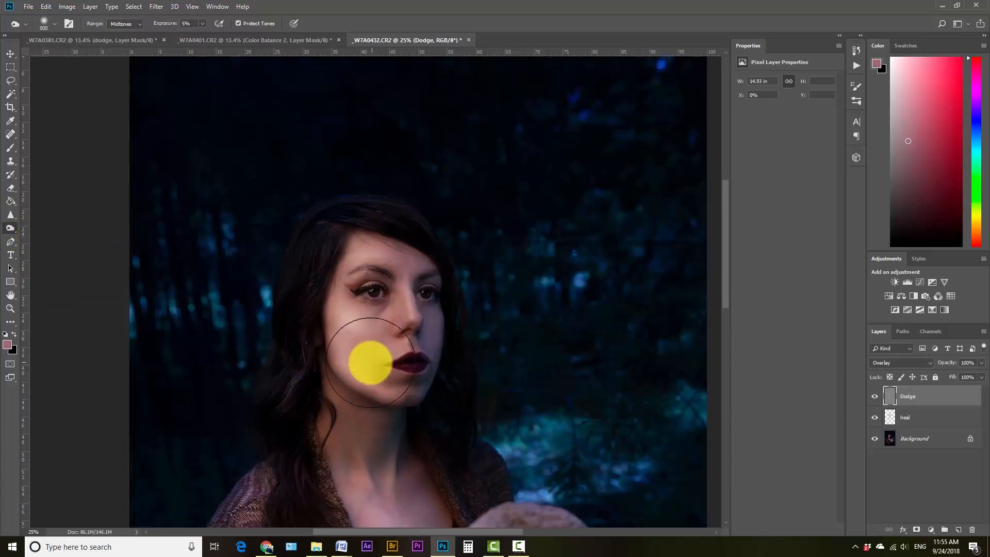
{"action": "key", "text": "bracketleft"}
{"action": "key", "text": "bracketleft"}
{"action": "key", "text": "bracketleft"}
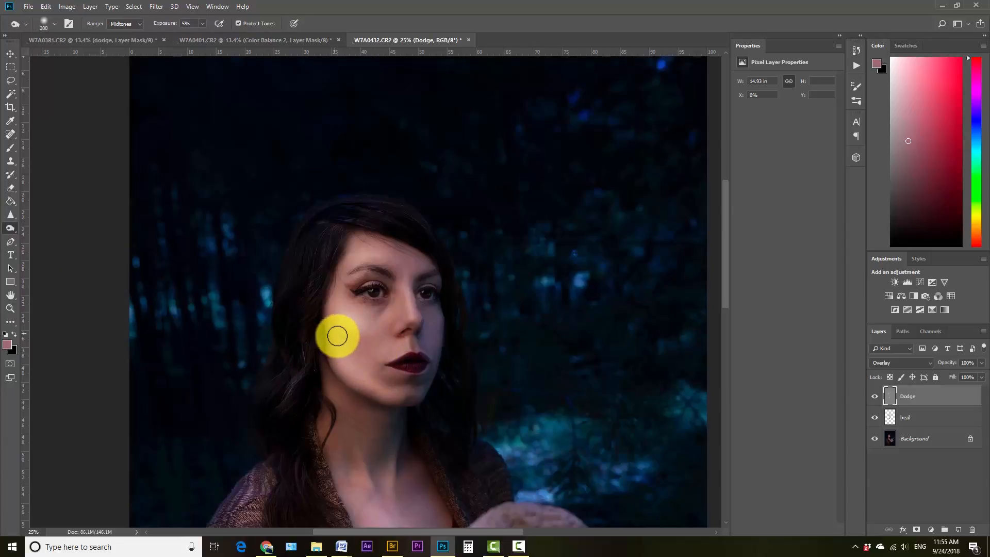
{"action": "key", "text": "bracketleft"}
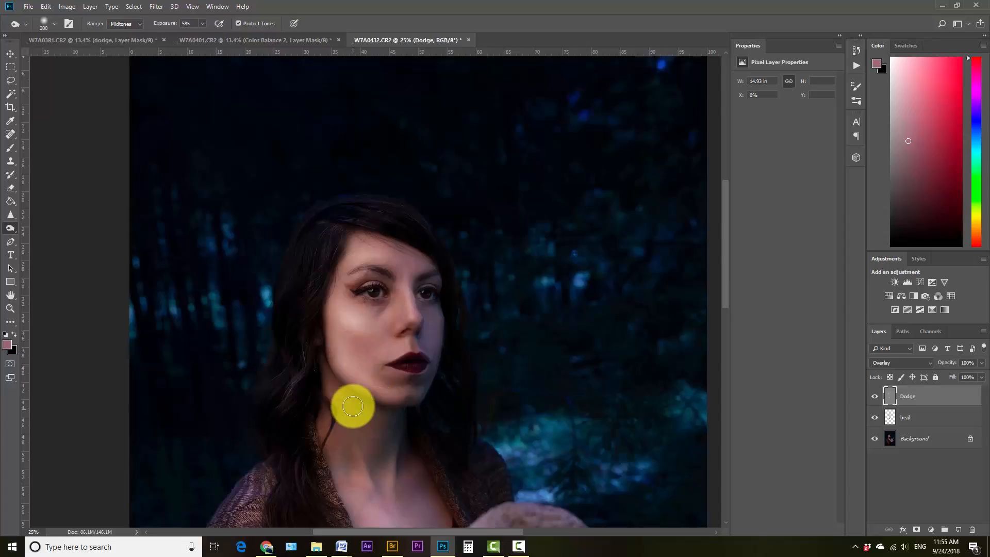
{"action": "key", "text": "bracketleft"}
{"action": "key", "text": "bracketleft"}
{"action": "key", "text": "bracketleft"}
{"action": "key", "text": "bracketleft"}
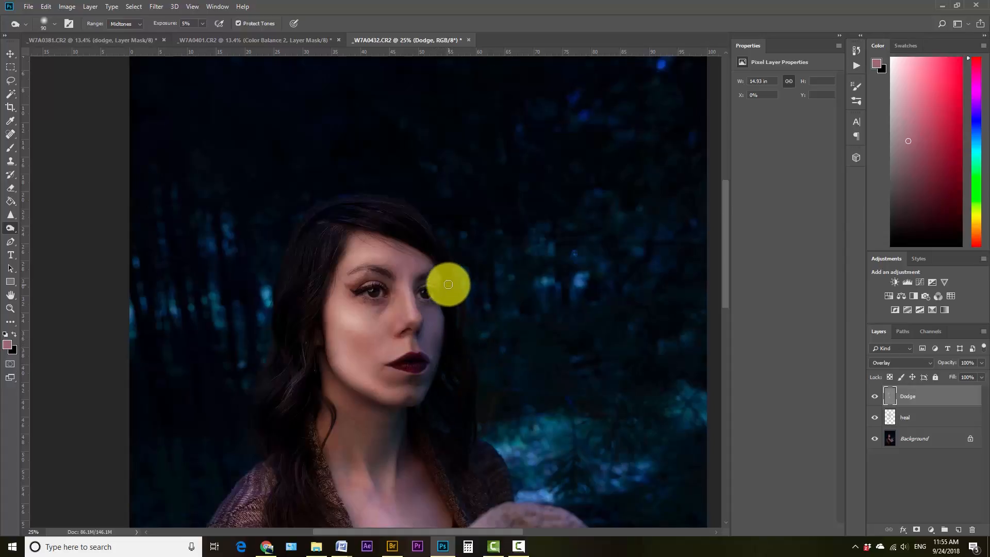
Step: Toggle the Dodge layer's visibility to compare the face before and after dodging and burning
{"action": "left_click", "coordinate": [874, 398]}
{"action": "left_click", "coordinate": [874, 398]}
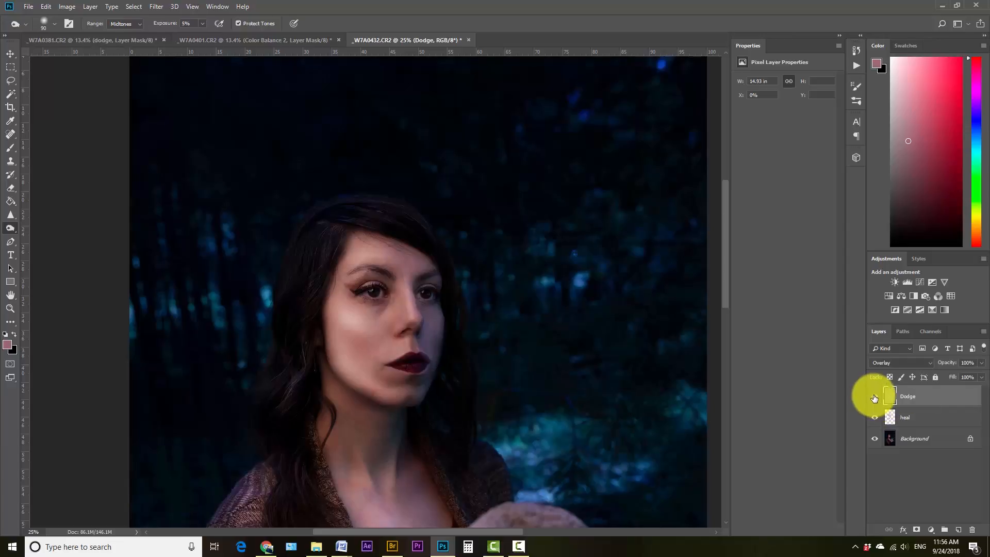
{"action": "left_click", "coordinate": [874, 398]}
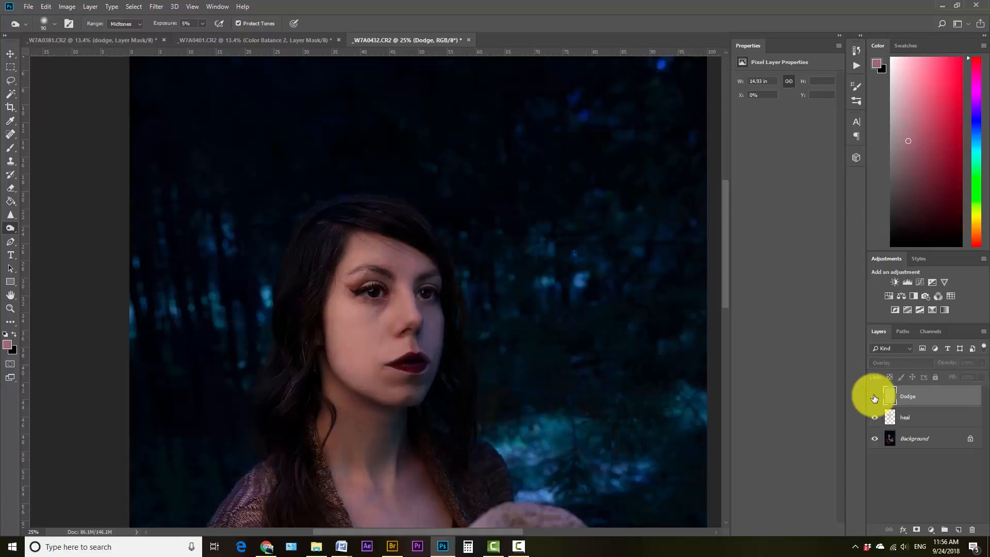
{"action": "left_click", "coordinate": [874, 398]}
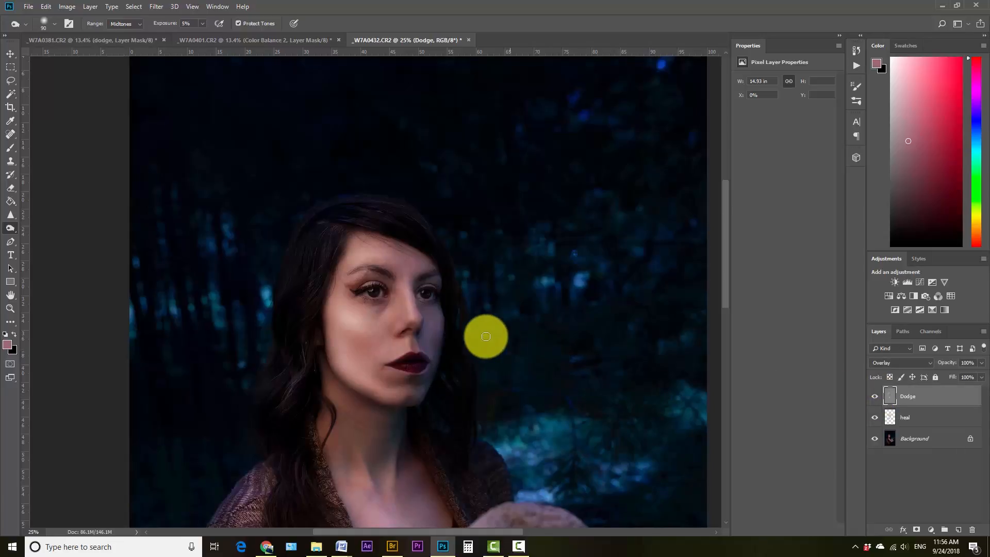
Step: Burn the forest background and outer areas around the woman, enlarging the brush up to 1400
{"action": "key", "text": "ctrl+0"}
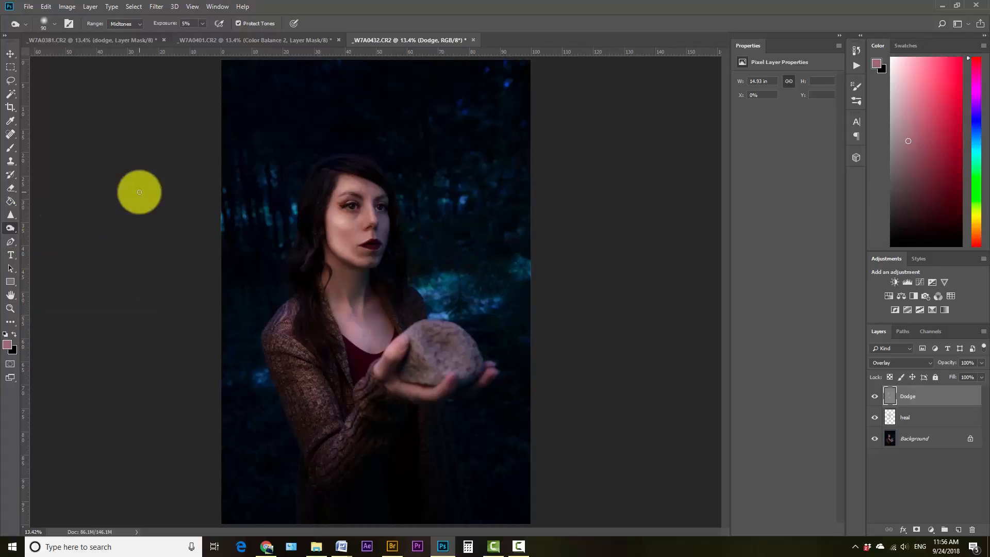
{"action": "key", "text": "bracketright"}
{"action": "key", "text": "bracketright"}
{"action": "key", "text": "bracketright"}
{"action": "key", "text": "bracketright"}
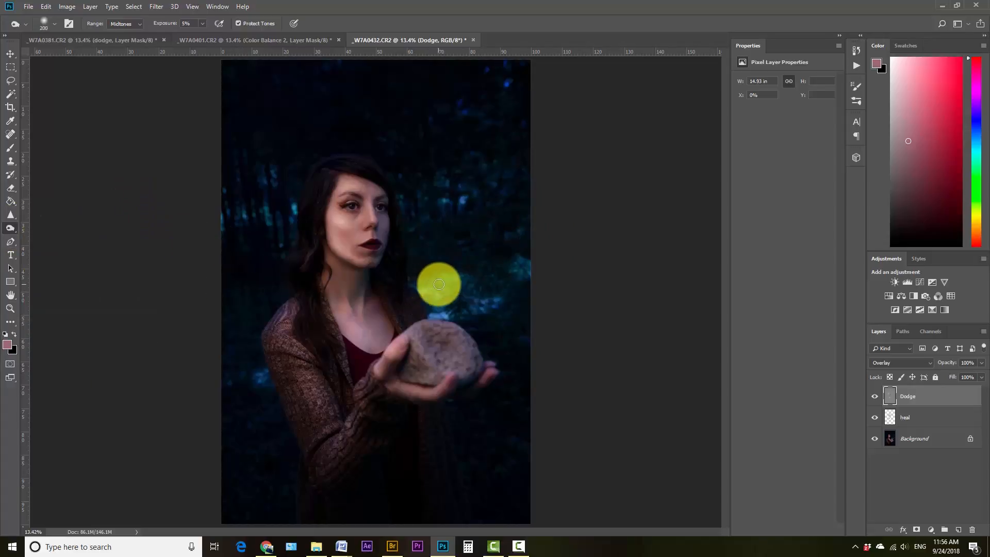
{"action": "key", "text": "bracketright"}
{"action": "key", "text": "bracketright"}
{"action": "key", "text": "bracketright"}
{"action": "key", "text": "bracketright"}
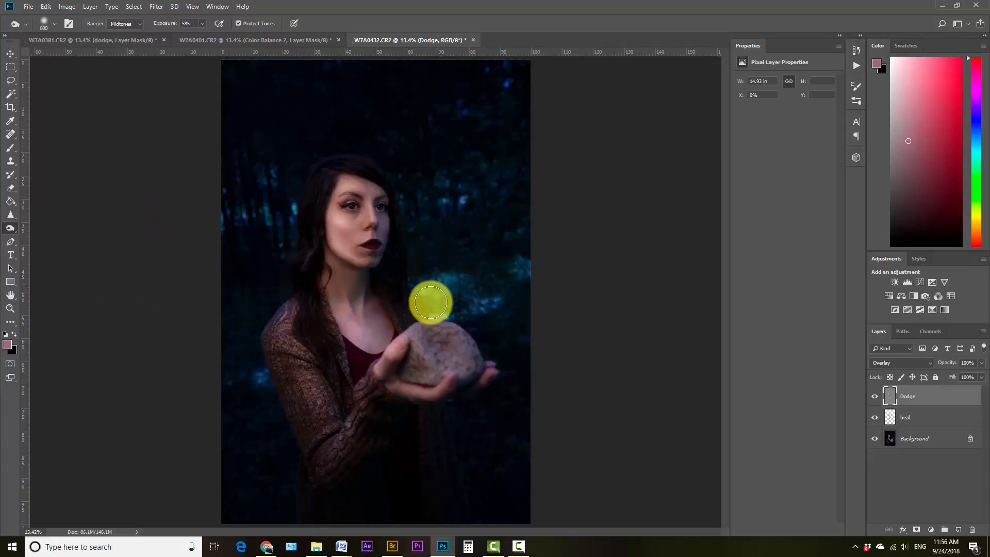
{"action": "key", "text": "bracketright"}
{"action": "key", "text": "bracketright"}
{"action": "key", "text": "bracketright"}
{"action": "key", "text": "bracketright"}
{"action": "key", "text": "bracketright"}
{"action": "key", "text": "bracketright"}
{"action": "key", "text": "bracketright"}
{"action": "key", "text": "bracketright"}
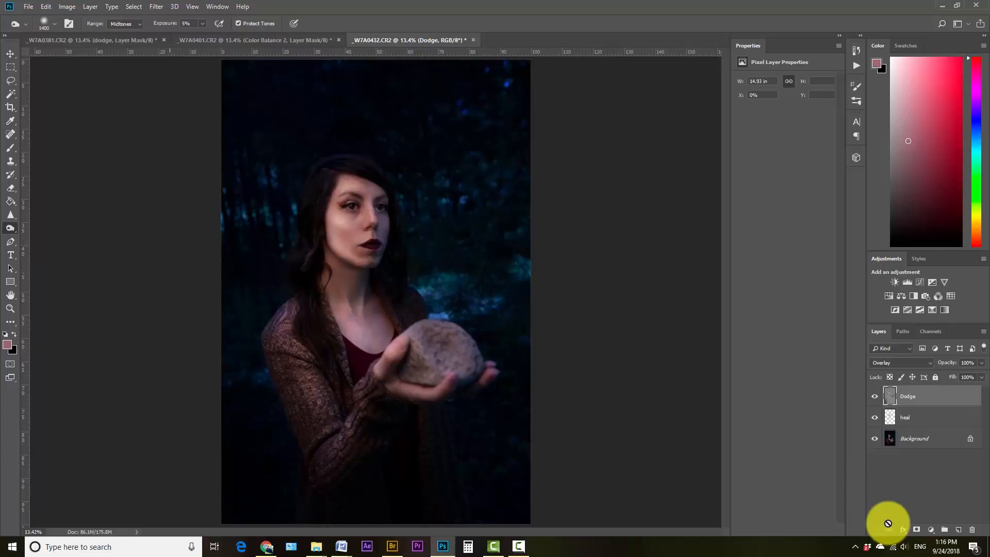
Step: Switch to Bridge and open _W7A0433.CR2 in Camera Raw
{"action": "key", "text": "ctrl+alt+o"}
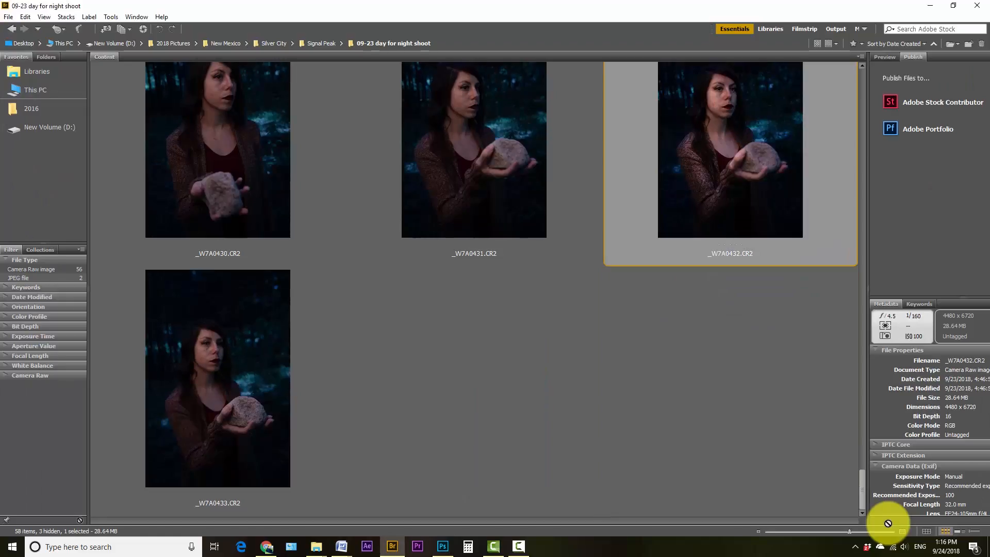
{"action": "key", "text": "Right"}
{"action": "key", "text": "Return"}
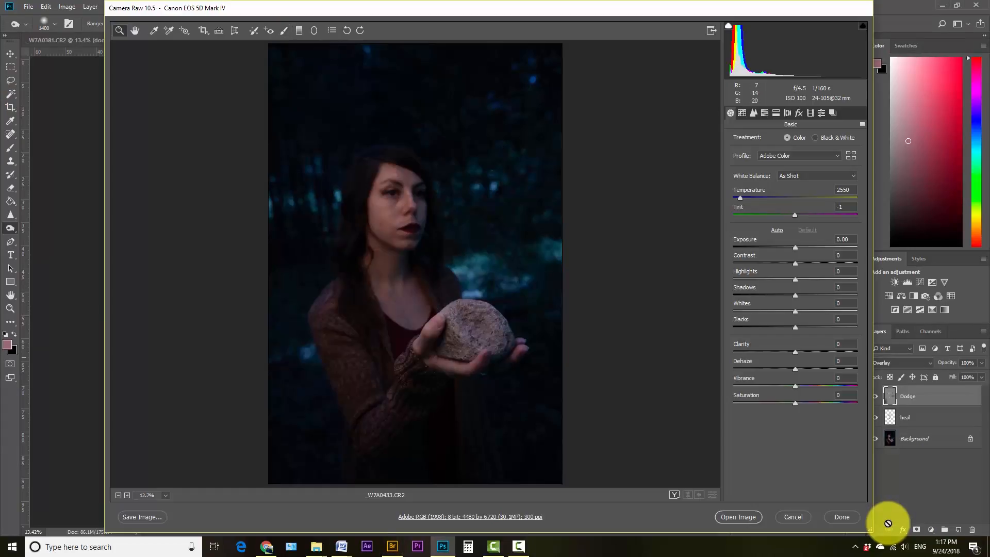
Step: Brush Clarity +50 onto the rock and Exposure +0.50 onto the rock and hands, and open the image in Photoshop
{"action": "key", "text": "k"}
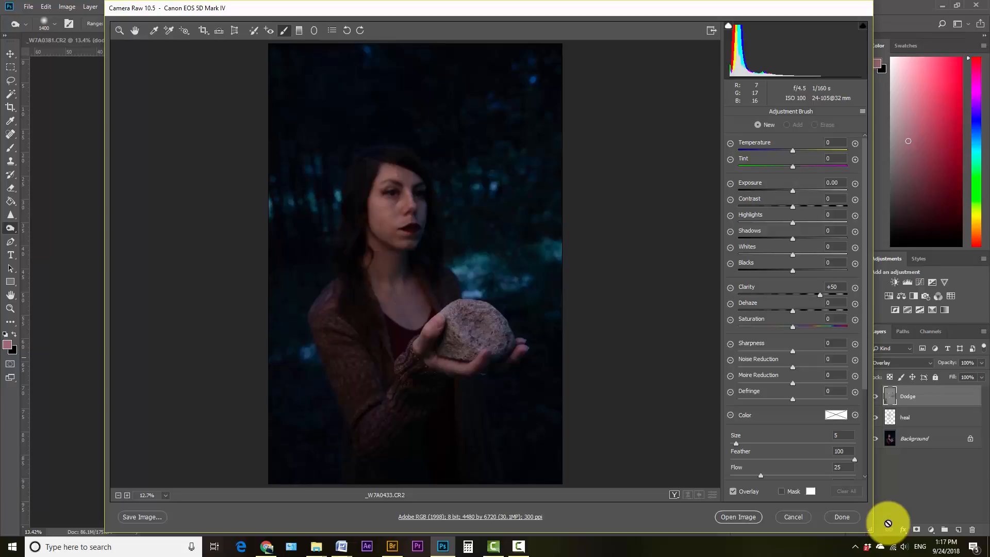
{"action": "left_click", "coordinate": [469, 335]}
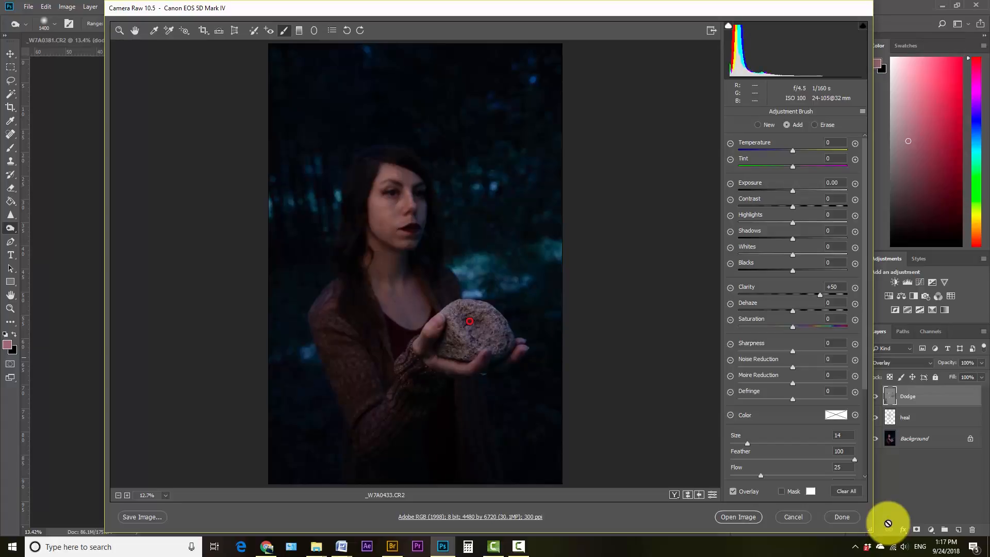
{"action": "key", "text": "n"}
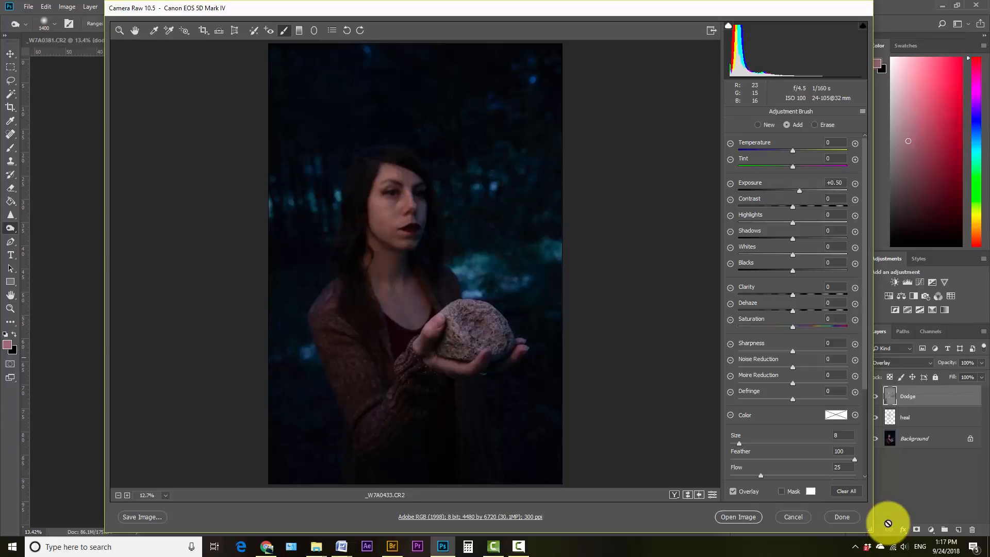
{"action": "key", "text": "Return"}
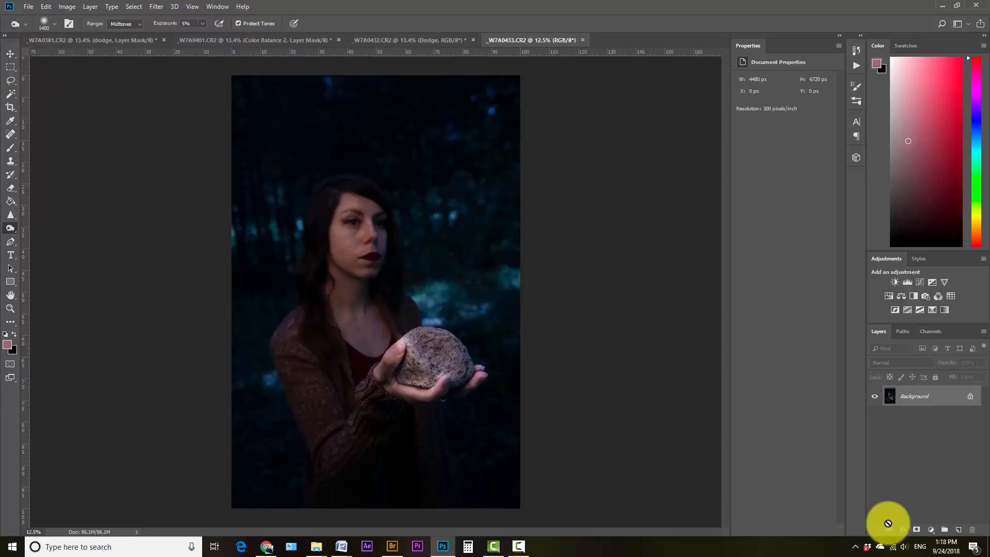
Step: Copy a rectangular area around the rock, hands and lower body from _W7A0433.CR2 and paste it into _W7A0432.CR2
{"action": "key", "text": "m"}
{"action": "mouse_move", "coordinate": [313, 325]}
{"action": "left_mouse_down"}
{"action": "mouse_move", "coordinate": [493, 426]}
{"action": "mouse_move", "coordinate": [497, 508]}
{"action": "left_mouse_up"}
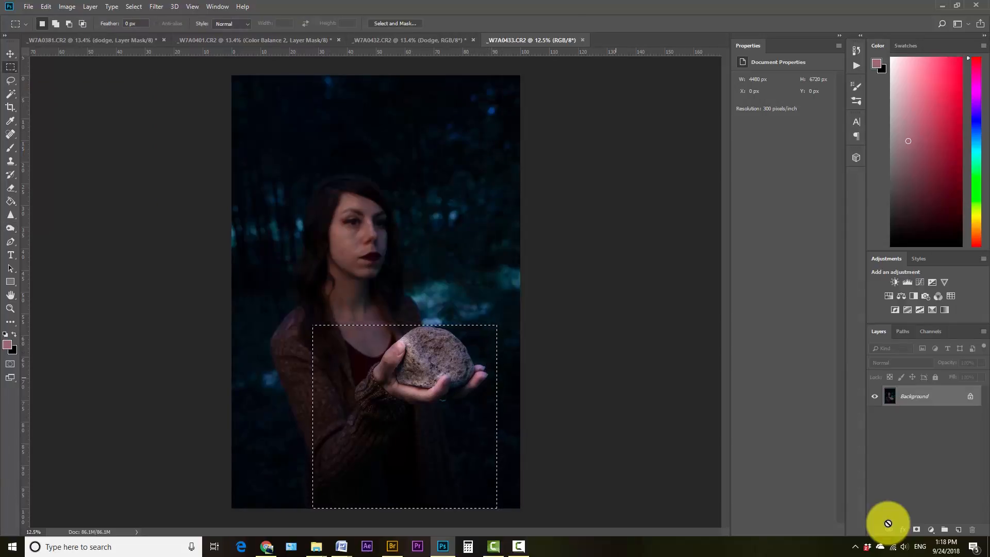
{"action": "key", "text": "ctrl+shift+Tab"}
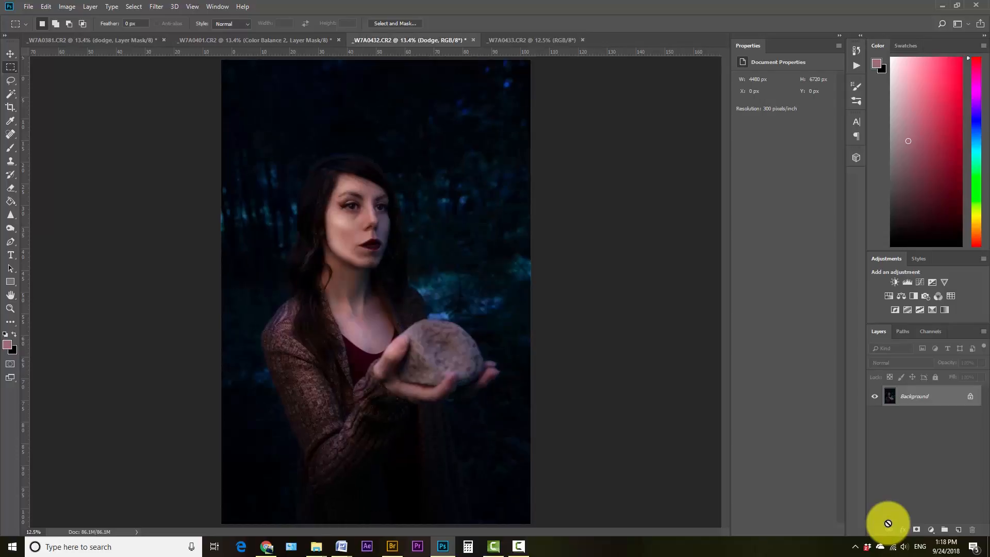
{"action": "key", "text": "ctrl+v"}
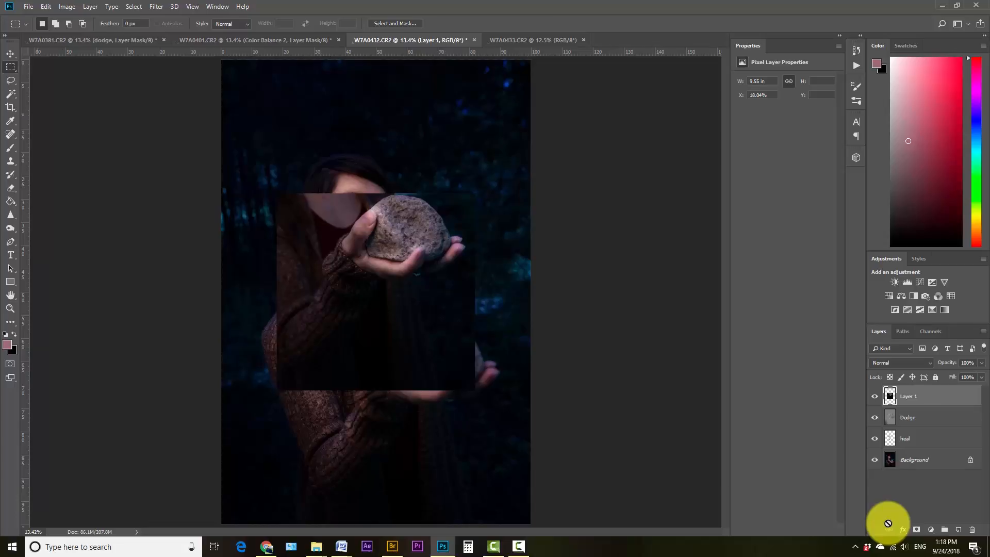
Step: Move the pasted layer over the original rock and lower its opacity to 23% to align the two
{"action": "key", "text": "v"}
{"action": "left_click_drag", "start_coordinate": [406, 217], "coordinate": [451, 342]}
{"action": "left_click", "coordinate": [981, 363]}
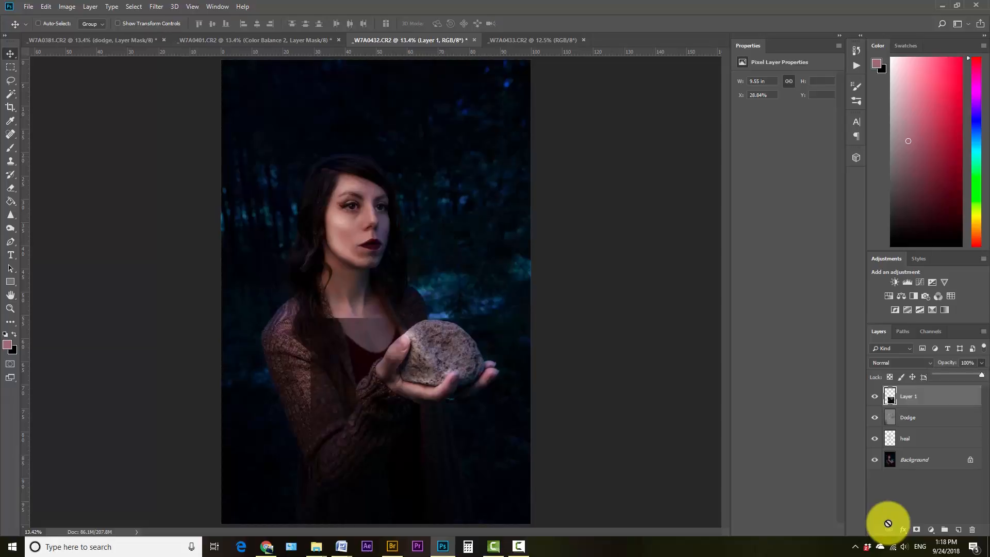
{"action": "left_click_drag", "start_coordinate": [982, 376], "coordinate": [957, 375]}
{"action": "left_click_drag", "start_coordinate": [434, 348], "coordinate": [433, 349]}
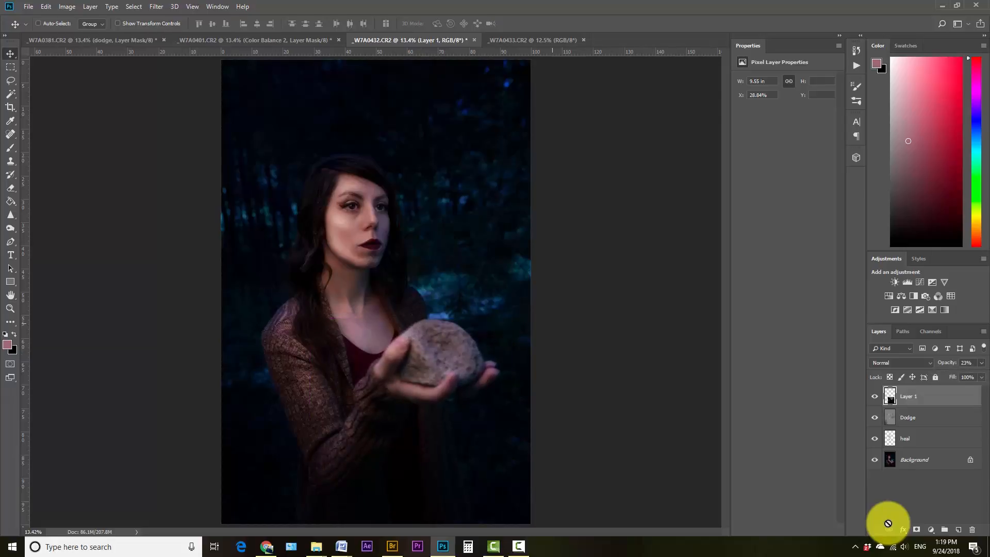
Step: Restore the pasted rock layer's opacity to 100% and add a layer mask to it
{"action": "left_click", "coordinate": [982, 363]}
{"action": "left_click_drag", "start_coordinate": [956, 375], "coordinate": [982, 375]}
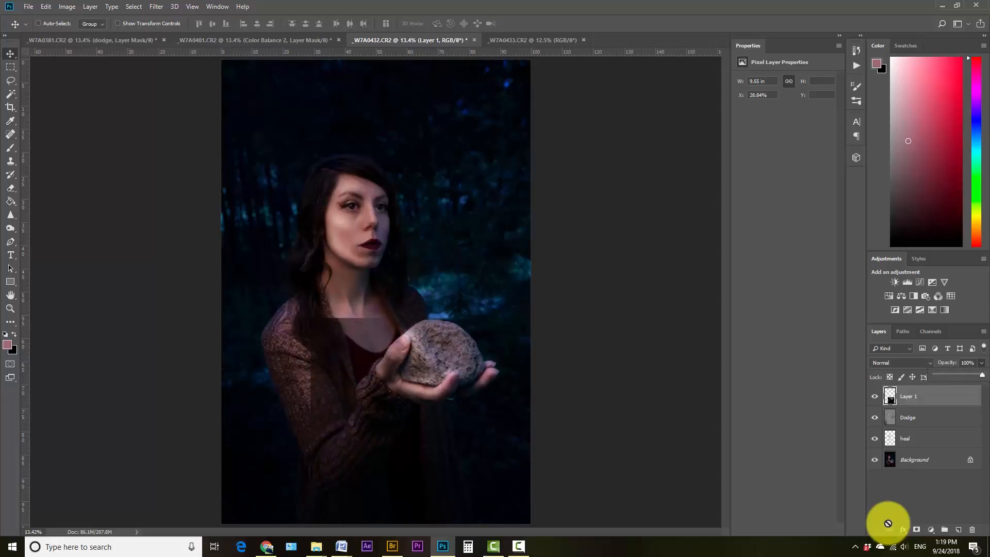
{"action": "left_click", "coordinate": [917, 530]}
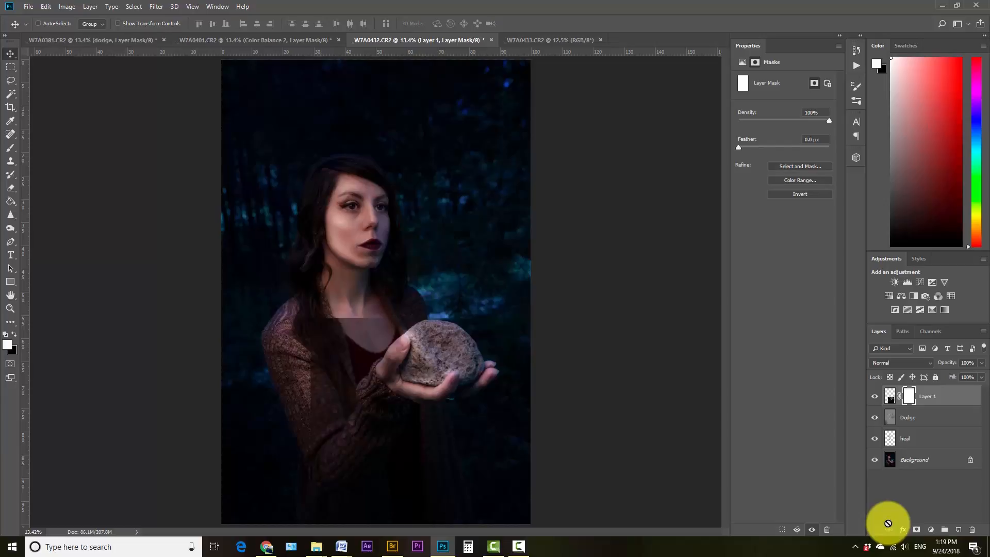
Step: Paint black on the rock layer's mask at 100% brush opacity to blend its edges around the rock and hands
{"action": "key", "text": "b"}
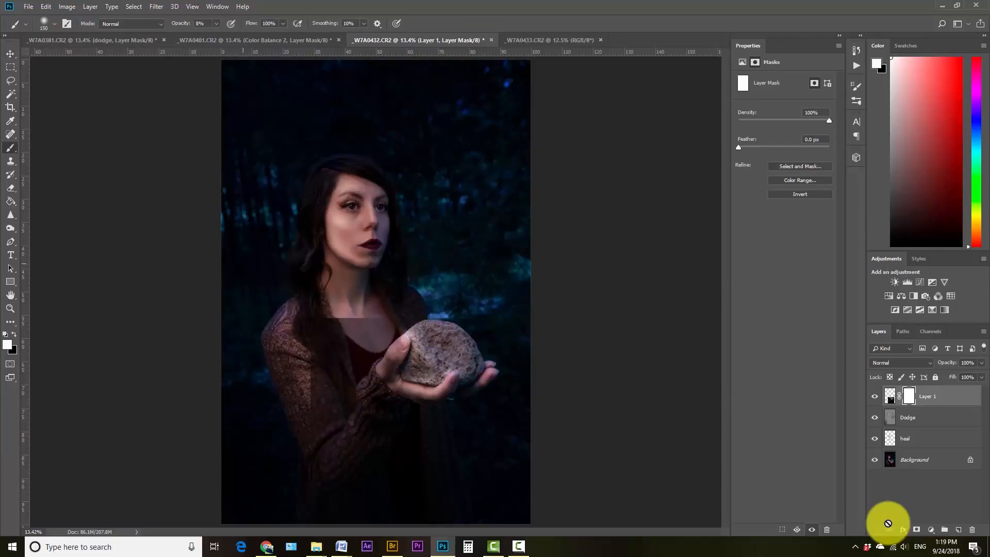
{"action": "key", "text": "x"}
{"action": "key", "text": "0"}
{"action": "key", "text": "ctrl+plus"}
{"action": "key", "text": "ctrl+plus"}
{"action": "key", "text": "ctrl+plus"}
{"action": "key", "text": "ctrl+plus"}
{"action": "key", "text": "ctrl+minus"}
{"action": "key", "text": "ctrl+minus"}
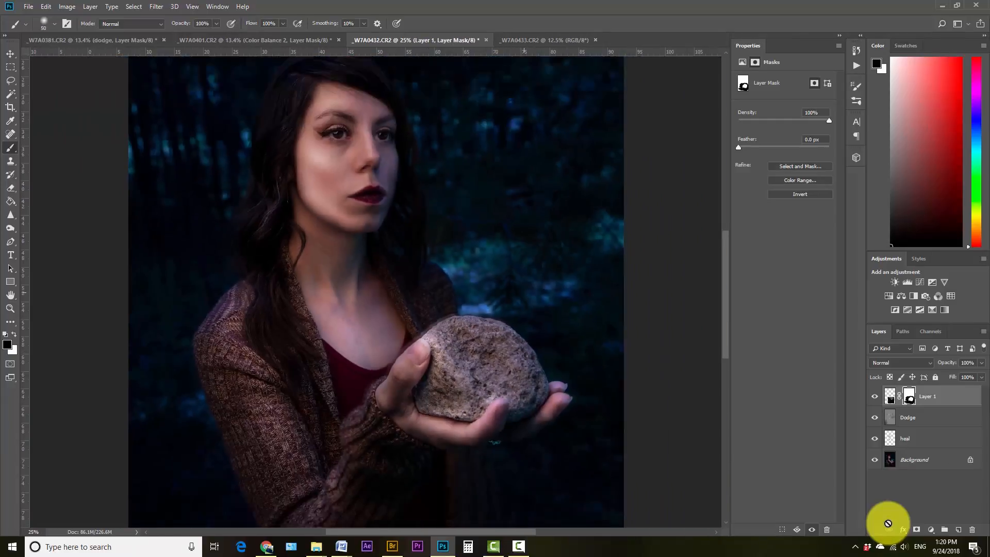
{"action": "key", "text": "ctrl+minus"}
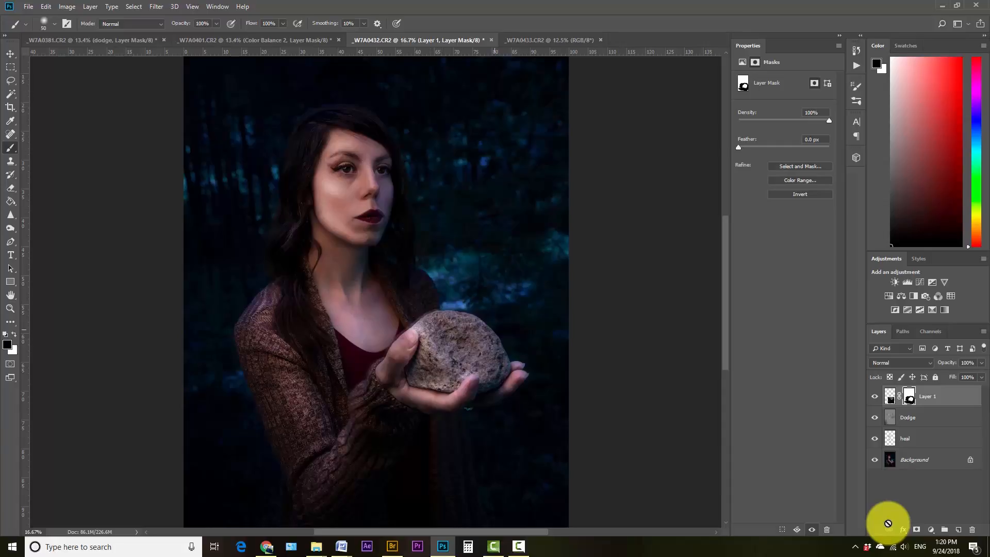
Step: Free Transform the rock layer to enlarge it slightly towards its upper-left corner
{"action": "key", "text": "ctrl+t"}
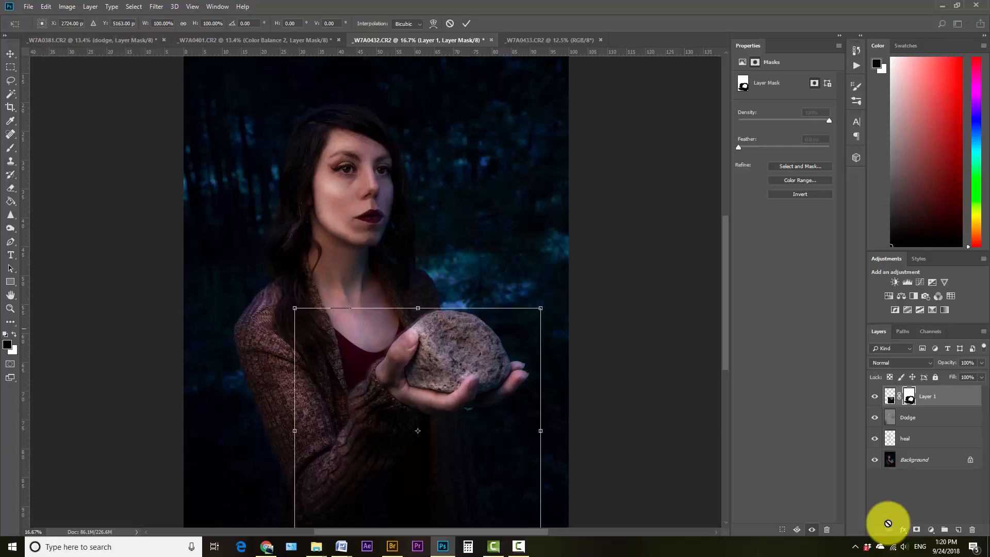
{"action": "left_click_drag", "start_coordinate": [295, 308], "coordinate": [292, 306]}
{"action": "key", "text": "Return"}
{"action": "key", "text": "b"}
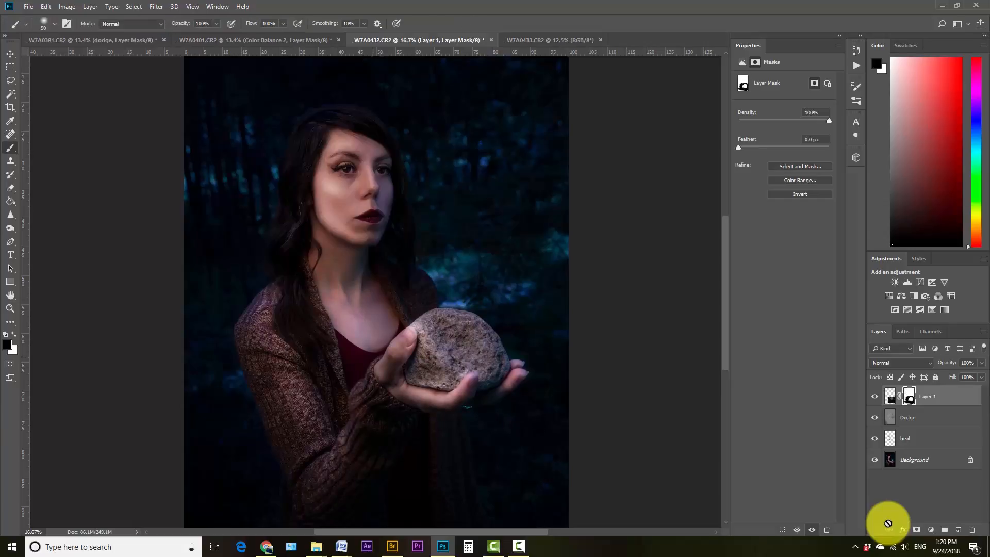
Step: Smooth the uneven skin on the chest above the red neckline with the Clone Stamp
{"action": "key", "text": "ctrl+plus"}
{"action": "key", "text": "ctrl+plus"}
{"action": "key", "text": "ctrl+plus"}
{"action": "key", "text": "ctrl+plus"}
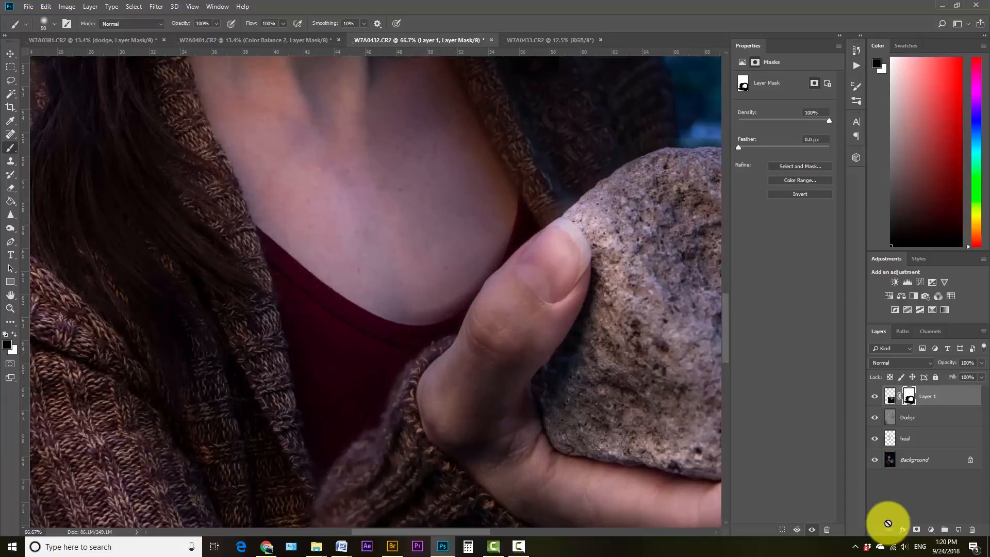
{"action": "key", "text": "s"}
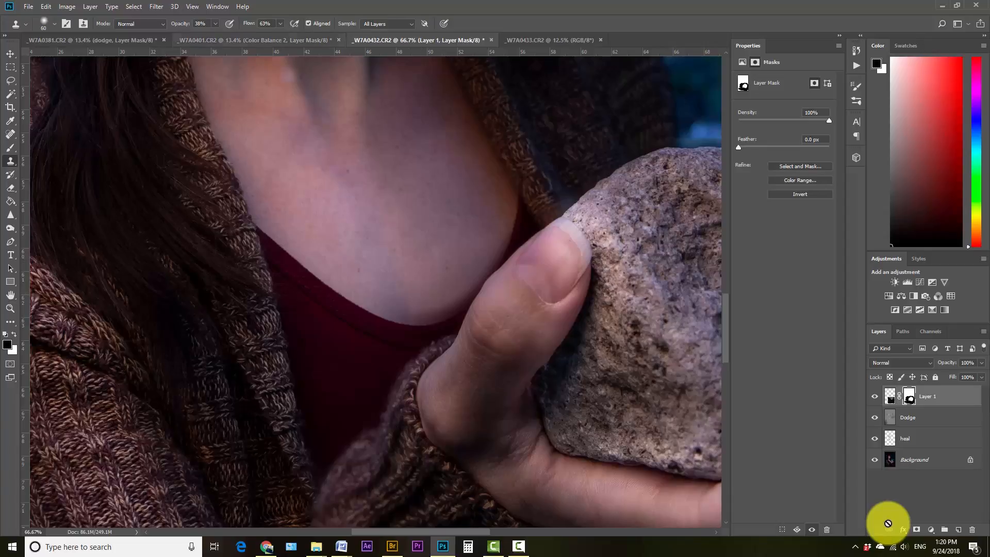
{"action": "mouse_move", "coordinate": [444, 307]}
{"action": "left_mouse_down"}
{"action": "mouse_move", "coordinate": [488, 268]}
{"action": "mouse_move", "coordinate": [473, 296]}
{"action": "left_mouse_up"}
{"action": "left_click_drag", "start_coordinate": [397, 314], "coordinate": [382, 305]}
Step: Brush the rock layer's mask over the chest near the neckline to blend the skin and set the brush opacity to 9%
{"action": "key", "text": "b"}
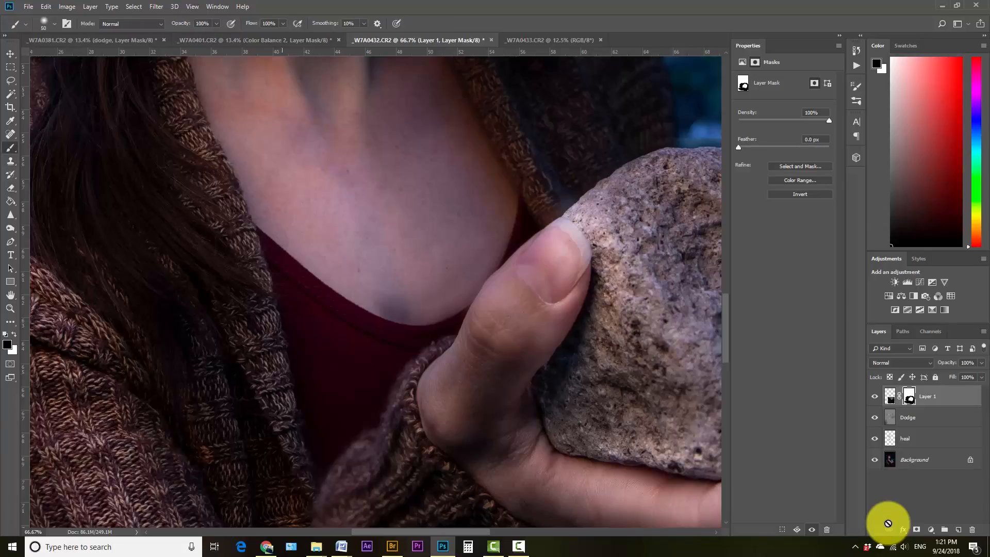
{"action": "left_click", "coordinate": [413, 285], "text": "alt"}
{"action": "left_click_drag", "start_coordinate": [393, 309], "coordinate": [450, 311]}
{"action": "left_click", "coordinate": [429, 259], "text": "alt"}
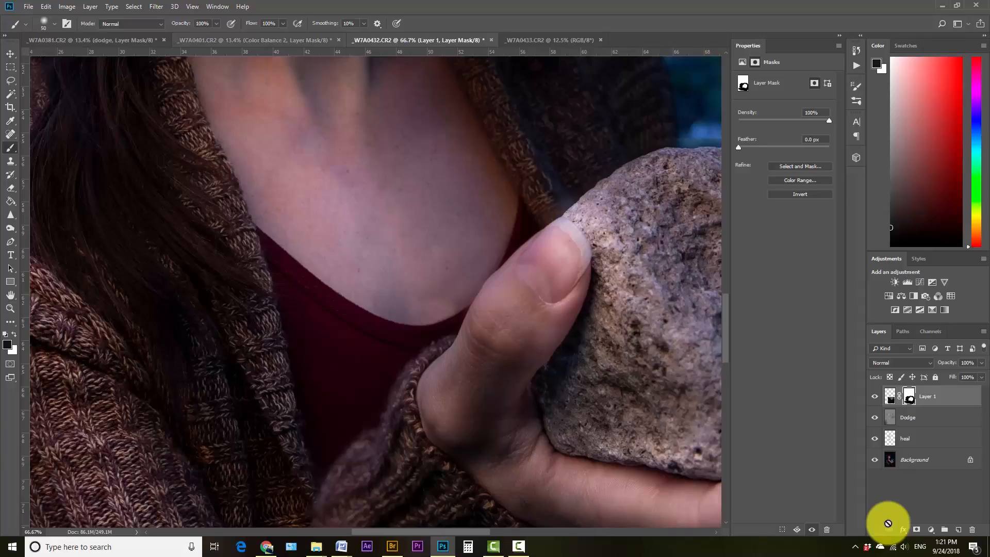
{"action": "left_click_drag", "start_coordinate": [216, 23], "coordinate": [172, 38]}
{"action": "key", "text": "ctrl+0"}
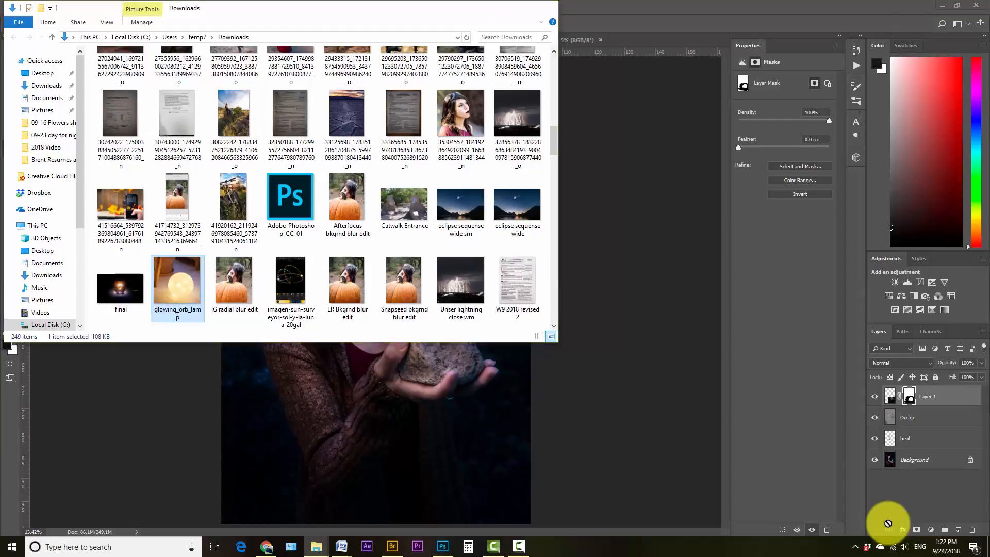
Step: Place glowing_orb_lamp from the Downloads folder into the portrait and align its orb over the rock at reduced opacity, finishing at 100%
{"action": "left_click", "coordinate": [505, 8]}
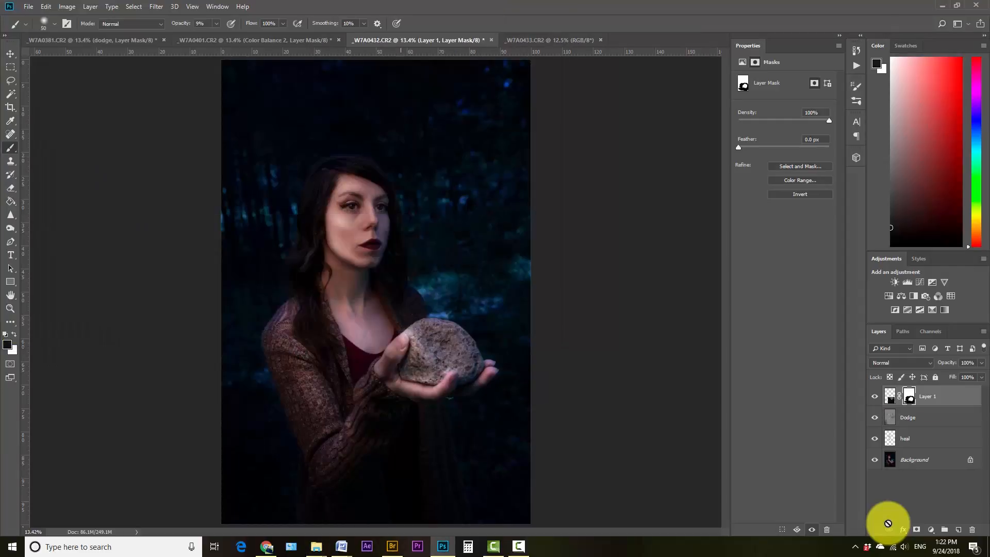
{"action": "mouse_move", "coordinate": [316, 547]}
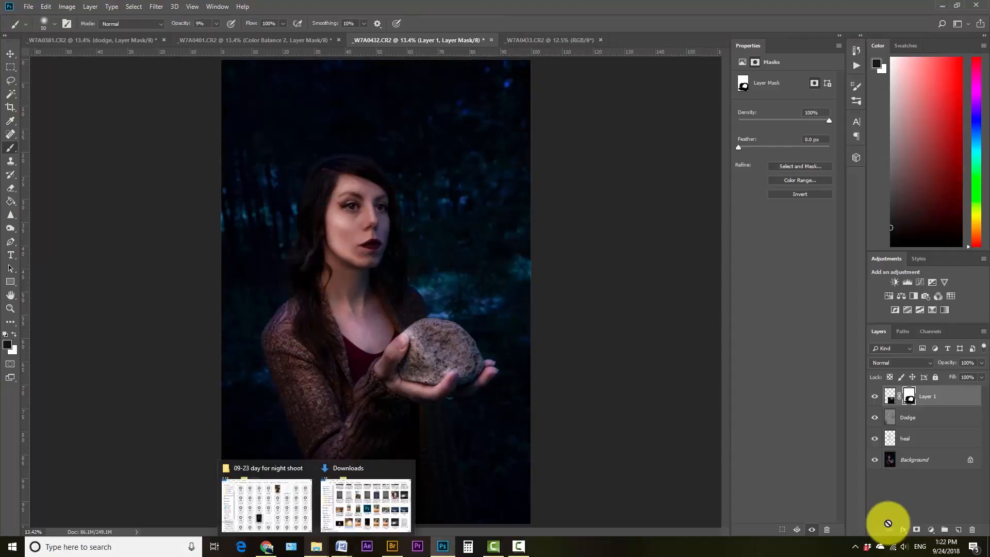
{"action": "mouse_move", "coordinate": [365, 505]}
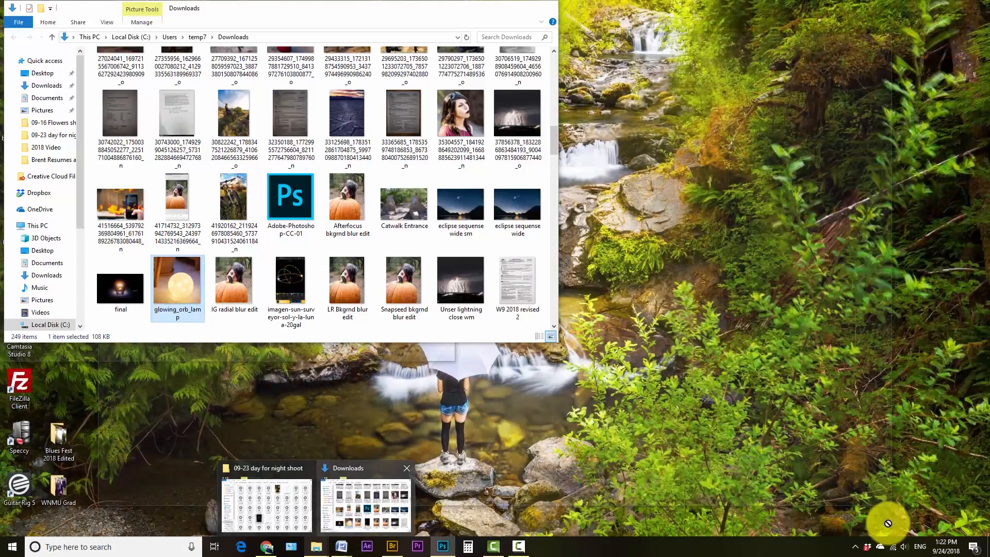
{"action": "left_click", "coordinate": [366, 505]}
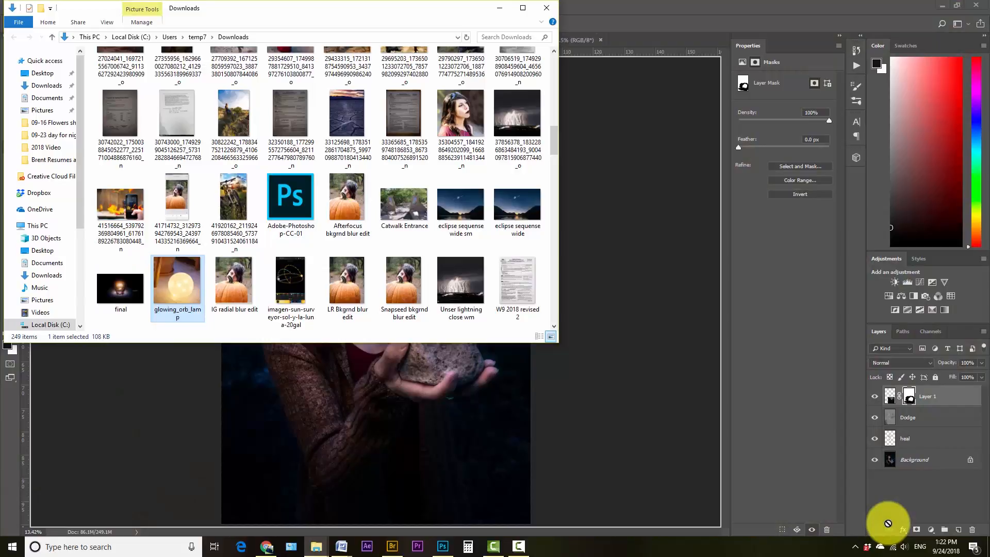
{"action": "left_click_drag", "start_coordinate": [177, 281], "coordinate": [377, 428]}
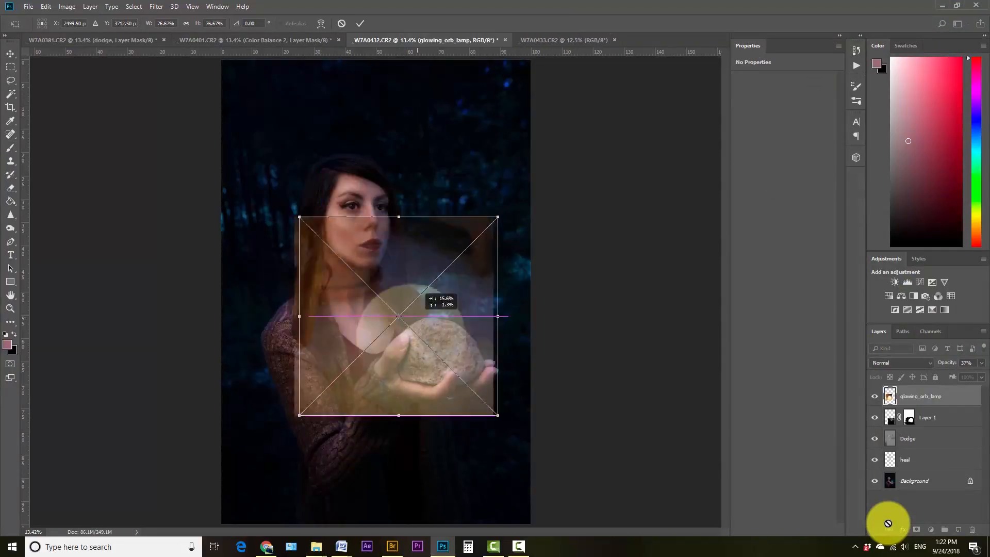
{"action": "left_click_drag", "start_coordinate": [416, 320], "coordinate": [440, 321]}
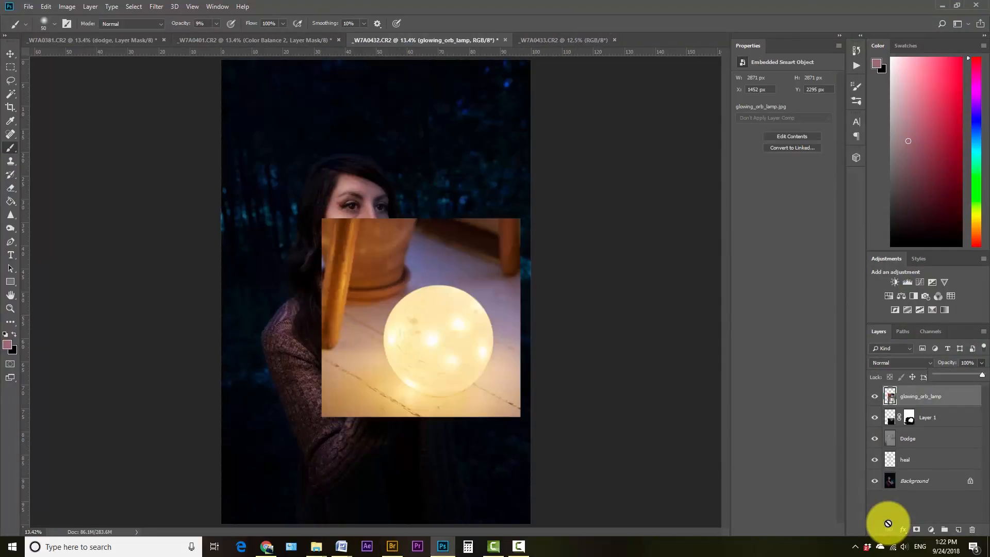
Step: Add a mask to the orb lamp layer and paint away its background with a black brush at 100% opacity and 60% hardness
{"action": "left_click", "coordinate": [916, 530]}
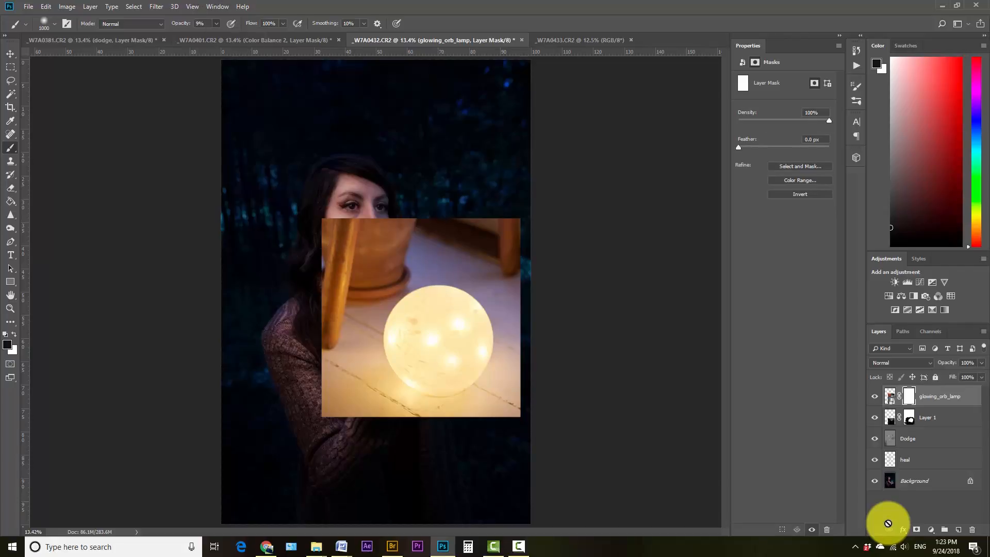
{"action": "key", "text": "0"}
{"action": "mouse_move", "coordinate": [342, 238]}
{"action": "left_mouse_down"}
{"action": "mouse_move", "coordinate": [344, 249]}
{"action": "mouse_move", "coordinate": [369, 225]}
{"action": "left_mouse_up"}
{"action": "left_click", "coordinate": [54, 23]}
{"action": "left_click_drag", "start_coordinate": [58, 80], "coordinate": [97, 81]}
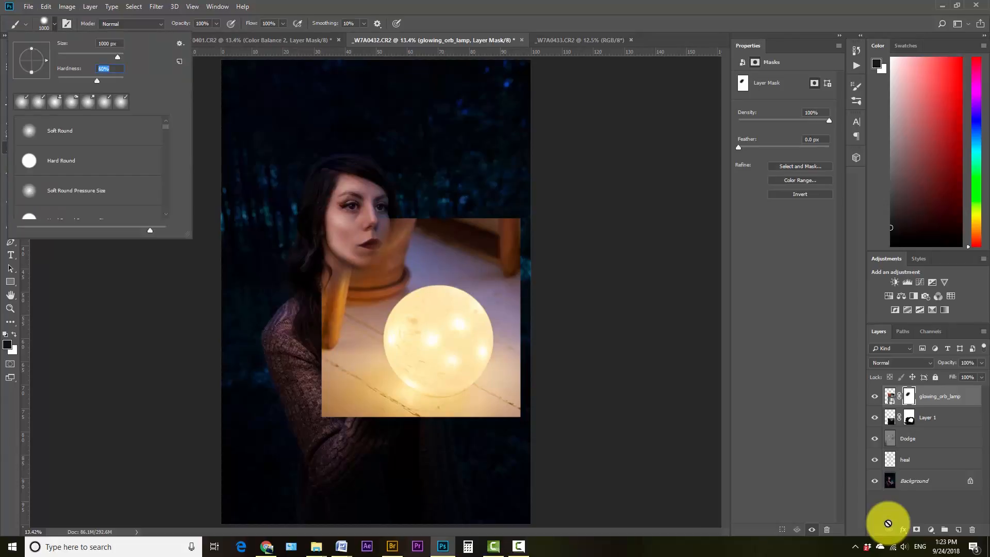
{"action": "mouse_move", "coordinate": [356, 242]}
{"action": "left_mouse_down"}
{"action": "mouse_move", "coordinate": [337, 361]}
{"action": "mouse_move", "coordinate": [382, 439]}
{"action": "mouse_move", "coordinate": [412, 245]}
{"action": "left_mouse_up"}
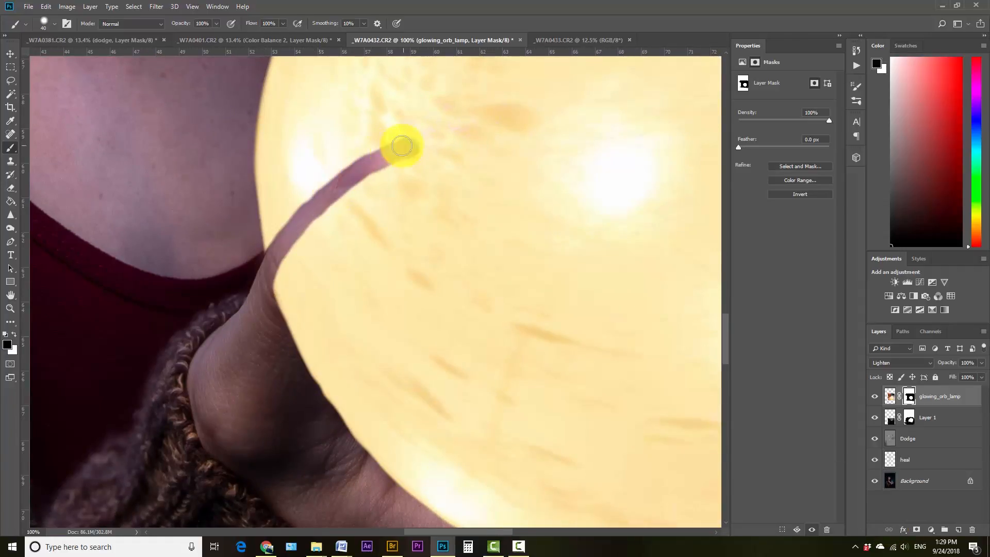
Step: Refine the orb layer's mask around the thumb, revealing the thumb in front and restoring the orb along its edge
{"action": "mouse_move", "coordinate": [398, 144]}
{"action": "left_mouse_down"}
{"action": "mouse_move", "coordinate": [325, 254]}
{"action": "mouse_move", "coordinate": [412, 130]}
{"action": "mouse_move", "coordinate": [443, 185]}
{"action": "mouse_move", "coordinate": [359, 293]}
{"action": "mouse_move", "coordinate": [338, 387]}
{"action": "mouse_move", "coordinate": [452, 248]}
{"action": "mouse_move", "coordinate": [386, 121]}
{"action": "left_mouse_up"}
{"action": "key", "text": "x"}
{"action": "key", "text": "ctrl+plus"}
{"action": "key", "text": "bracketleft"}
{"action": "key", "text": "bracketleft"}
{"action": "mouse_move", "coordinate": [365, 170]}
{"action": "left_mouse_down"}
{"action": "mouse_move", "coordinate": [196, 360]}
{"action": "mouse_move", "coordinate": [225, 318]}
{"action": "left_mouse_up"}
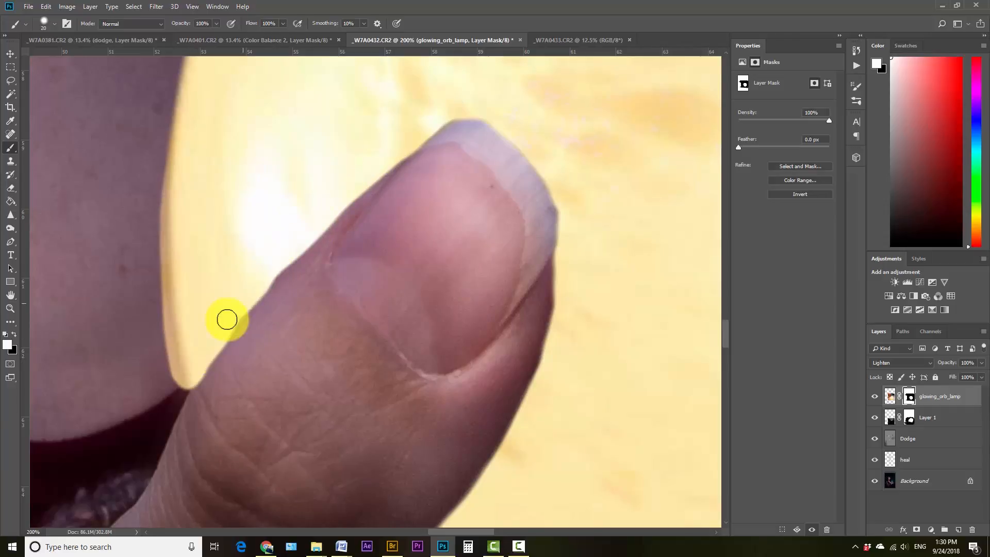
{"action": "key", "text": "ctrl+plus"}
Step: Clean up the orb layer's mask where the orb's edge meets the far fingertips, restoring the missing parts of the orb
{"action": "key", "text": "x"}
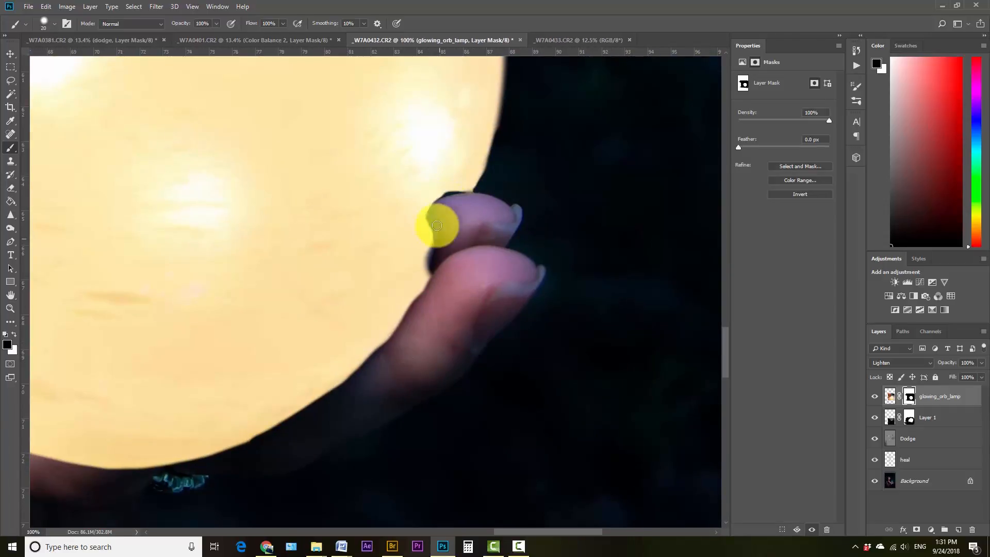
{"action": "key", "text": "x"}
{"action": "mouse_move", "coordinate": [435, 221]}
{"action": "left_mouse_down"}
{"action": "mouse_move", "coordinate": [420, 281]}
{"action": "mouse_move", "coordinate": [243, 435]}
{"action": "mouse_move", "coordinate": [438, 281]}
{"action": "left_mouse_up"}
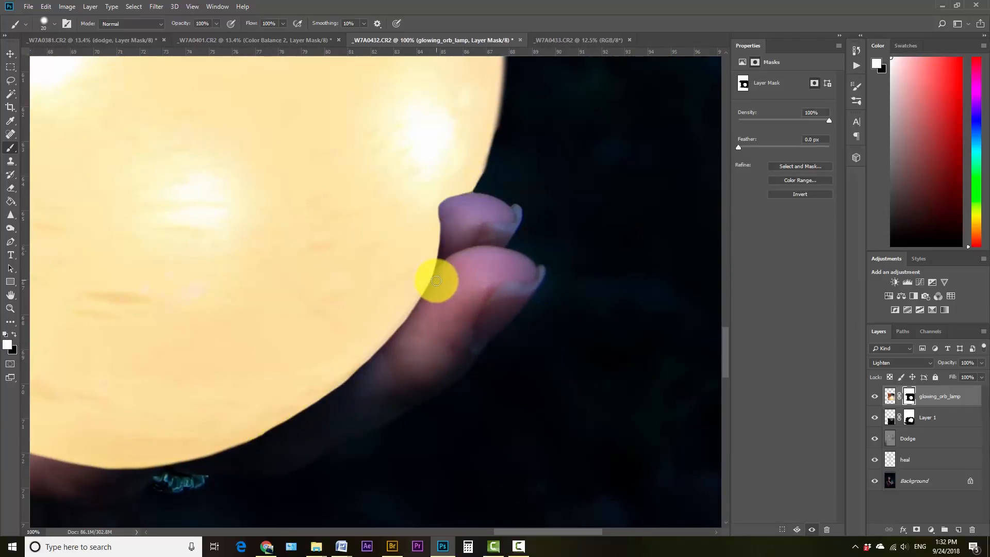
{"action": "key", "text": "ctrl+0"}
Step: Paint the orb layer's mask along the orb's lower edge to reveal the finger curling in front of it
{"action": "key", "text": "x"}
{"action": "scroll", "coordinate": [519, 309], "scroll_direction": "up", "scroll_amount": 5}
{"action": "key", "text": "bracketright"}
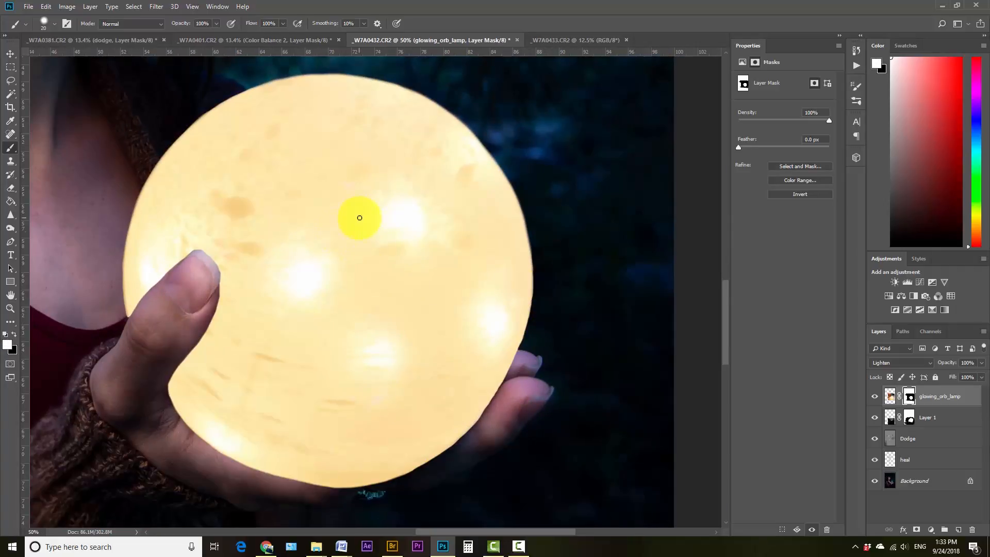
{"action": "mouse_move", "coordinate": [346, 438]}
{"action": "left_mouse_down"}
{"action": "mouse_move", "coordinate": [353, 470]}
{"action": "mouse_move", "coordinate": [398, 459]}
{"action": "mouse_move", "coordinate": [409, 409]}
{"action": "left_mouse_up"}
{"action": "key", "text": "x"}
{"action": "scroll", "coordinate": [408, 401], "scroll_direction": "up", "scroll_amount": 3}
{"action": "scroll", "coordinate": [457, 272], "scroll_direction": "down", "scroll_amount": 8}
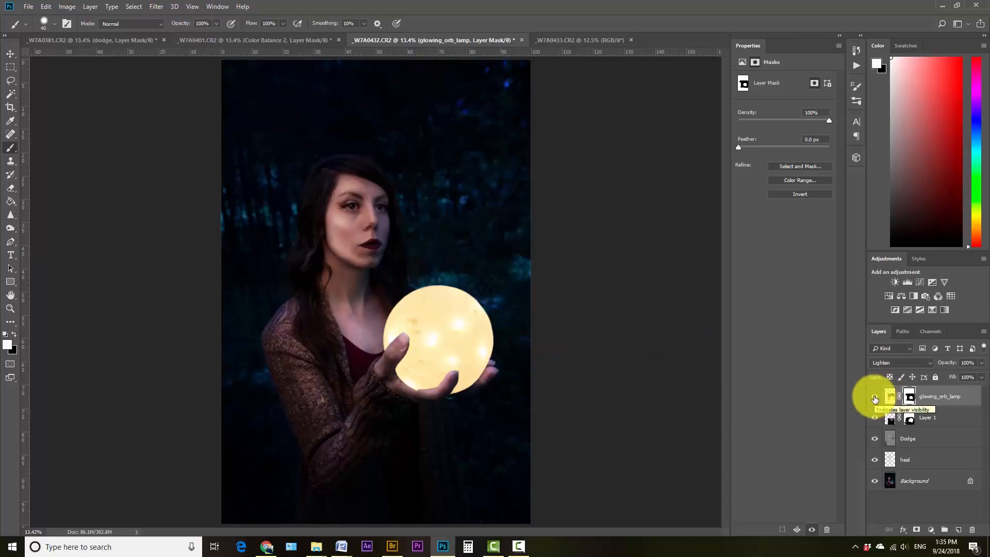
Step: Compare the whole portrait with the glowing_orb_lamp layer hidden and shown
{"action": "left_click", "coordinate": [875, 397]}
{"action": "left_click", "coordinate": [874, 397]}
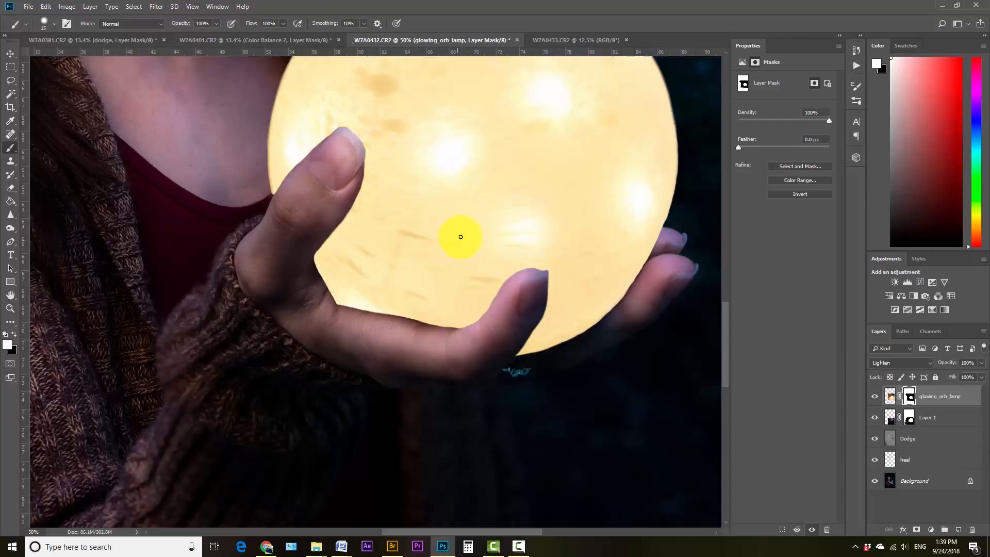
{"action": "key", "text": "ctrl+0"}
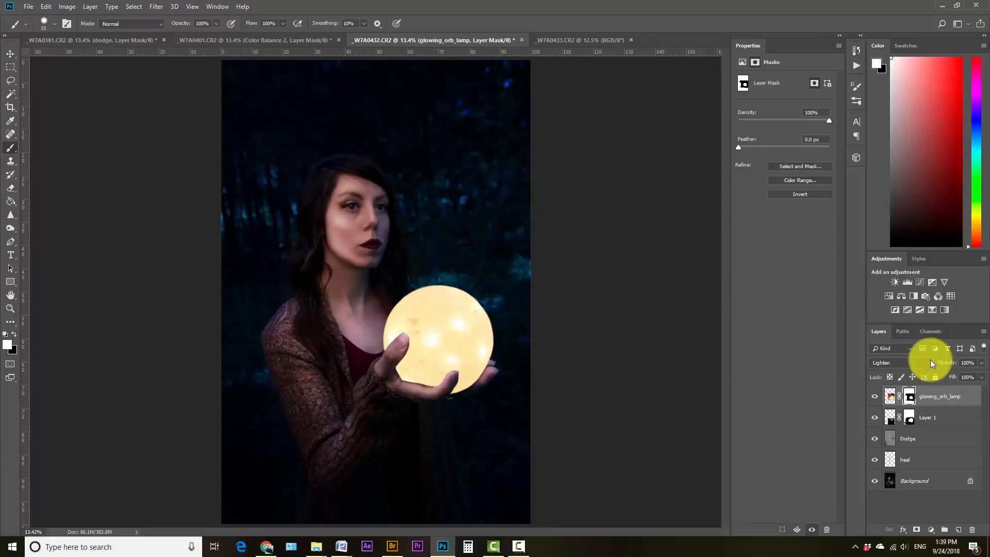
{"action": "left_click", "coordinate": [874, 396]}
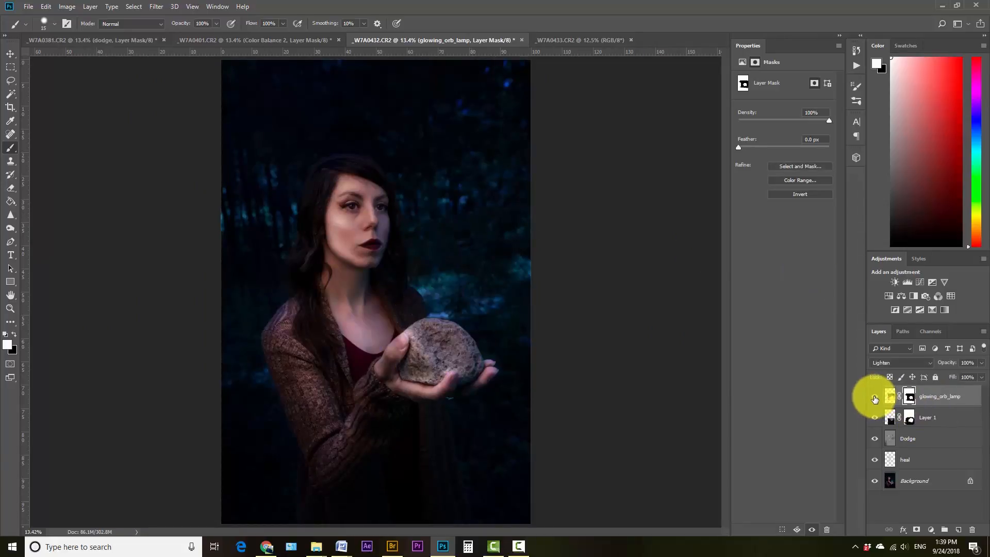
{"action": "left_click", "coordinate": [875, 396]}
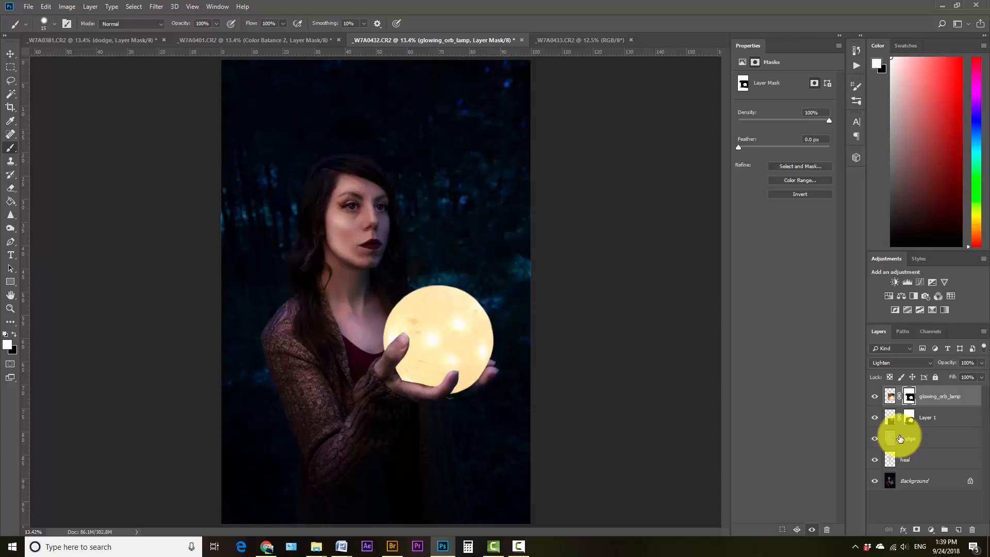
Step: Stamp all visible layers into a new top layer and open it in the Camera Raw filter
{"action": "key", "text": "ctrl+shift+alt+e"}
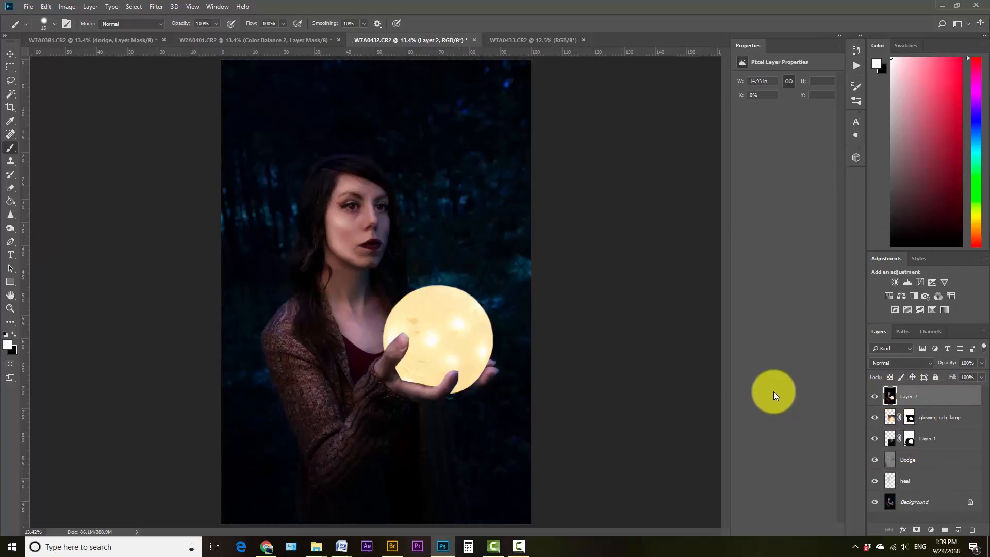
{"action": "key", "text": "ctrl+shift+a"}
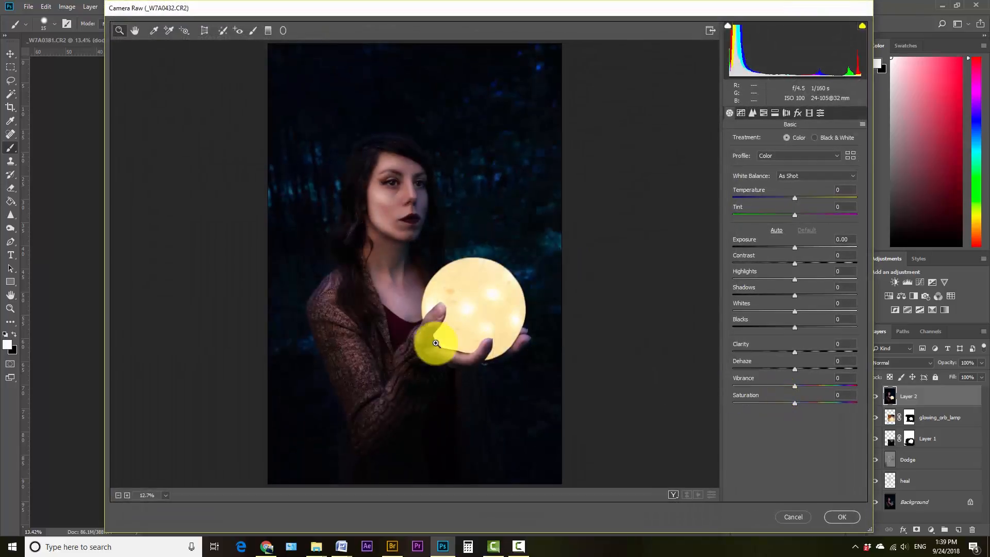
Step: Brighten the fingers and palm touching the orb with adjustment brush strokes at +1.05 exposure
{"action": "left_click", "coordinate": [410, 280]}
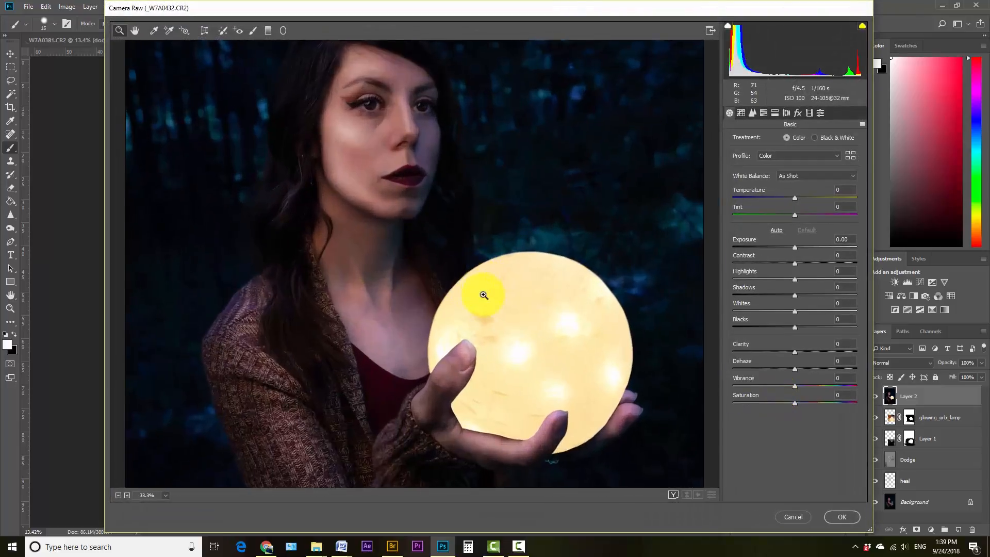
{"action": "left_click_drag", "start_coordinate": [527, 321], "coordinate": [475, 177]}
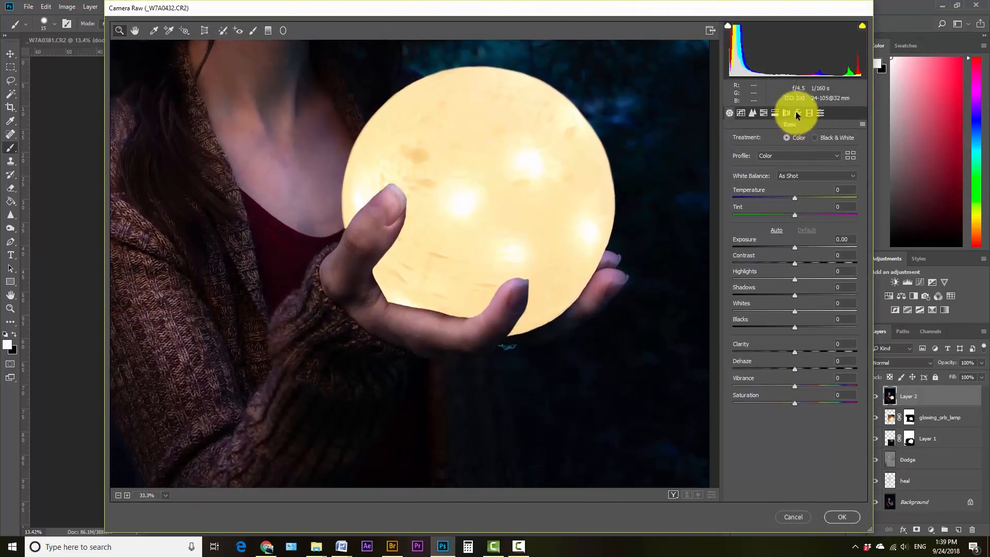
{"action": "left_click", "coordinate": [253, 30]}
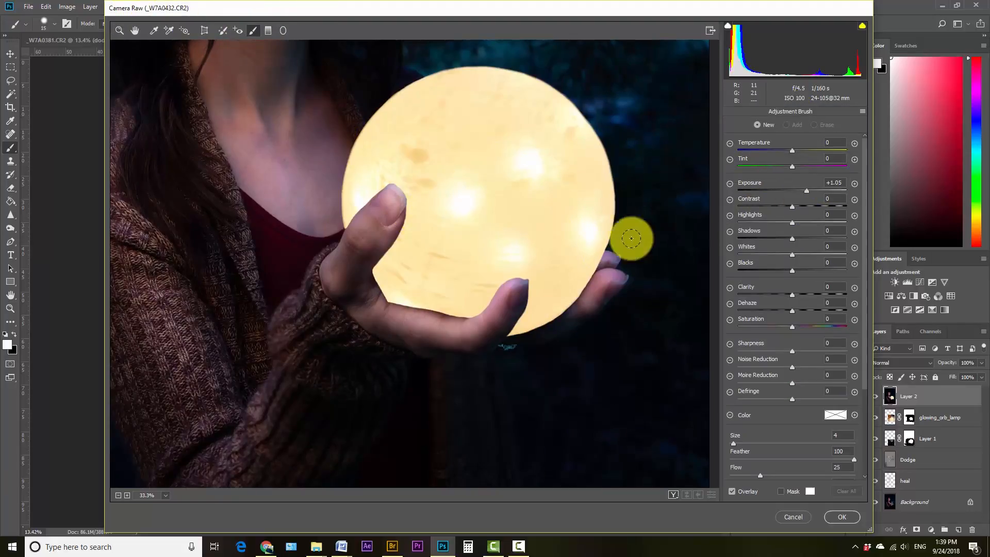
{"action": "mouse_move", "coordinate": [422, 289]}
{"action": "left_mouse_down"}
{"action": "mouse_move", "coordinate": [392, 294]}
{"action": "mouse_move", "coordinate": [431, 303]}
{"action": "mouse_move", "coordinate": [391, 299]}
{"action": "mouse_move", "coordinate": [468, 318]}
{"action": "left_mouse_up"}
{"action": "mouse_move", "coordinate": [411, 311]}
{"action": "left_mouse_down"}
{"action": "mouse_move", "coordinate": [515, 328]}
{"action": "mouse_move", "coordinate": [405, 175]}
{"action": "mouse_move", "coordinate": [462, 312]}
{"action": "mouse_move", "coordinate": [381, 286]}
{"action": "left_mouse_up"}
{"action": "key", "text": "]"}
{"action": "mouse_move", "coordinate": [522, 260]}
{"action": "left_mouse_down"}
{"action": "mouse_move", "coordinate": [453, 73]}
{"action": "mouse_move", "coordinate": [571, 262]}
{"action": "left_mouse_up"}
Step: Add larger adjustment brush strokes over the chest, then the sleeve and cardigan, setting the exposure to +0.90
{"action": "key", "text": "ctrl+0"}
{"action": "key", "text": "n"}
{"action": "left_click_drag", "start_coordinate": [807, 191], "coordinate": [801, 190]}
{"action": "key", "text": "]"}
{"action": "key", "text": "]"}
{"action": "left_click_drag", "start_coordinate": [403, 289], "coordinate": [401, 356]}
{"action": "left_click_drag", "start_coordinate": [800, 191], "coordinate": [804, 191]}
{"action": "mouse_move", "coordinate": [459, 436]}
{"action": "left_mouse_down"}
{"action": "mouse_move", "coordinate": [459, 397]}
{"action": "mouse_move", "coordinate": [396, 348]}
{"action": "left_mouse_up"}
Step: Brighten the face and hair with a size 3 adjustment brush at +0.90 exposure, and compare with the unadjusted photo
{"action": "key", "text": "["}
{"action": "key", "text": "["}
{"action": "key", "text": "["}
{"action": "key", "text": "["}
{"action": "left_click_drag", "start_coordinate": [351, 274], "coordinate": [399, 166]}
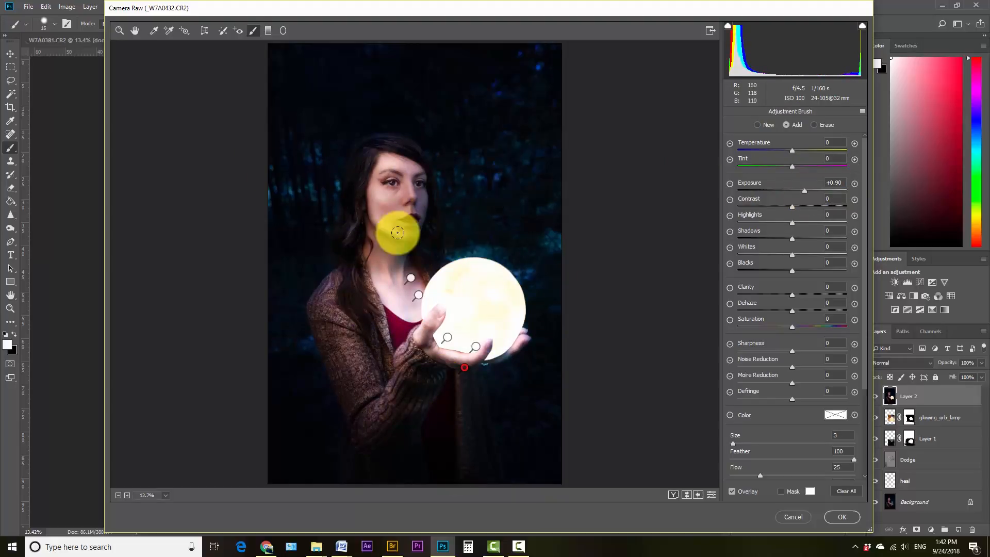
{"action": "left_click_drag", "start_coordinate": [346, 228], "coordinate": [438, 412]}
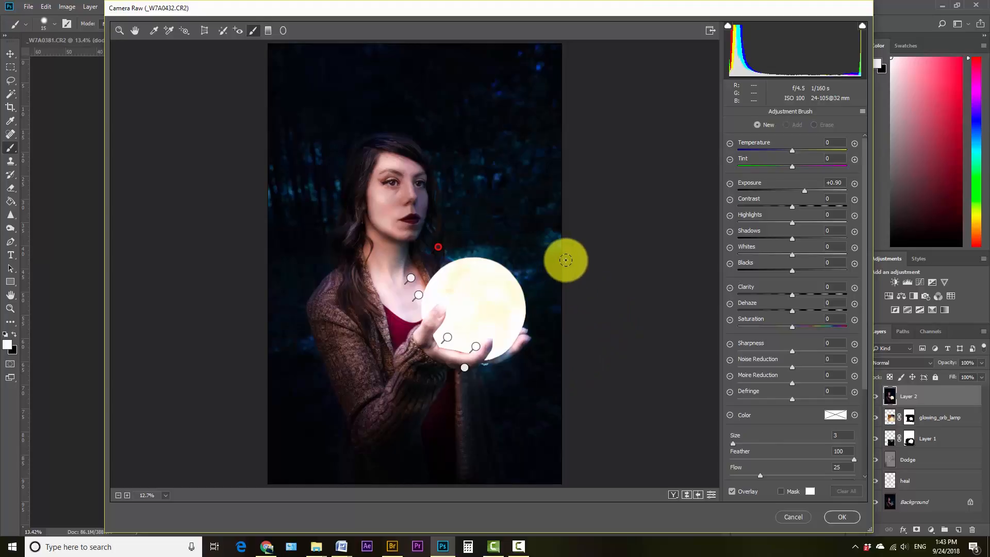
{"action": "key", "text": "p"}
{"action": "key", "text": "p"}
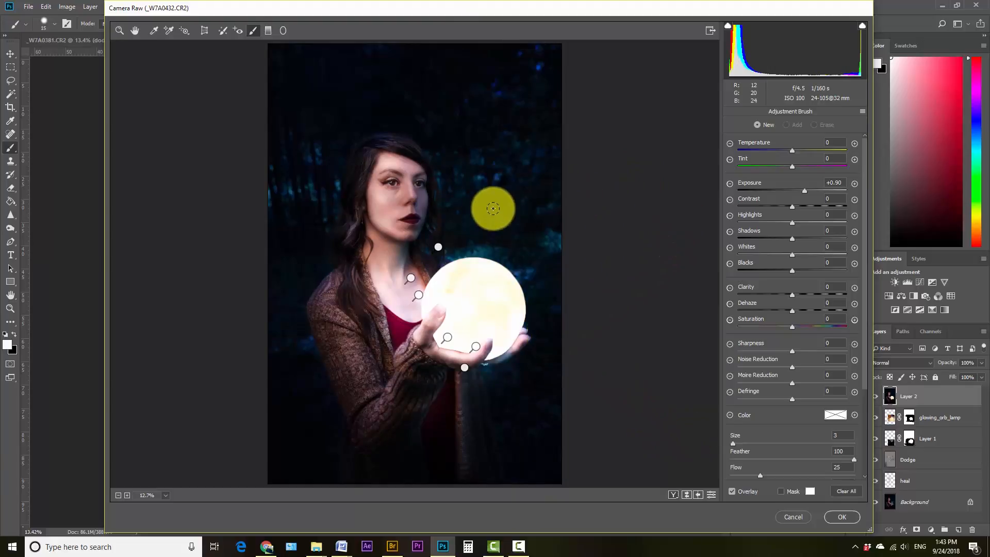
Step: Brush Clarity over the hands at size 15 with zero exposure, reduce the Clarity below +50, and apply the filter
{"action": "mouse_move", "coordinate": [425, 354]}
{"action": "left_mouse_down"}
{"action": "mouse_move", "coordinate": [431, 375]}
{"action": "mouse_move", "coordinate": [510, 334]}
{"action": "left_mouse_up"}
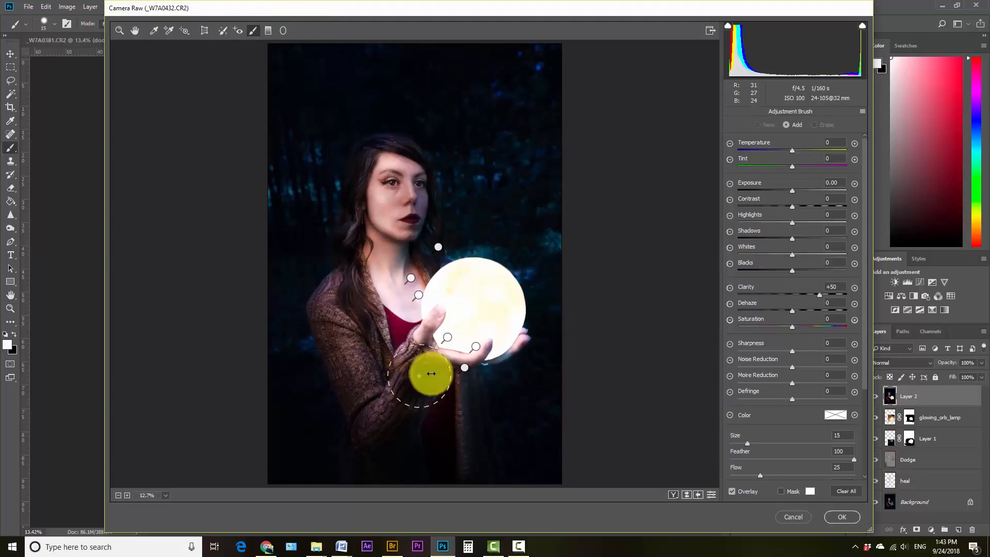
{"action": "left_click_drag", "start_coordinate": [819, 296], "coordinate": [808, 297]}
{"action": "key", "text": "Return"}
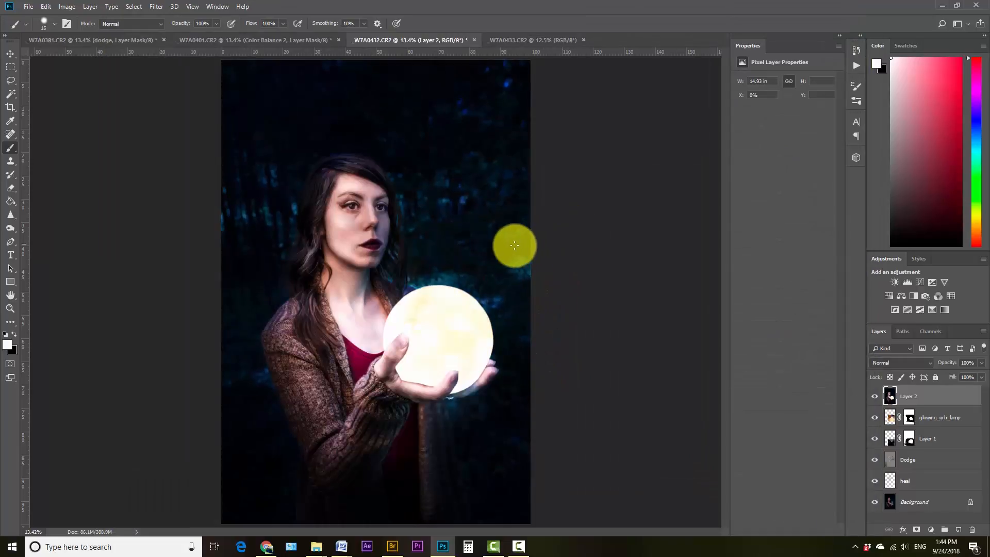
Step: Compare the portrait with Layer 2 hidden and shown
{"action": "left_click", "coordinate": [875, 397]}
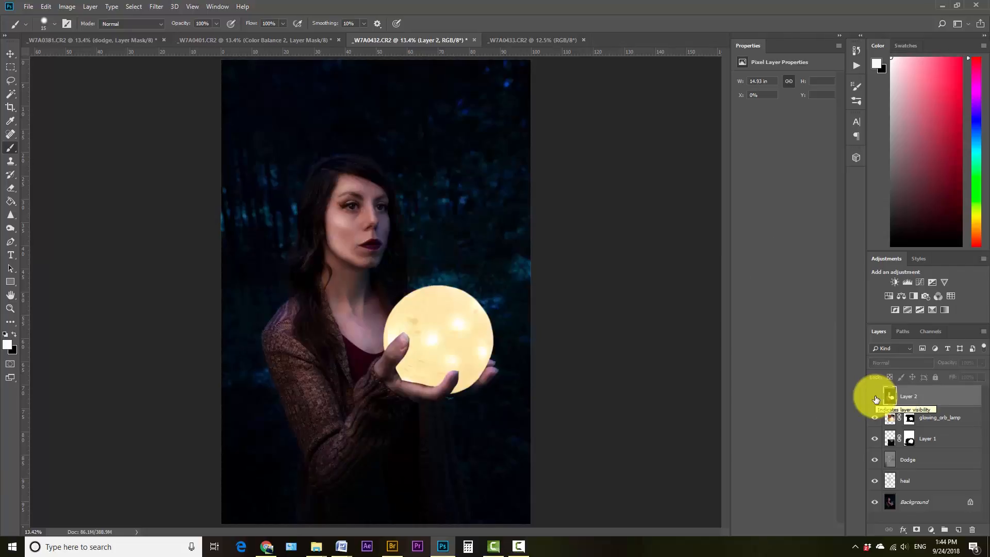
{"action": "left_click", "coordinate": [875, 397]}
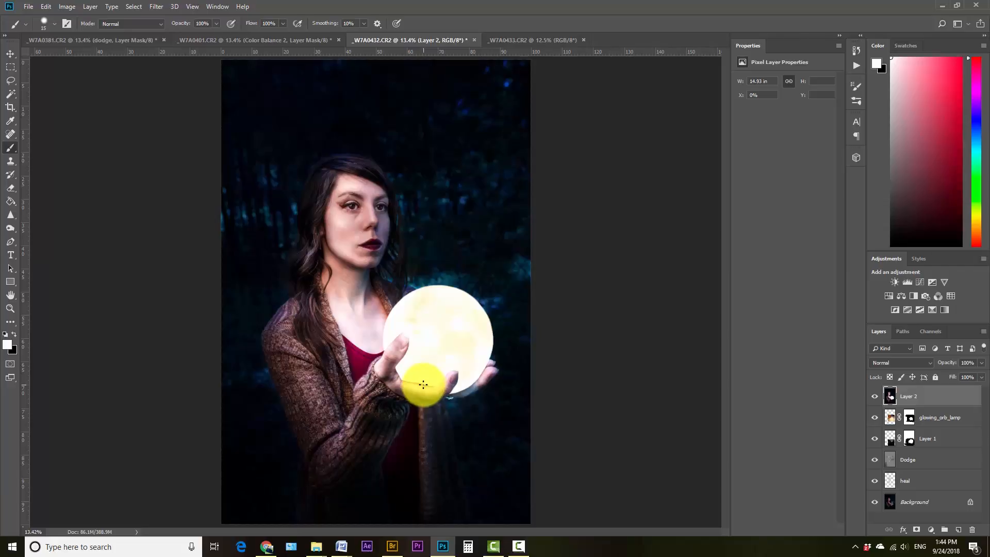
Step: Paint soft light at 13% opacity on Layer 2 along the finger edges that meet the orb
{"action": "scroll", "coordinate": [442, 389], "scroll_direction": "up", "scroll_amount": 4}
{"action": "left_click_drag", "start_coordinate": [502, 453], "coordinate": [480, 265]}
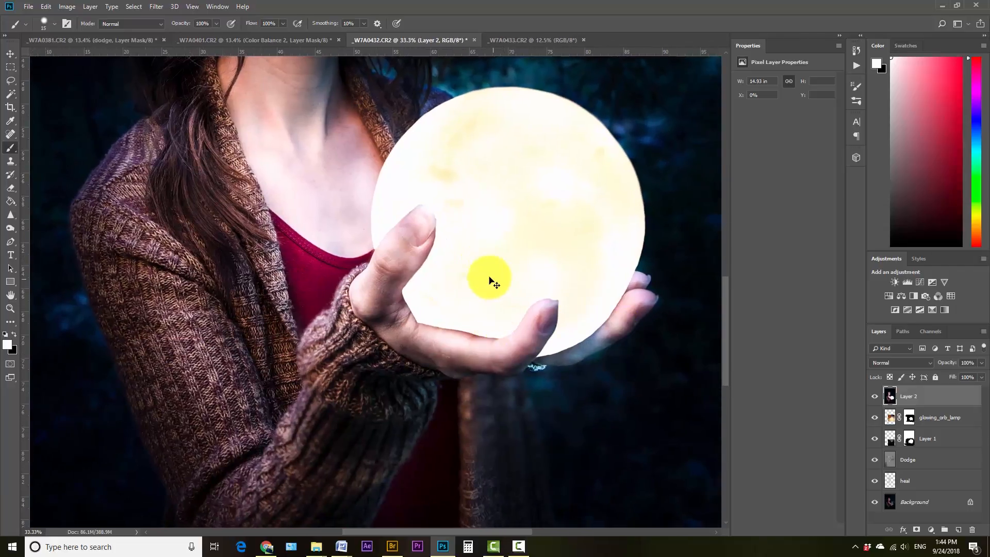
{"action": "scroll", "coordinate": [493, 279], "scroll_direction": "up", "scroll_amount": 2}
{"action": "left_click_drag", "start_coordinate": [581, 234], "coordinate": [344, 224]}
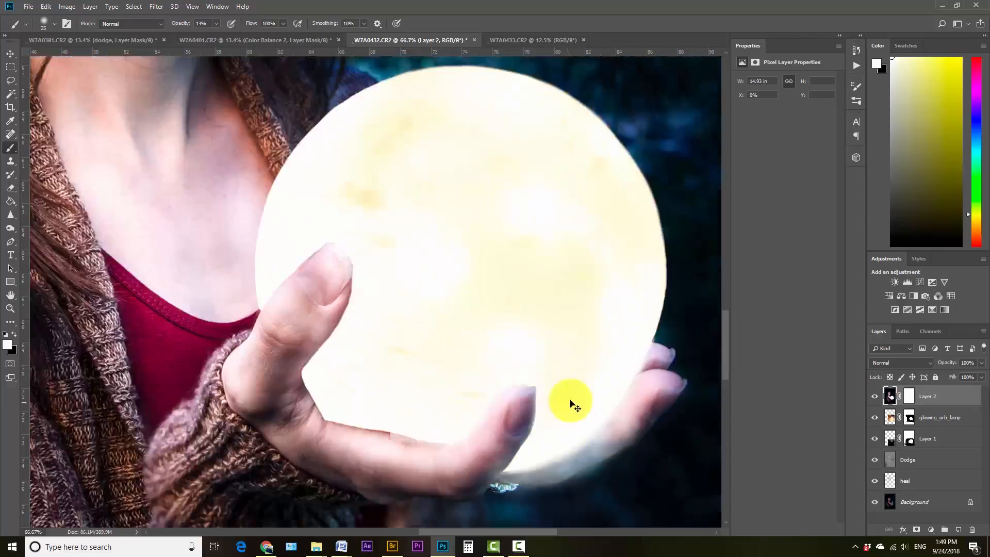
{"action": "key", "text": "ctrl+0"}
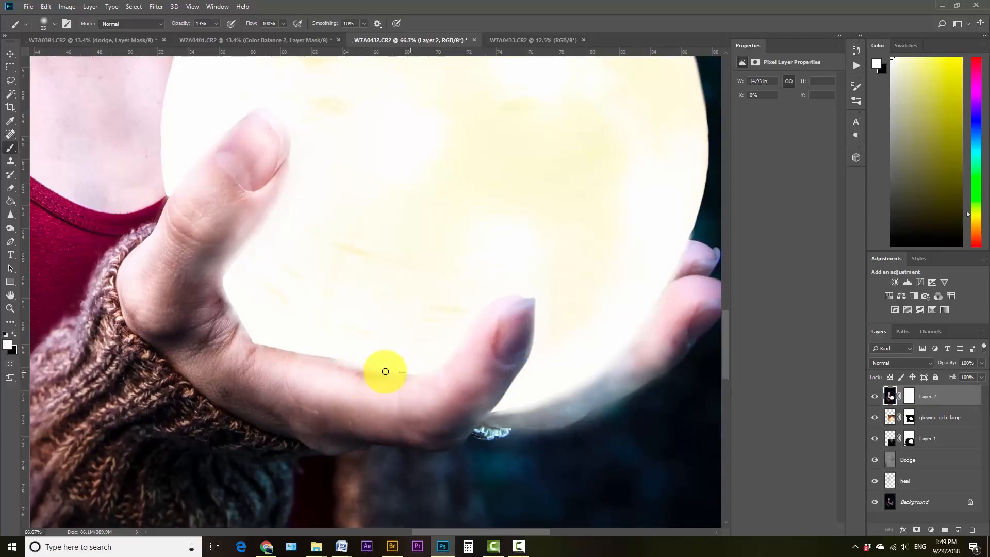
{"action": "scroll", "coordinate": [384, 372], "scroll_direction": "up", "scroll_amount": 3}
{"action": "key", "text": "ctrl+0"}
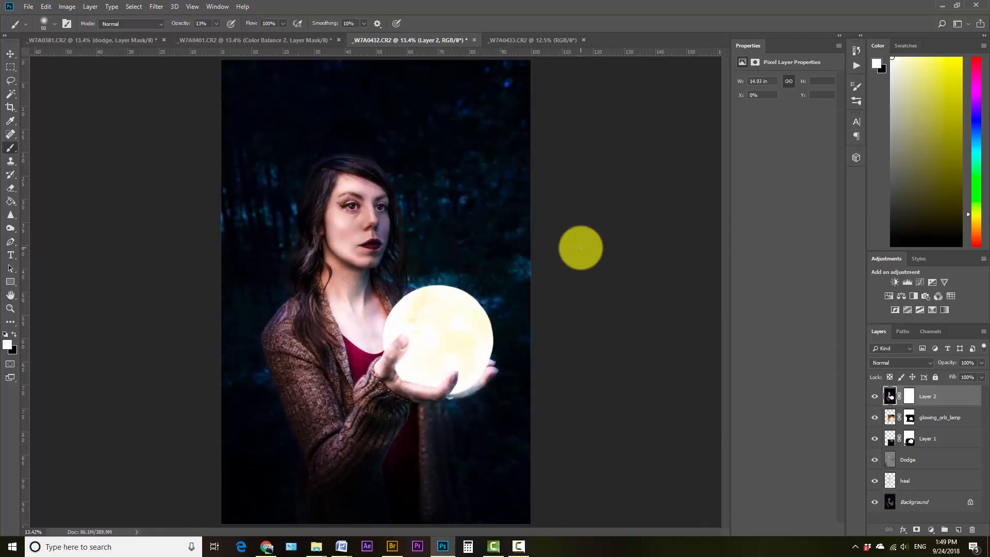
Step: Create a layer named dodge 2 in Overlay mode, filled with 50% gray
{"action": "key", "text": "ctrl+shift+n"}
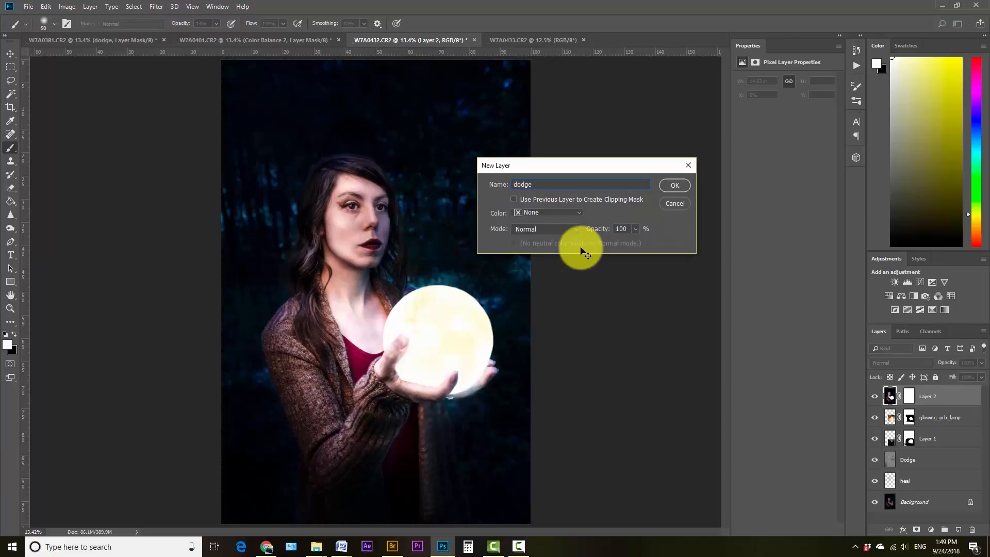
{"action": "left_click", "coordinate": [559, 229]}
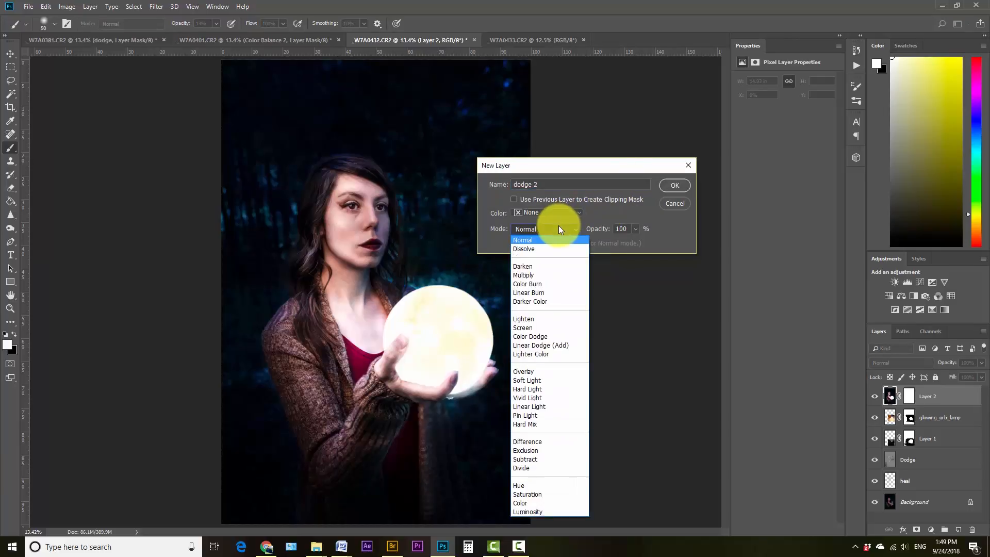
{"action": "left_click", "coordinate": [539, 370]}
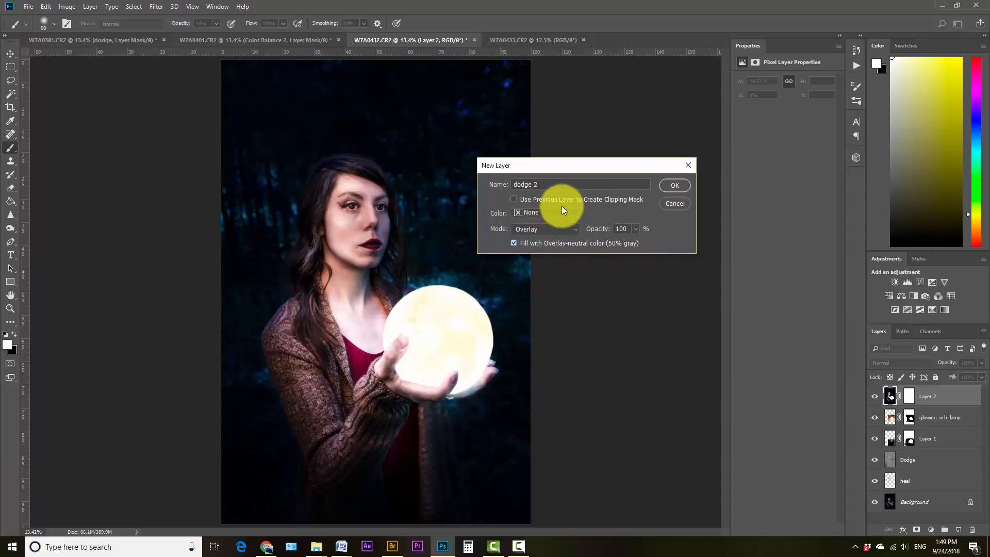
{"action": "left_click", "coordinate": [673, 186]}
Step: Dodge the fingers around the orb's lower edge on the dodge 2 layer, using Midtones at 5% exposure
{"action": "left_click", "coordinate": [10, 228]}
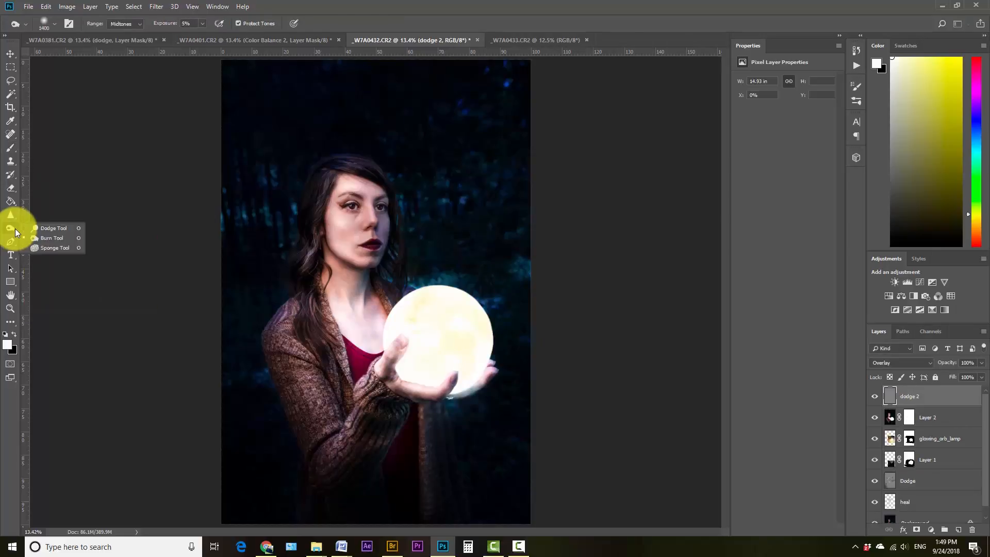
{"action": "left_click", "coordinate": [43, 230]}
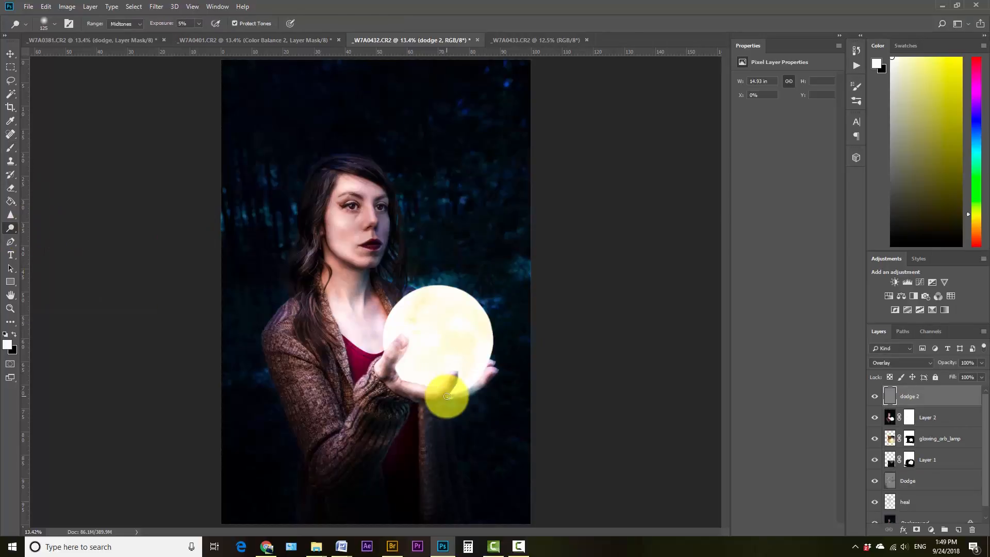
{"action": "scroll", "coordinate": [396, 379], "scroll_direction": "up", "scroll_amount": 4}
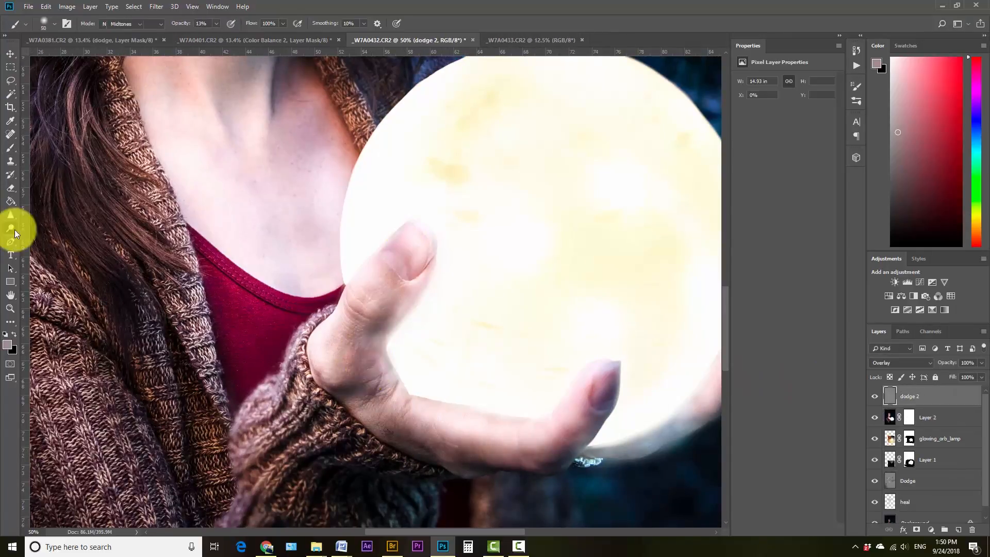
{"action": "scroll", "coordinate": [567, 341], "scroll_direction": "down", "scroll_amount": 4}
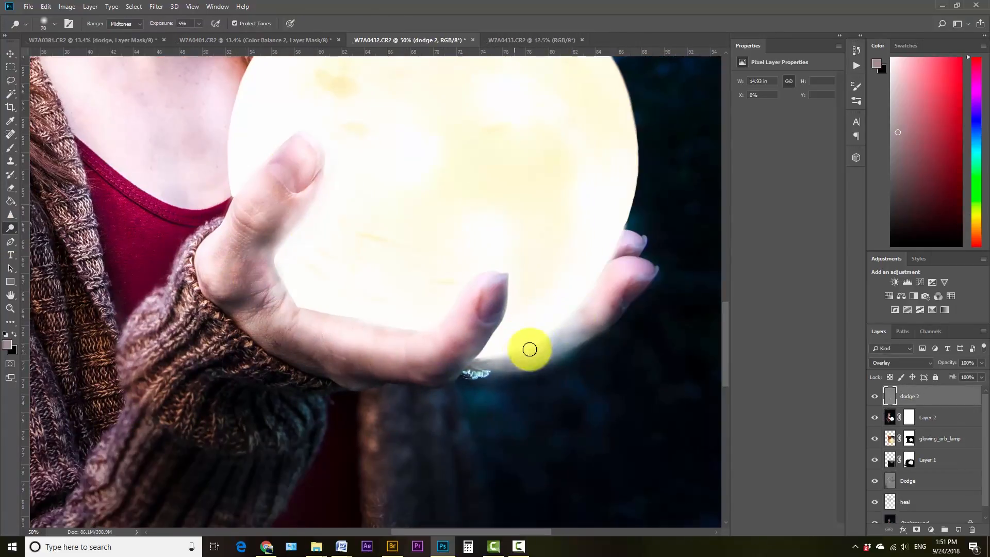
Step: Run the Camera Raw filter on Layer 2 and reselect the dodge 2 layer
{"action": "left_click", "coordinate": [884, 416]}
{"action": "key", "text": "ctrl+shift+a"}
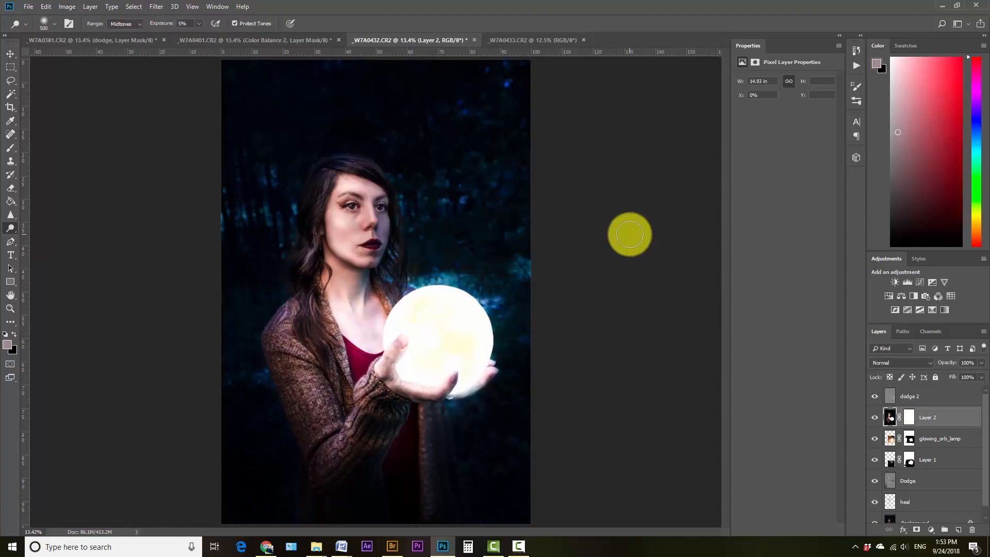
{"action": "left_click", "coordinate": [888, 396]}
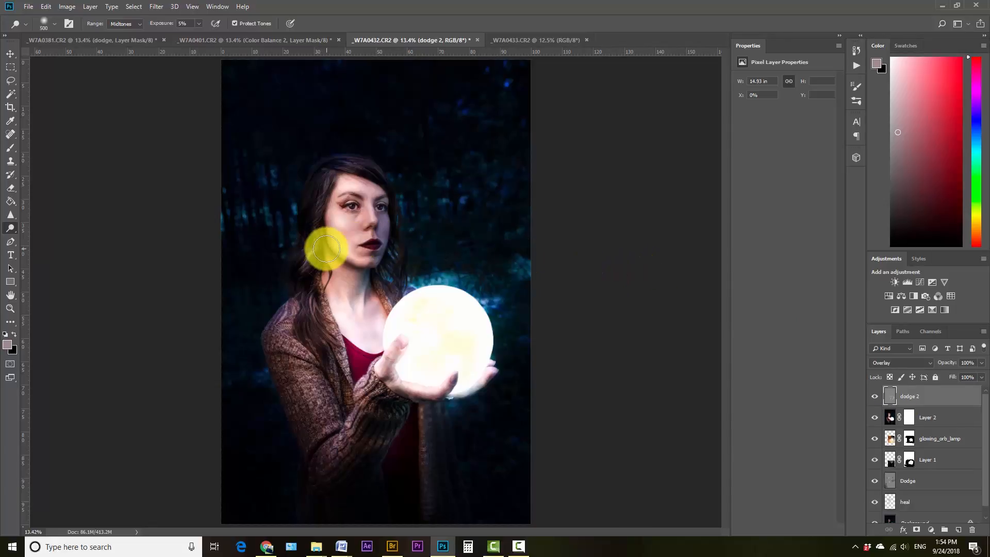
Step: Add a layer named bkgnd and place the Smoke (2) - Gavtrain image, enlarged and turned upright over the portrait's left part
{"action": "key", "text": "ctrl+shift+n"}
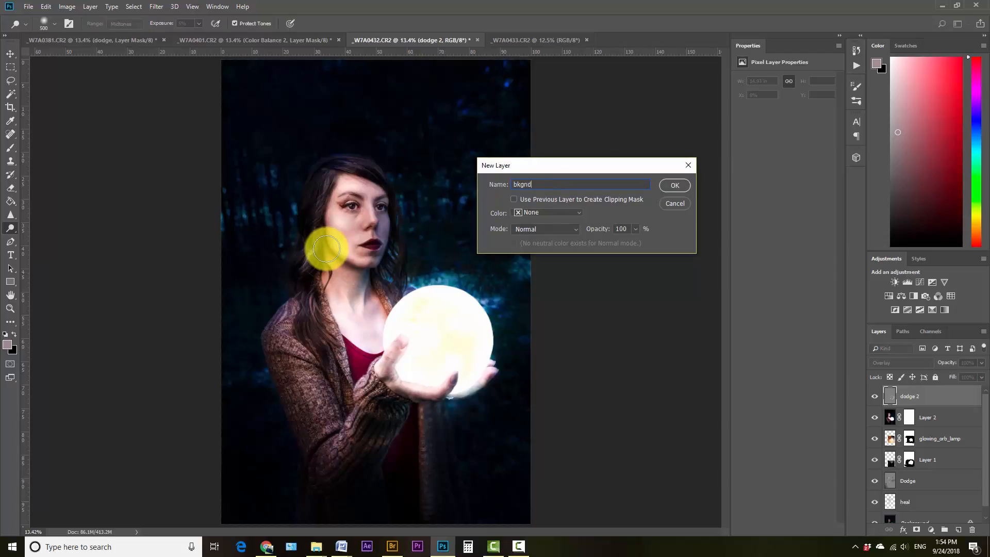
{"action": "key", "text": "Return"}
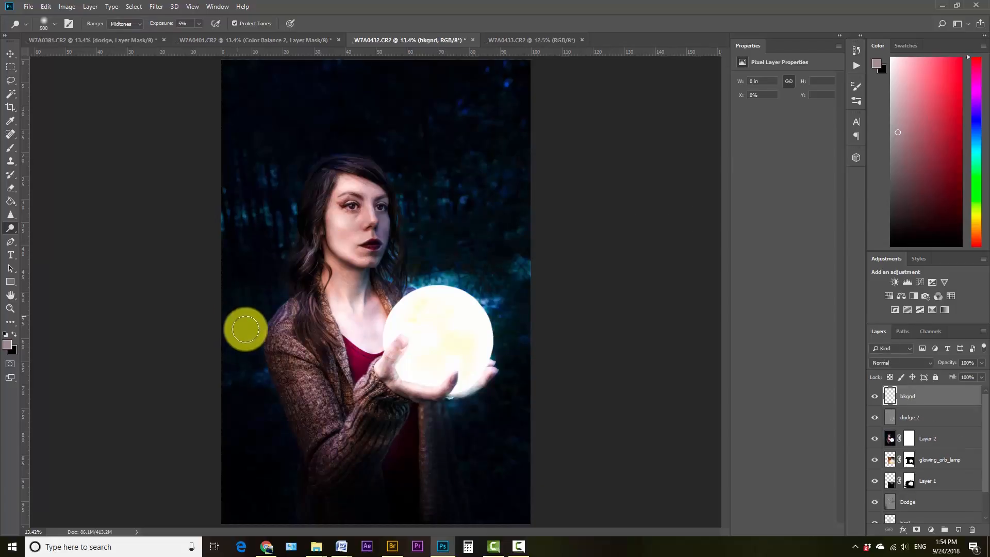
{"action": "mouse_move", "coordinate": [320, 551]}
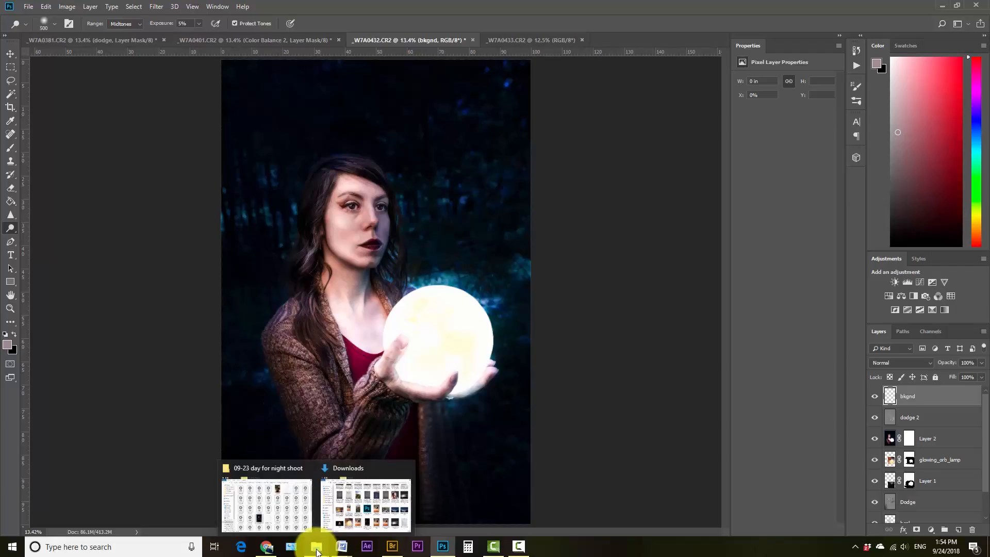
{"action": "mouse_move", "coordinate": [261, 472]}
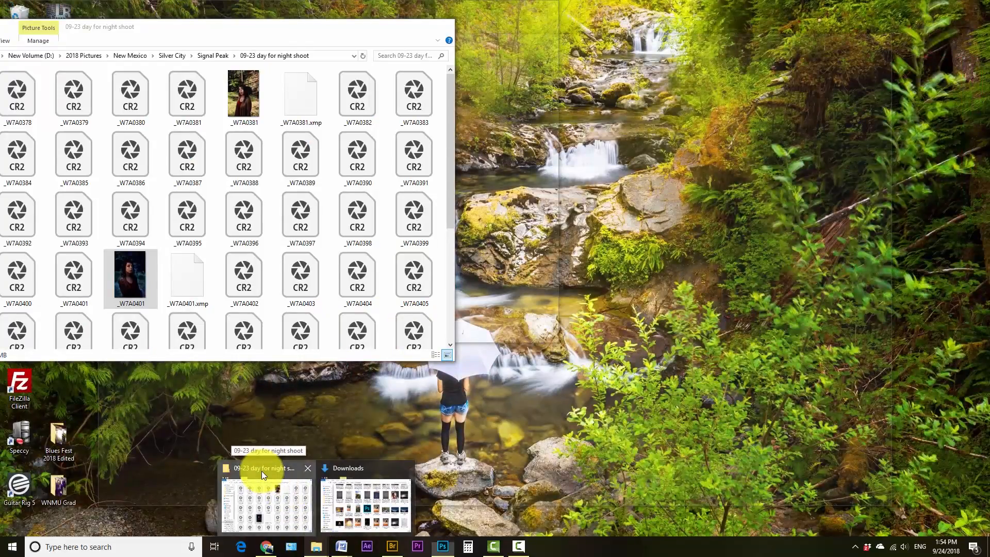
{"action": "left_click", "coordinate": [262, 471]}
{"action": "left_click", "coordinate": [164, 237]}
{"action": "double_click", "coordinate": [564, 227]}
{"action": "left_click_drag", "start_coordinate": [318, 119], "coordinate": [619, 126]}
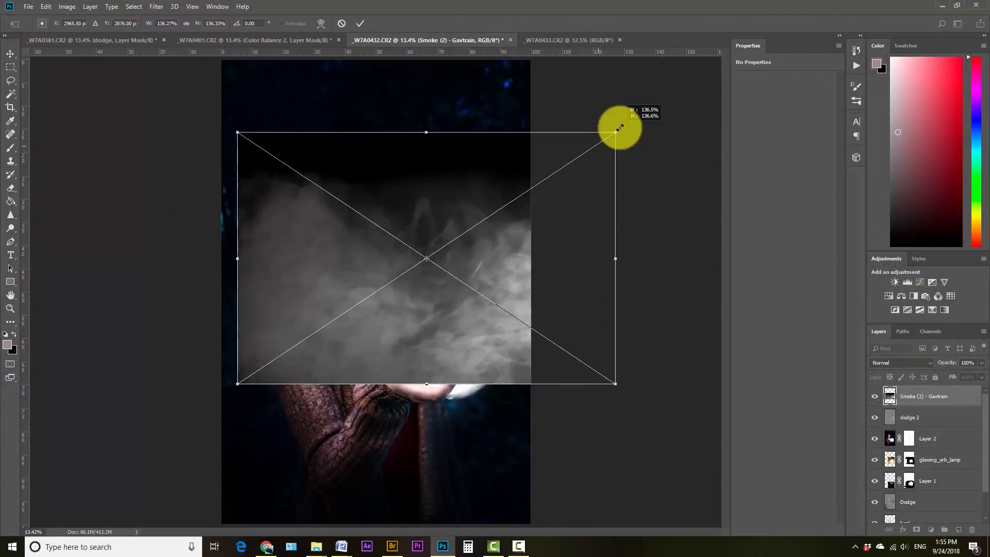
{"action": "key", "text": "Return"}
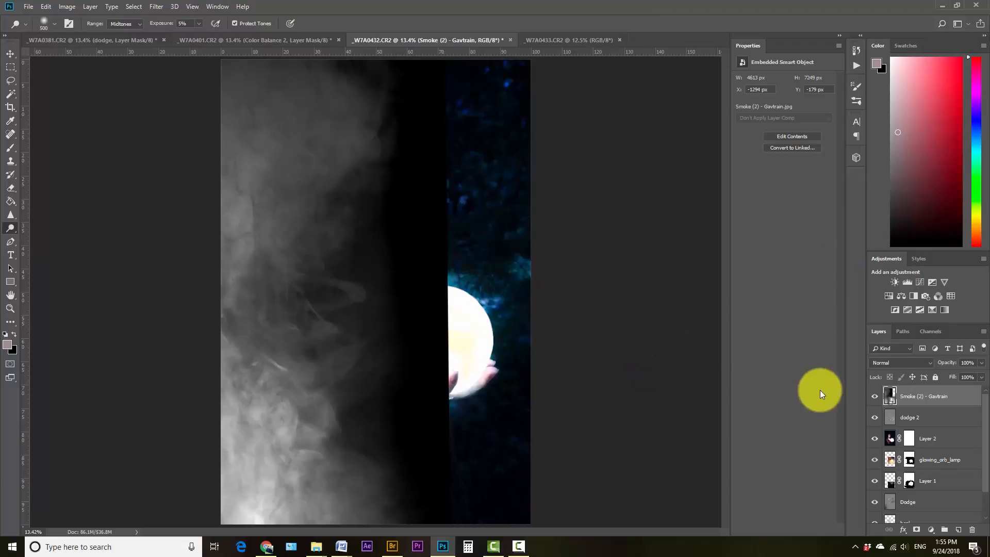
Step: Set the Smoke (2) - Gavtrain layer to Lighten mode at 45% opacity
{"action": "left_click", "coordinate": [896, 363]}
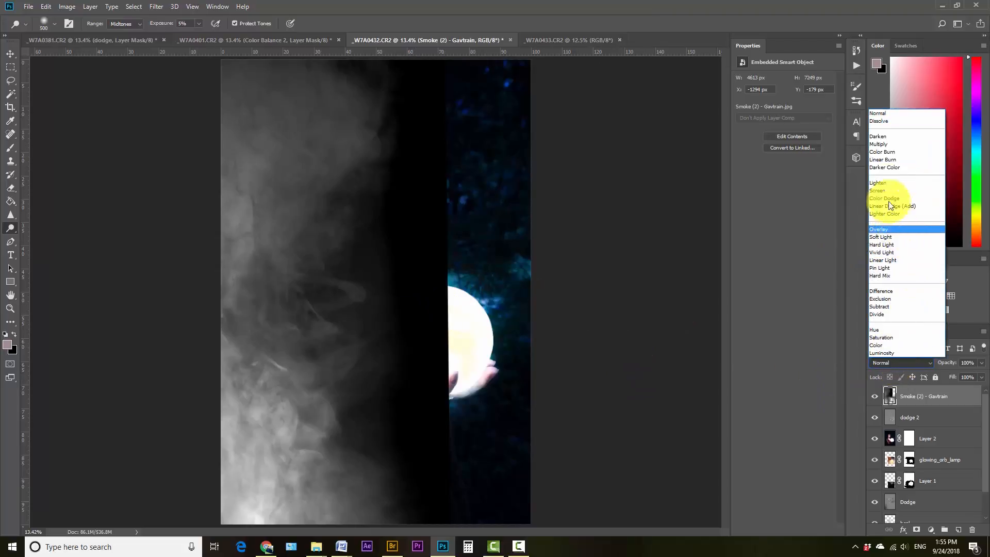
{"action": "left_click", "coordinate": [886, 183]}
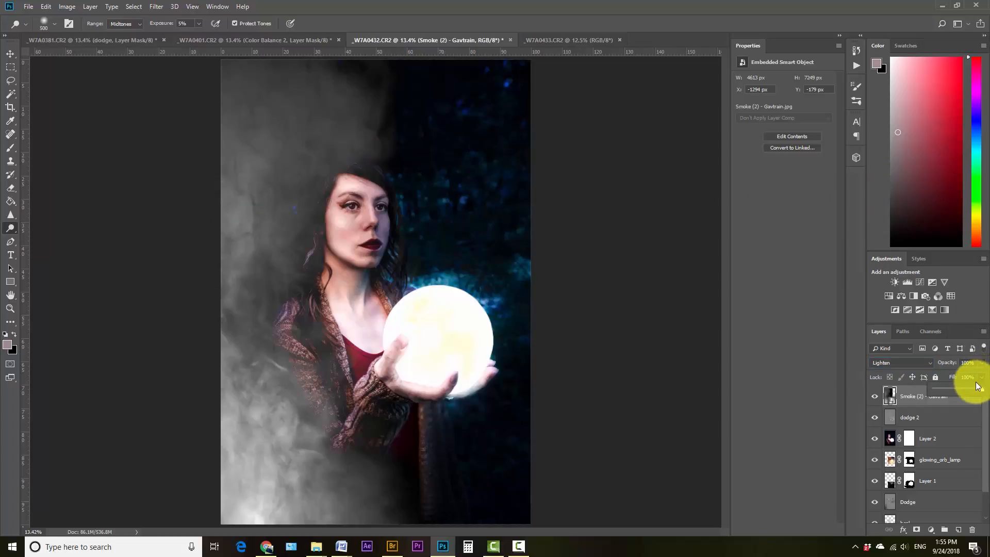
{"action": "left_click_drag", "start_coordinate": [986, 366], "coordinate": [950, 365]}
Step: Enlarge and tilt the Smoke (2) - Gavtrain layer to about 76° across the portrait, and set its opacity to 35%
{"action": "key", "text": "ctrl+t"}
{"action": "left_click_drag", "start_coordinate": [132, 47], "coordinate": [77, 77]}
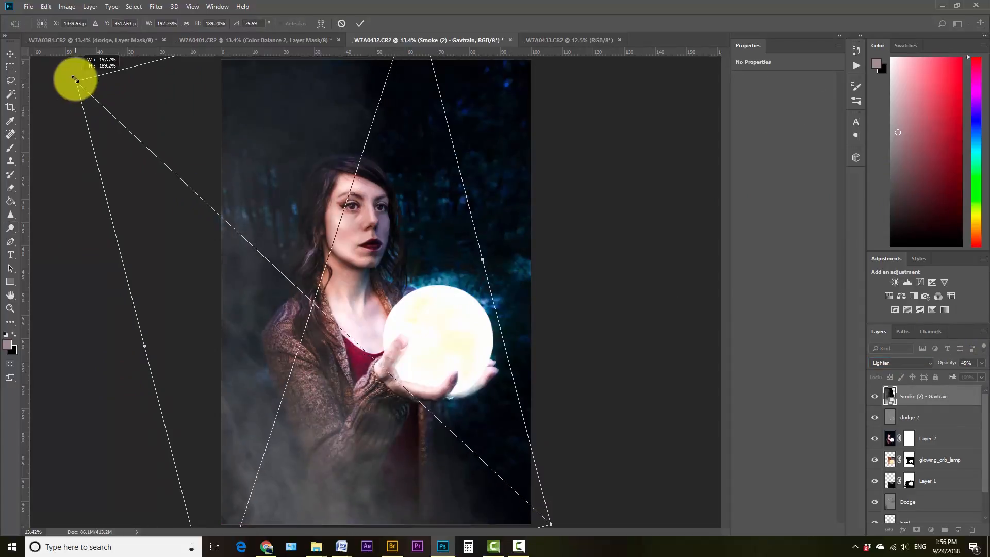
{"action": "key", "text": "Return"}
{"action": "left_click_drag", "start_coordinate": [951, 365], "coordinate": [952, 365]}
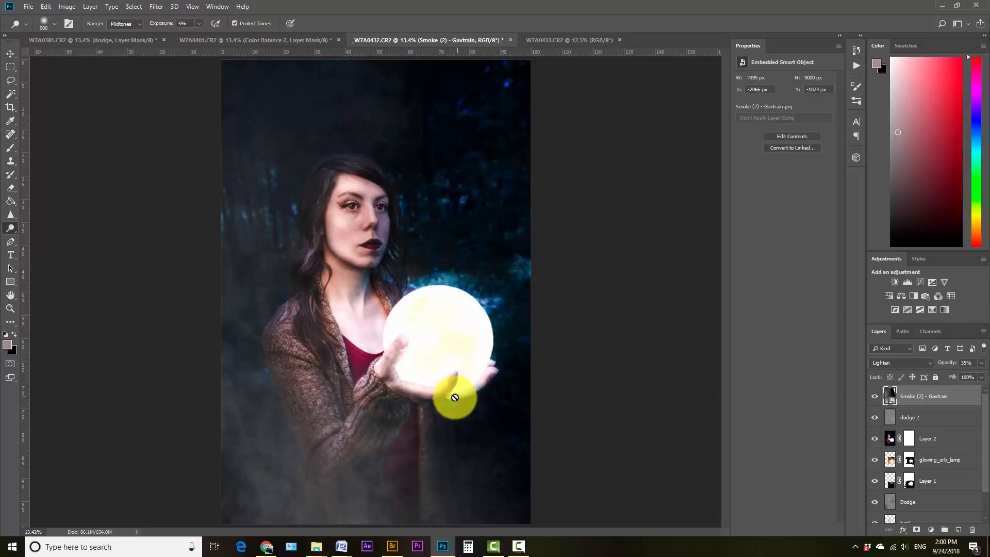
Step: Place the Smoke (1) - Gavtrain image, rotated about 25° below the orb, in Lighten mode at 52% opacity
{"action": "left_click_drag", "start_coordinate": [76, 329], "coordinate": [586, 473]}
{"action": "key", "text": "shift+alt+g"}
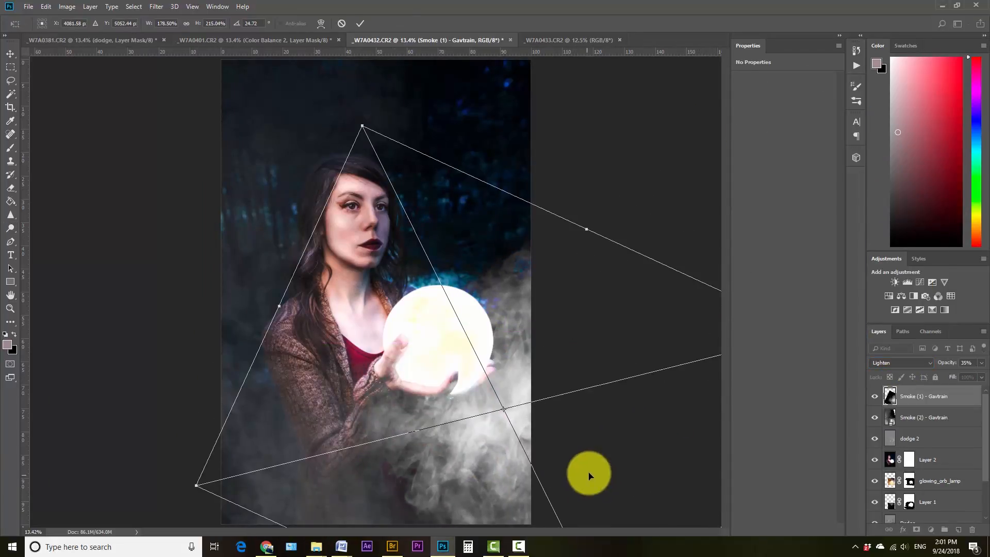
{"action": "key", "text": "Return"}
{"action": "mouse_move", "coordinate": [952, 367]}
{"action": "left_mouse_down"}
{"action": "mouse_move", "coordinate": [947, 376]}
{"action": "mouse_move", "coordinate": [969, 376]}
{"action": "mouse_move", "coordinate": [960, 375]}
{"action": "left_mouse_up"}
Step: Mask the Smoke (1) - Gavtrain layer and fade its smoke below and beside the orb with black at 11% brush opacity
{"action": "key", "text": "b"}
{"action": "key", "text": "d"}
{"action": "key", "text": "ctrl+alt+z"}
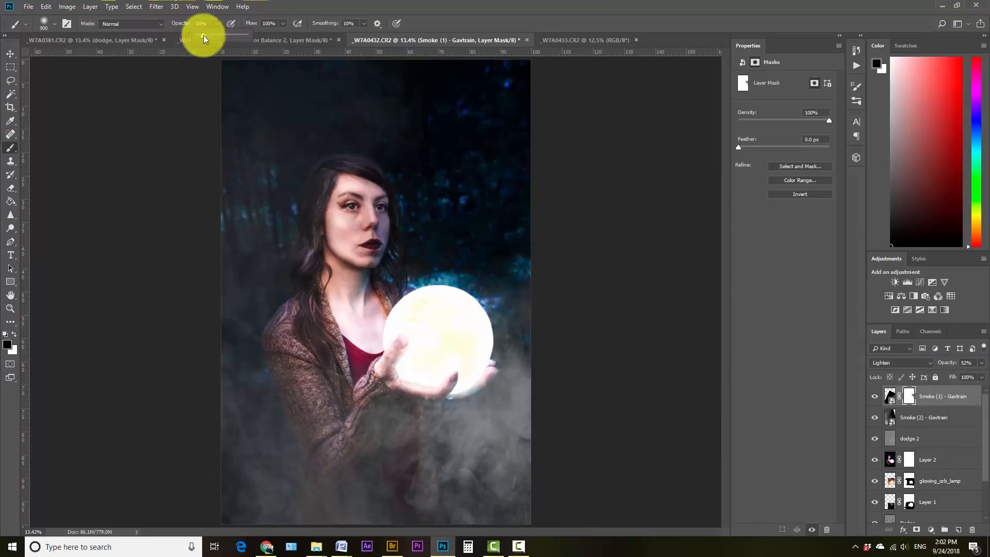
{"action": "left_click_drag", "start_coordinate": [216, 24], "coordinate": [201, 35]}
{"action": "key", "text": "bracketleft"}
{"action": "key", "text": "bracketleft"}
{"action": "key", "text": "bracketleft"}
{"action": "key", "text": "bracketleft"}
{"action": "key", "text": "bracketleft"}
{"action": "key", "text": "bracketleft"}
{"action": "key", "text": "bracketleft"}
{"action": "key", "text": "bracketleft"}
{"action": "key", "text": "bracketleft"}
{"action": "key", "text": "bracketleft"}
{"action": "key", "text": "bracketleft"}
{"action": "key", "text": "bracketleft"}
{"action": "left_click_drag", "start_coordinate": [487, 485], "coordinate": [500, 382]}
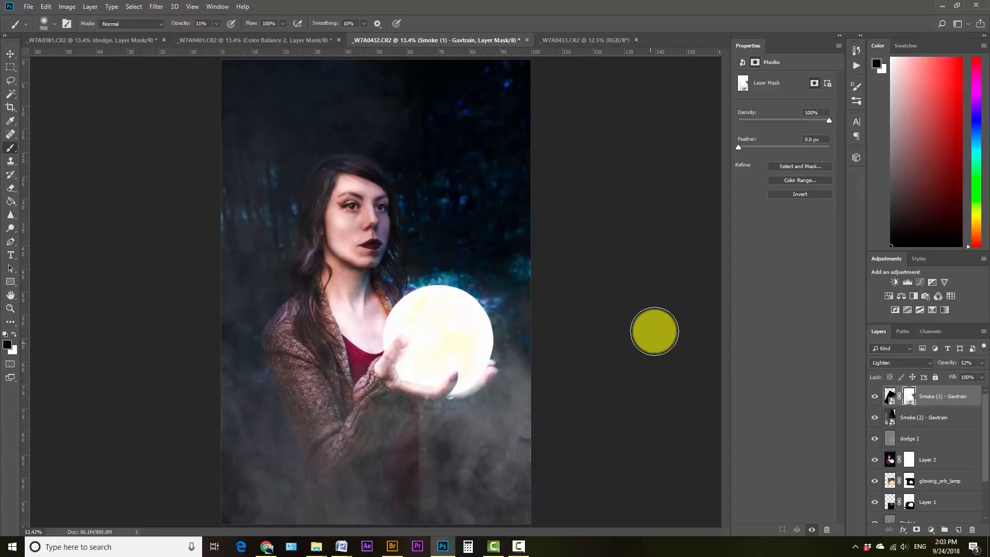
Step: Add a Color Balance adjustment layer and group the two smoke layers beneath it as Mist
{"action": "left_click", "coordinate": [902, 296]}
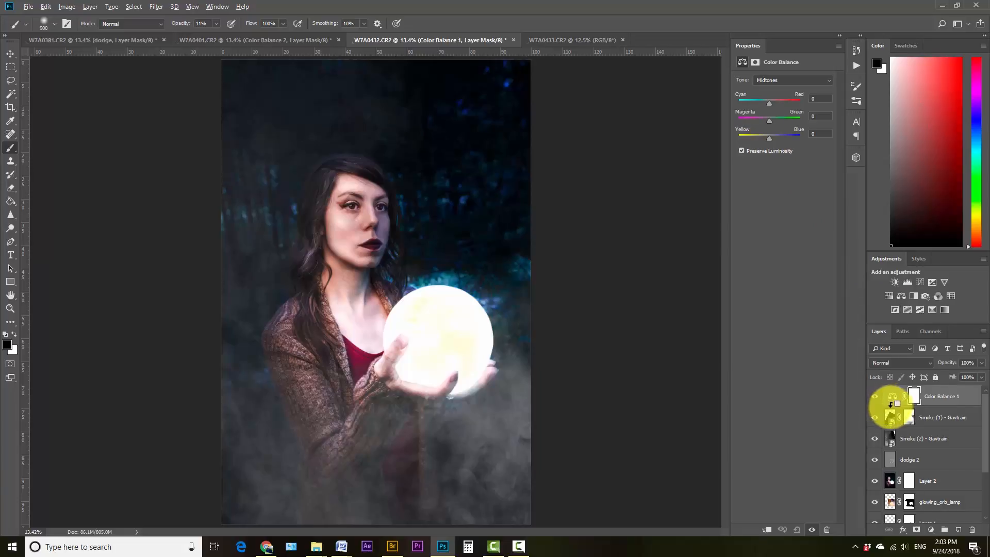
{"action": "left_click", "coordinate": [890, 406], "text": "alt"}
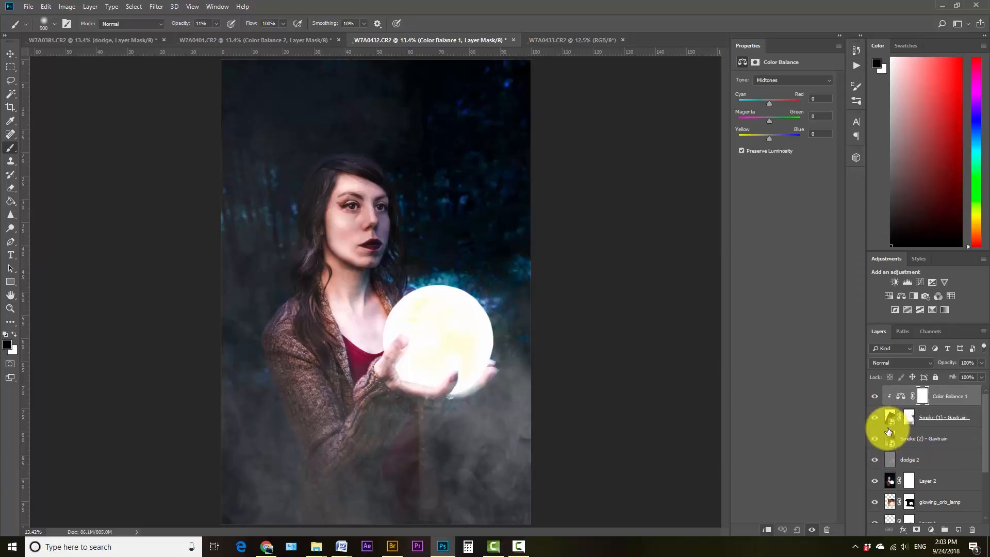
{"action": "left_click", "coordinate": [902, 405], "text": "alt"}
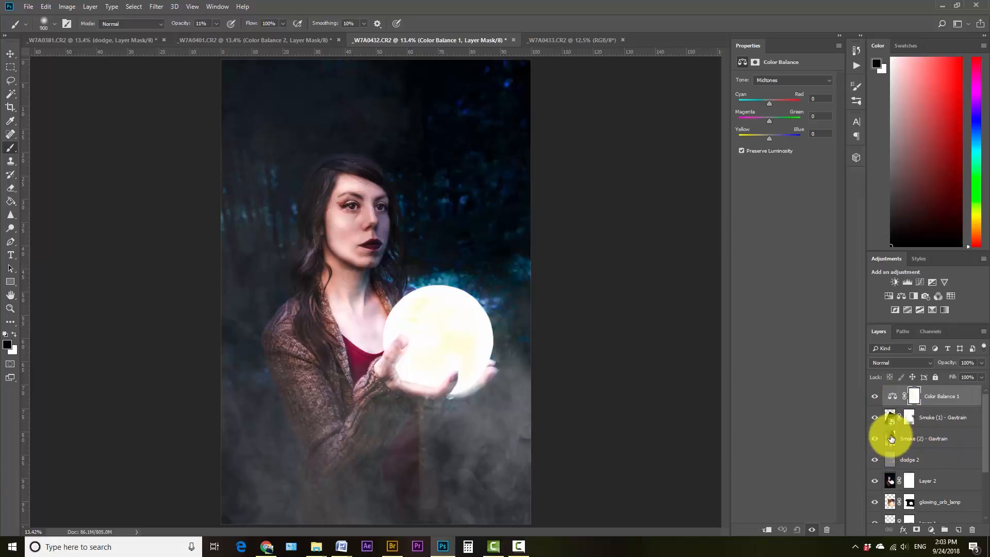
{"action": "left_click", "coordinate": [891, 438]}
{"action": "left_click", "coordinate": [889, 419], "text": "shift"}
{"action": "key", "text": "ctrl+g"}
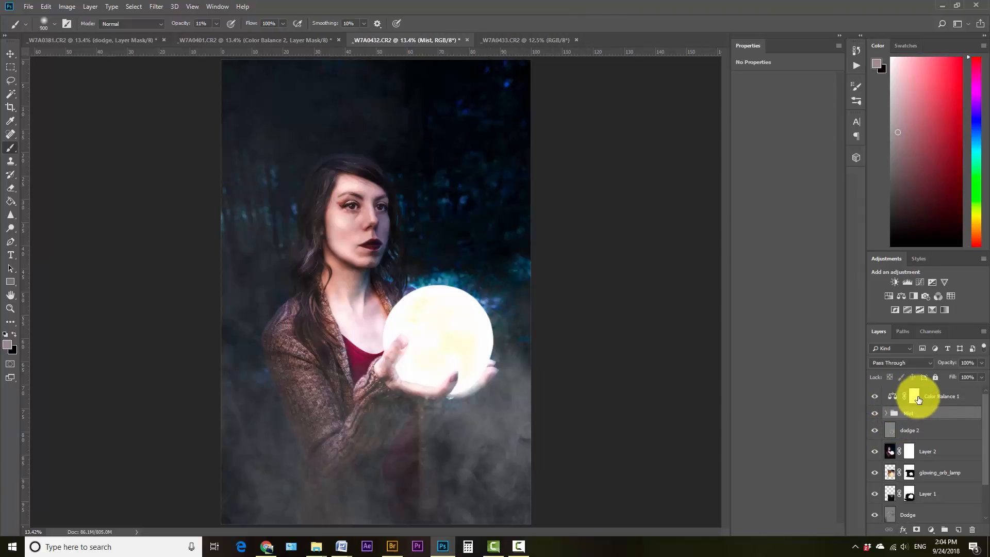
Step: Clip Color Balance 1 to the Mist group and set its midtone Yellow-Blue balance to +2
{"action": "left_click", "coordinate": [912, 398]}
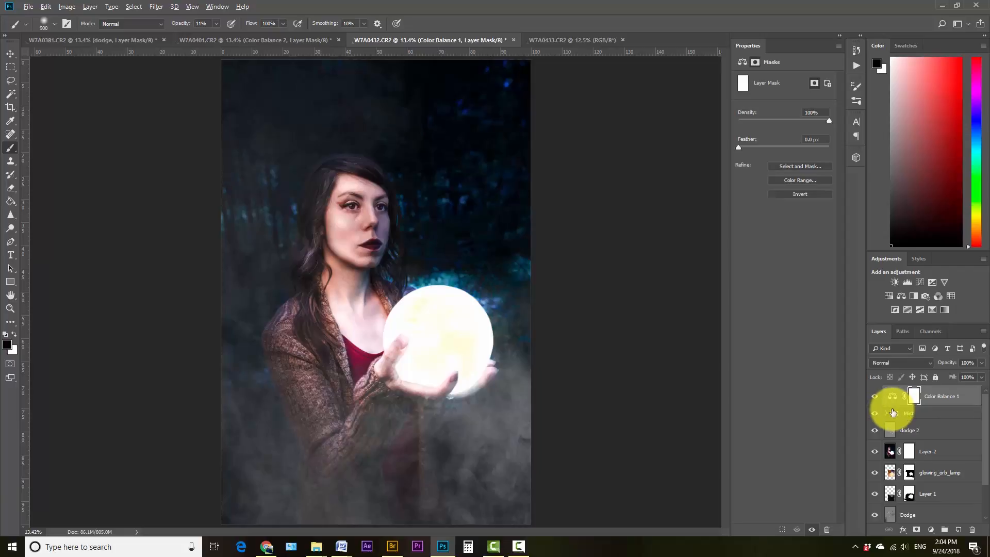
{"action": "left_click", "coordinate": [894, 404], "text": "alt"}
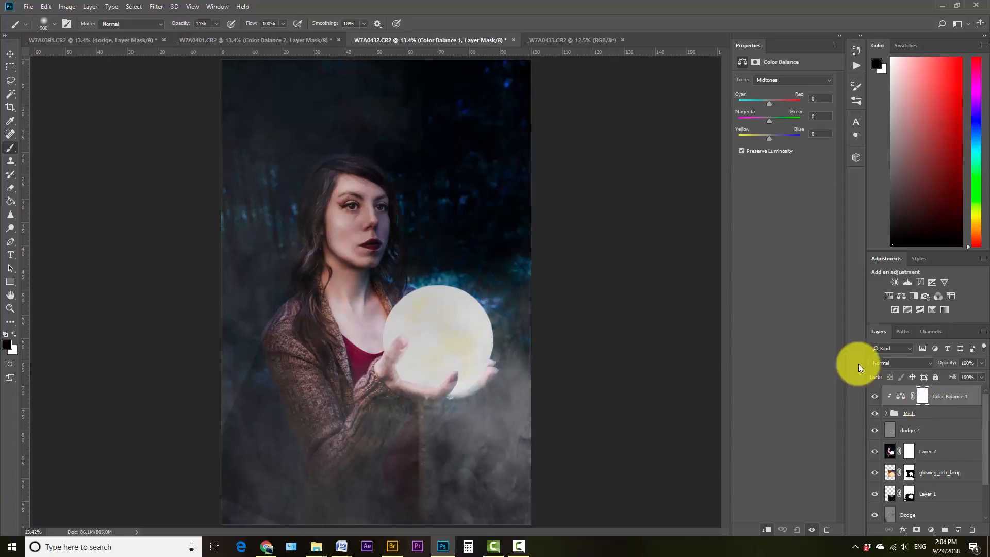
{"action": "left_click", "coordinate": [875, 413]}
{"action": "left_click", "coordinate": [874, 413]}
{"action": "left_click", "coordinate": [792, 81]}
{"action": "left_click", "coordinate": [776, 89]}
{"action": "left_click_drag", "start_coordinate": [769, 137], "coordinate": [769, 133]}
Step: Paint black at 75% brush opacity on the Smoke (1) - Gavtrain mask to clear smoke around the head and background
{"action": "left_click", "coordinate": [886, 413]}
{"action": "left_click", "coordinate": [898, 433]}
{"action": "key", "text": "7"}
{"action": "key", "text": "5"}
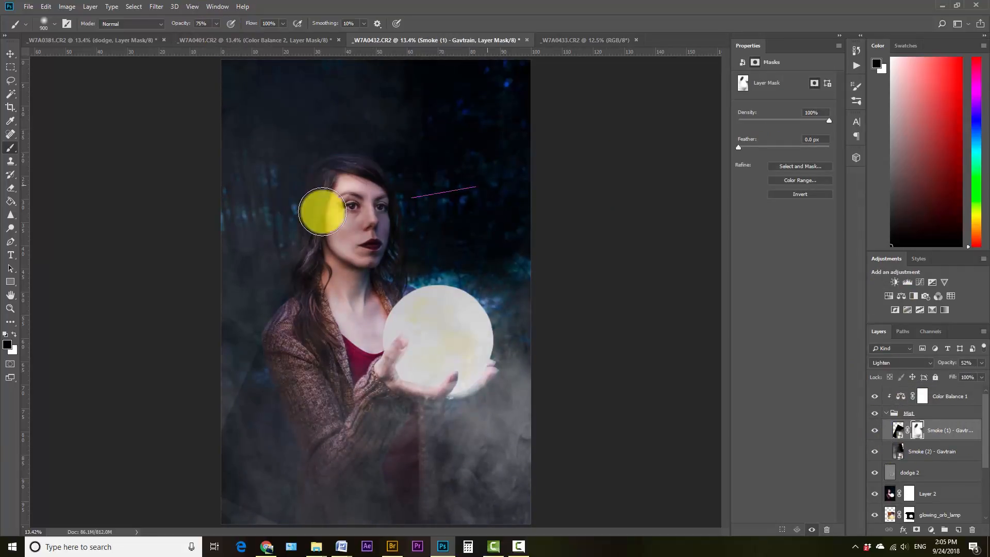
Step: In Color Balance 1, shift the highlights slightly toward yellow and red, and set the shadows' Yellow-Blue balance to +10
{"action": "left_click", "coordinate": [897, 403]}
{"action": "left_click", "coordinate": [793, 80]}
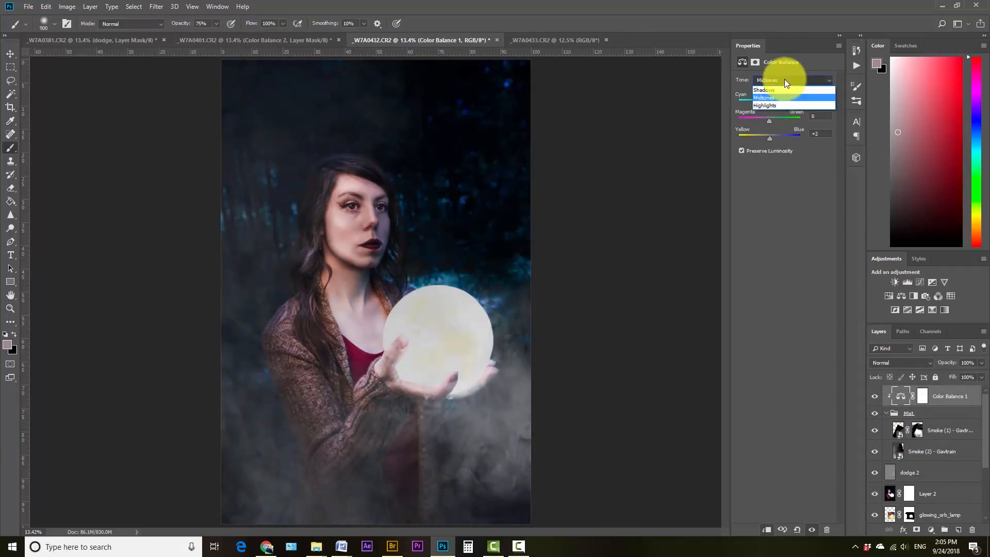
{"action": "left_click", "coordinate": [776, 106]}
{"action": "left_click_drag", "start_coordinate": [769, 136], "coordinate": [765, 137]}
{"action": "left_click_drag", "start_coordinate": [769, 104], "coordinate": [771, 104]}
{"action": "left_click", "coordinate": [789, 80]}
{"action": "left_click", "coordinate": [776, 89]}
{"action": "left_click_drag", "start_coordinate": [770, 138], "coordinate": [772, 138]}
{"action": "left_click_drag", "start_coordinate": [769, 103], "coordinate": [768, 104]}
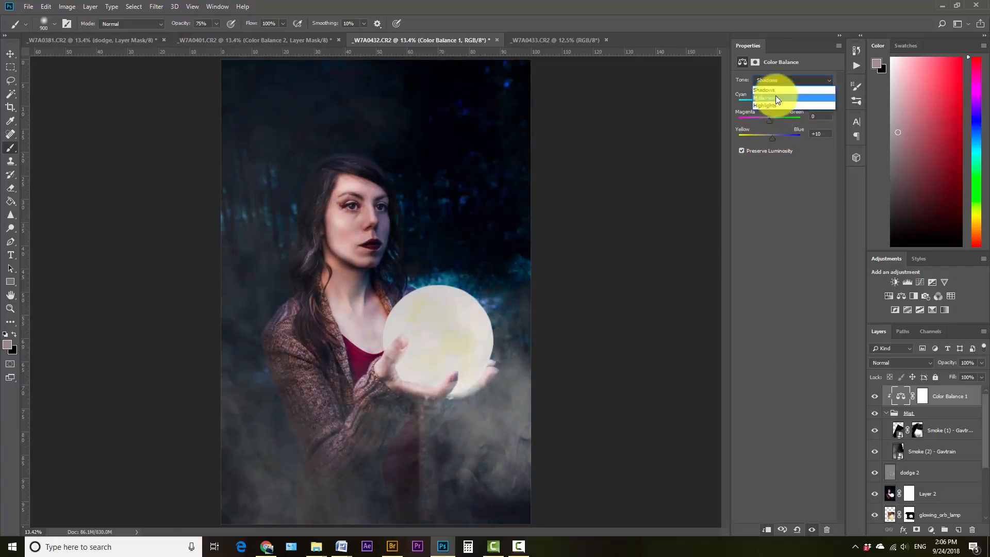
Step: Set the midtone Yellow-Blue balance of Color Balance 1 to +17
{"action": "left_click", "coordinate": [780, 82]}
{"action": "left_click", "coordinate": [776, 105]}
{"action": "mouse_move", "coordinate": [771, 138]}
{"action": "left_mouse_down"}
{"action": "mouse_move", "coordinate": [740, 150]}
{"action": "mouse_move", "coordinate": [796, 137]}
{"action": "mouse_move", "coordinate": [774, 138]}
{"action": "left_mouse_up"}
{"action": "left_click", "coordinate": [800, 79]}
{"action": "left_click", "coordinate": [779, 97]}
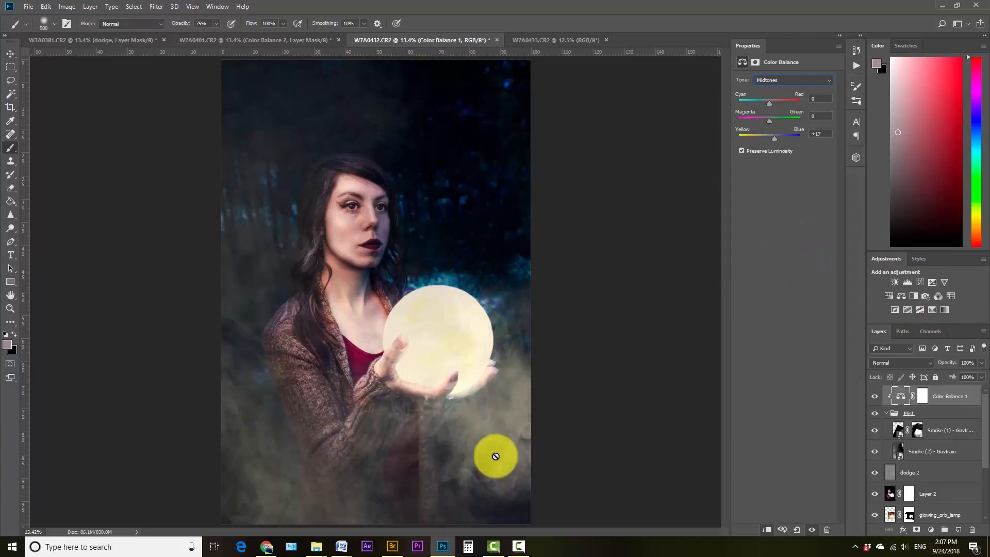
Step: Add a Curves adjustment clipped to the Mist group and pull the curve's shadows down slightly to darken the smoke
{"action": "left_click", "coordinate": [919, 283]}
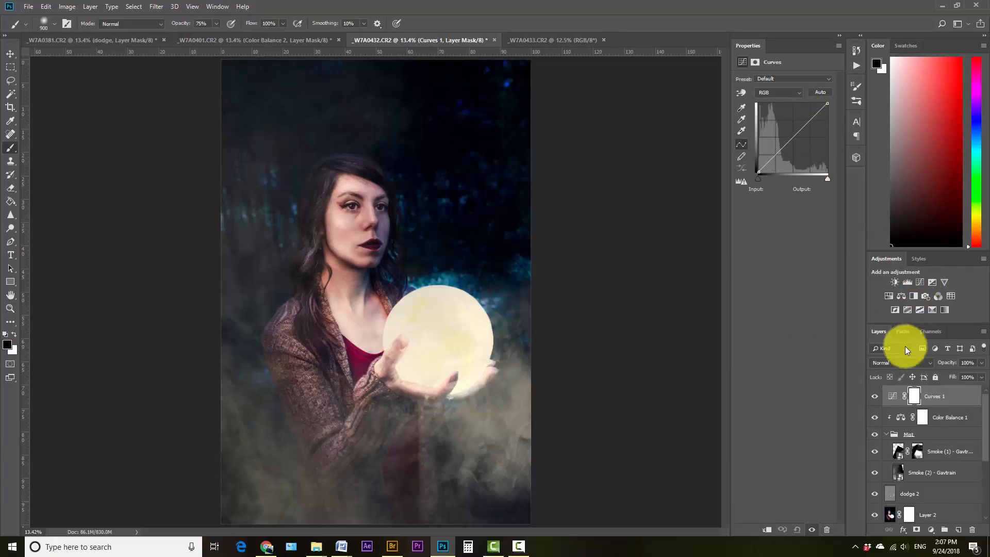
{"action": "left_click", "coordinate": [889, 407], "text": "alt"}
{"action": "left_click_drag", "start_coordinate": [774, 155], "coordinate": [775, 161]}
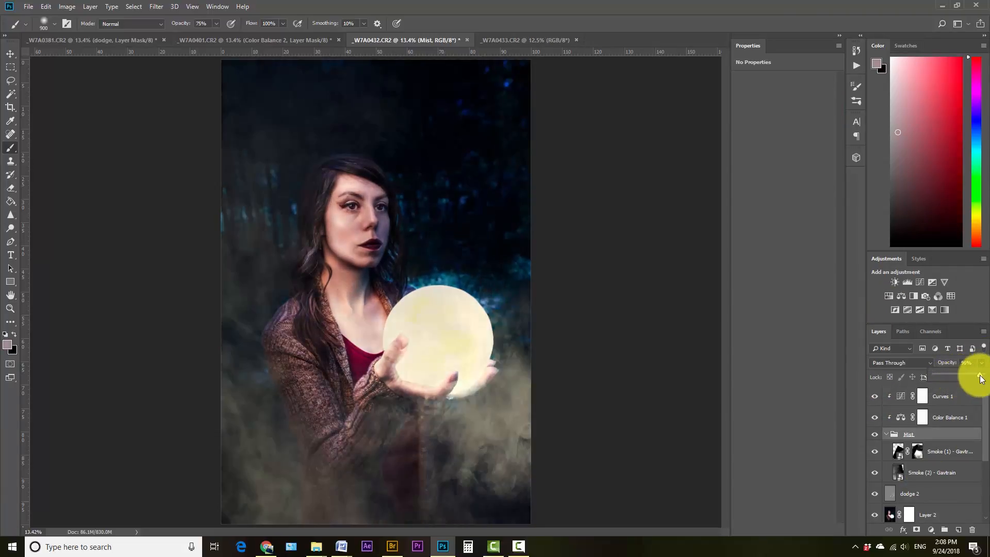
Step: Reposition the Smoke (1) - Gavtrain layer and compare the portrait with the Mist group hidden and shown
{"action": "left_click", "coordinate": [943, 452]}
{"action": "key", "text": "v"}
{"action": "left_click_drag", "start_coordinate": [458, 427], "coordinate": [453, 11]}
{"action": "left_click", "coordinate": [876, 436]}
{"action": "left_click", "coordinate": [875, 434]}
Step: On a top layer named dust, scatter pale yellow particles over the portrait with a Stardust brush at 5000 px
{"action": "key", "text": "alt+period"}
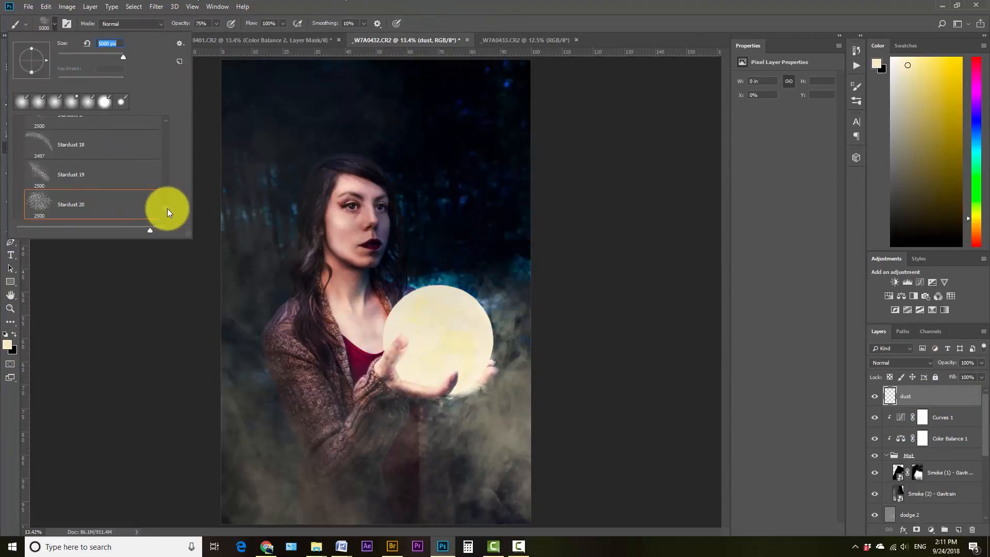
{"action": "type", "text": "5000"}
{"action": "key", "text": "Return"}
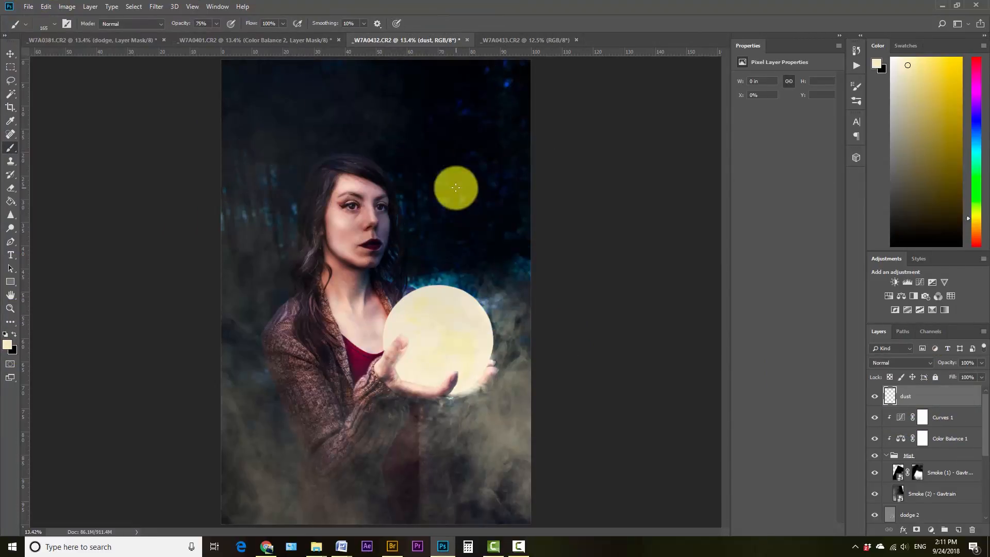
{"action": "left_click", "coordinate": [273, 67]}
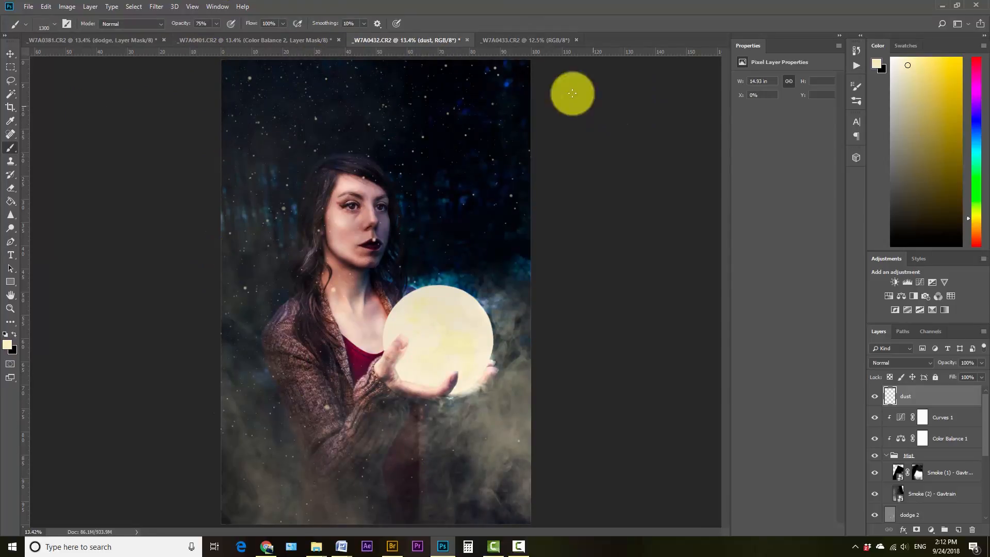
Step: Stamp three soft pale yellow glow spots above and beside the head on the dust layer at 36% brush opacity
{"action": "left_click", "coordinate": [43, 23]}
{"action": "left_click", "coordinate": [249, 71]}
{"action": "key", "text": "3"}
{"action": "key", "text": "6"}
{"action": "left_click", "coordinate": [264, 99]}
{"action": "left_click", "coordinate": [375, 85]}
{"action": "left_click", "coordinate": [281, 193]}
Step: Try stamping a larger soft glow spot just above the orb
{"action": "key", "text": "bracketright"}
{"action": "key", "text": "bracketright"}
{"action": "key", "text": "bracketright"}
{"action": "key", "text": "bracketright"}
{"action": "key", "text": "bracketright"}
{"action": "key", "text": "bracketright"}
{"action": "key", "text": "bracketright"}
{"action": "key", "text": "bracketright"}
{"action": "key", "text": "bracketright"}
{"action": "key", "text": "bracketright"}
{"action": "key", "text": "bracketright"}
{"action": "key", "text": "bracketright"}
{"action": "left_click", "coordinate": [480, 262]}
{"action": "key", "text": "ctrl+z"}
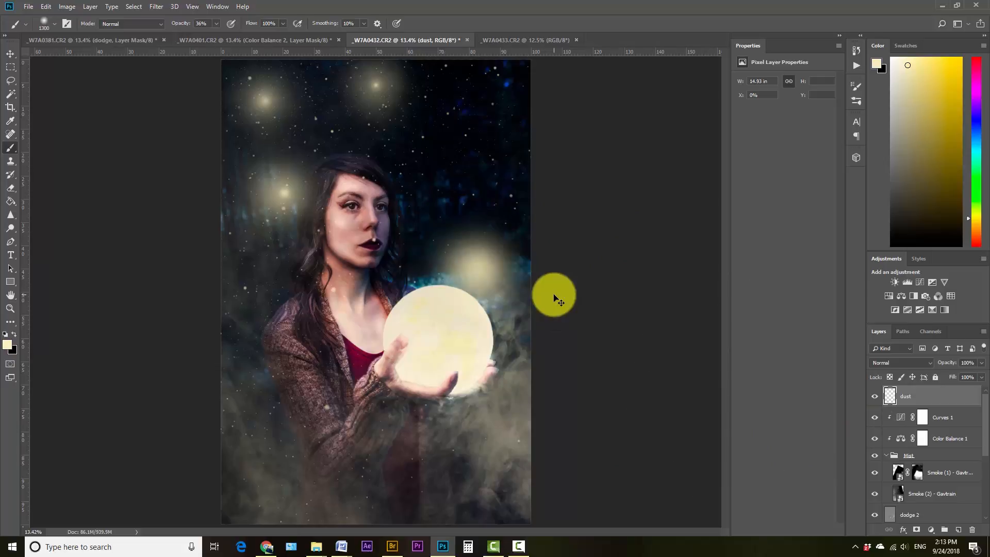
Step: Reduce the brush size and stamp a soft glow spot near the portrait's right edge, level with the face
{"action": "key", "text": "bracketleft"}
{"action": "key", "text": "bracketleft"}
{"action": "key", "text": "bracketleft"}
{"action": "key", "text": "bracketleft"}
{"action": "key", "text": "bracketleft"}
{"action": "key", "text": "bracketleft"}
{"action": "key", "text": "bracketleft"}
{"action": "key", "text": "bracketleft"}
{"action": "key", "text": "bracketleft"}
{"action": "key", "text": "bracketleft"}
{"action": "key", "text": "bracketleft"}
{"action": "key", "text": "bracketleft"}
{"action": "key", "text": "bracketleft"}
{"action": "left_click", "coordinate": [512, 198]}
Step: Add a mask to the dust layer, set its opacity to 45%, and paint away the dust around the figure
{"action": "left_click", "coordinate": [917, 530]}
{"action": "key", "text": "bracketleft"}
{"action": "left_click", "coordinate": [967, 362]}
{"action": "type", "text": "45"}
{"action": "key", "text": "Return"}
{"action": "left_click_drag", "start_coordinate": [420, 121], "coordinate": [258, 323]}
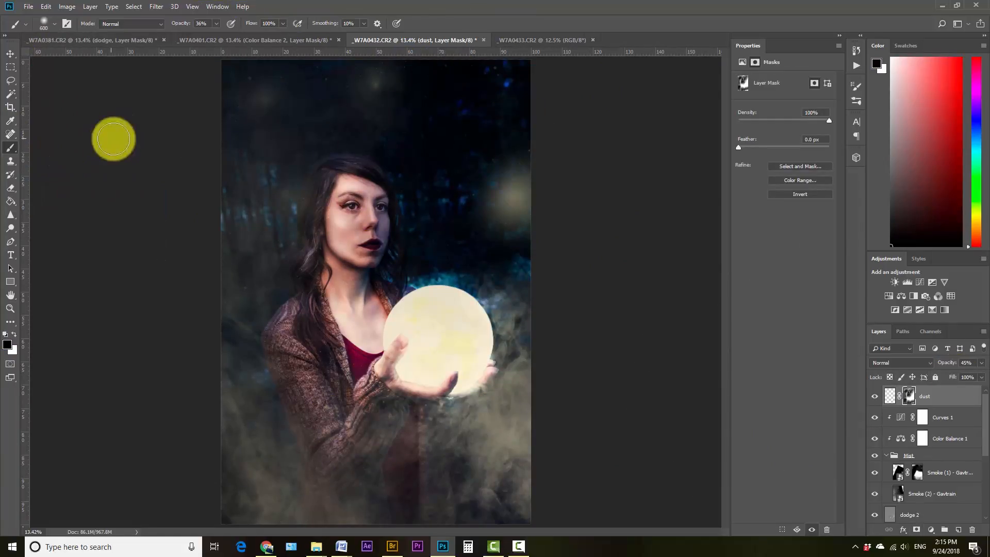
Step: Select the Smoke (2) - Gavtrain layer inside the Mist group
{"action": "left_click", "coordinate": [908, 472]}
{"action": "right_click", "coordinate": [895, 495]}
{"action": "left_click", "coordinate": [895, 495]}
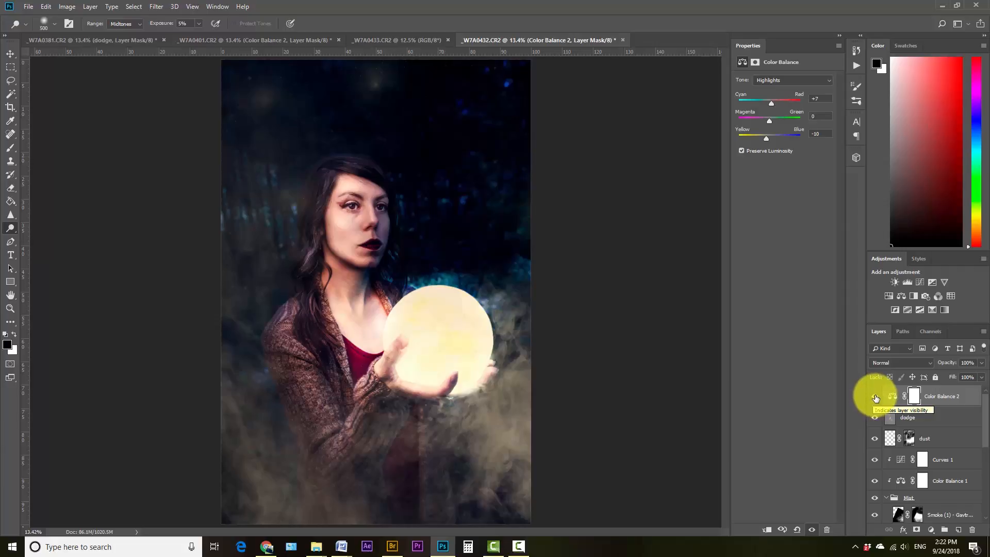
Step: Compare the portrait with and without the Color Balance 2 adjustment and the Mist group
{"action": "left_click", "coordinate": [875, 398]}
{"action": "left_click", "coordinate": [875, 398]}
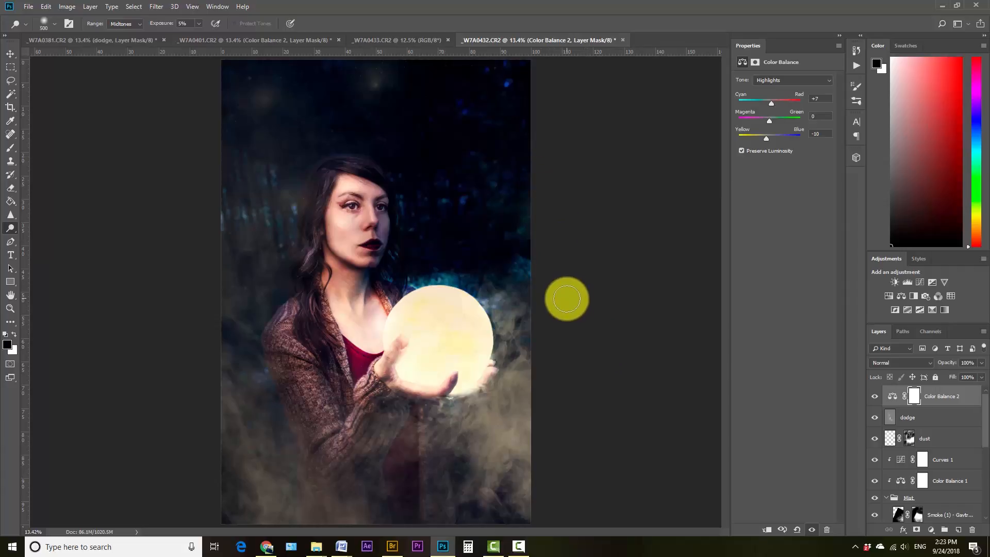
{"action": "mouse_move", "coordinate": [986, 400]}
{"action": "left_mouse_down"}
{"action": "mouse_move", "coordinate": [982, 438]}
{"action": "mouse_move", "coordinate": [987, 396]}
{"action": "left_mouse_up"}
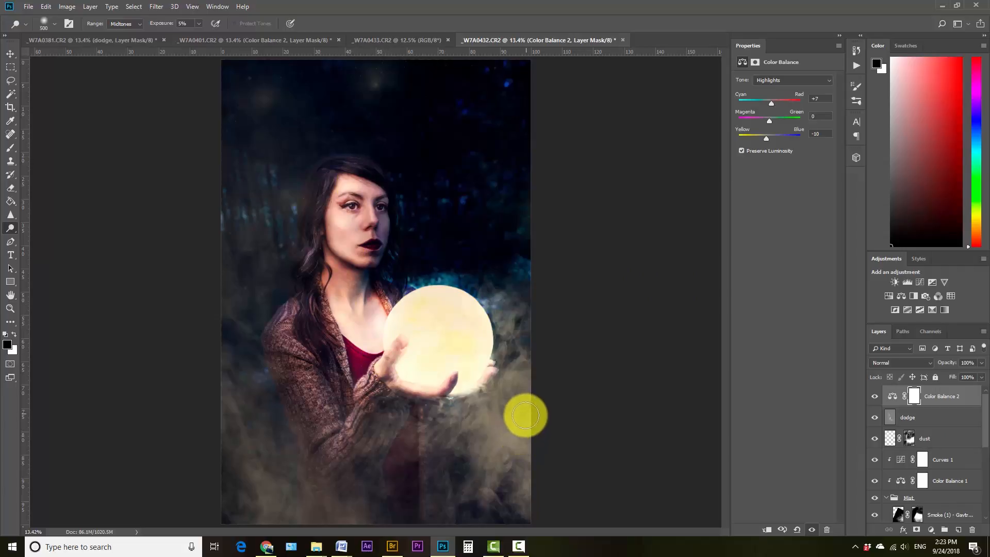
{"action": "scroll", "coordinate": [901, 472], "scroll_direction": "down", "scroll_amount": 1}
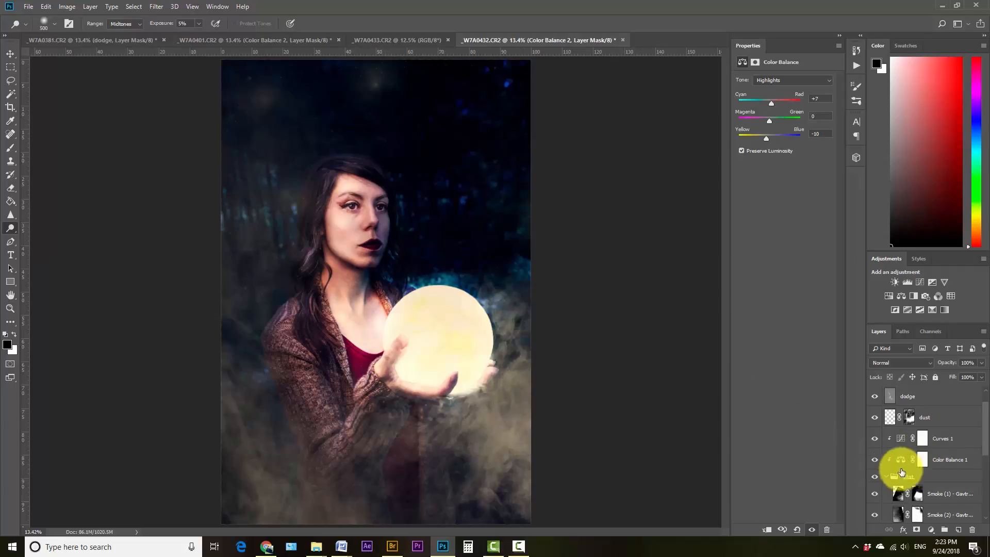
{"action": "left_click", "coordinate": [875, 477]}
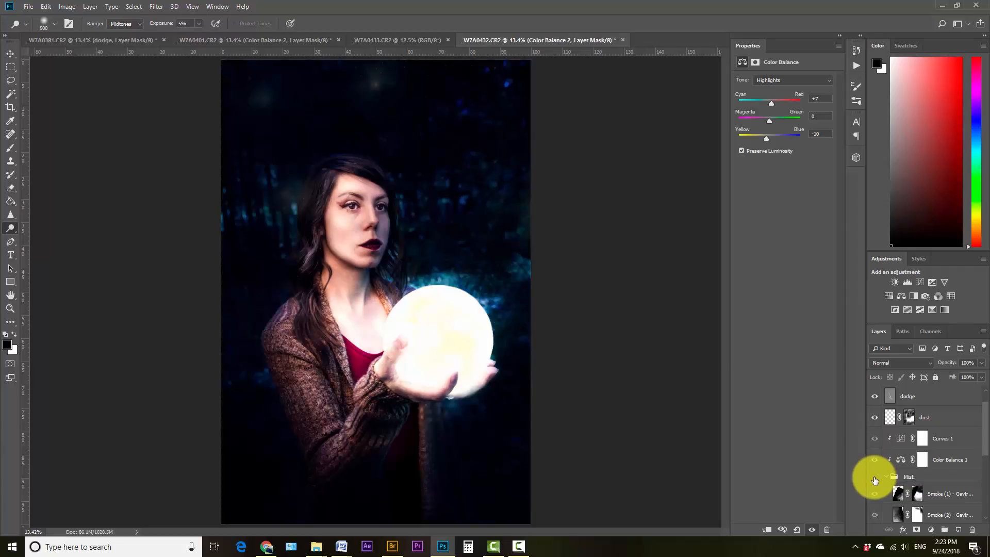
{"action": "left_click", "coordinate": [875, 477]}
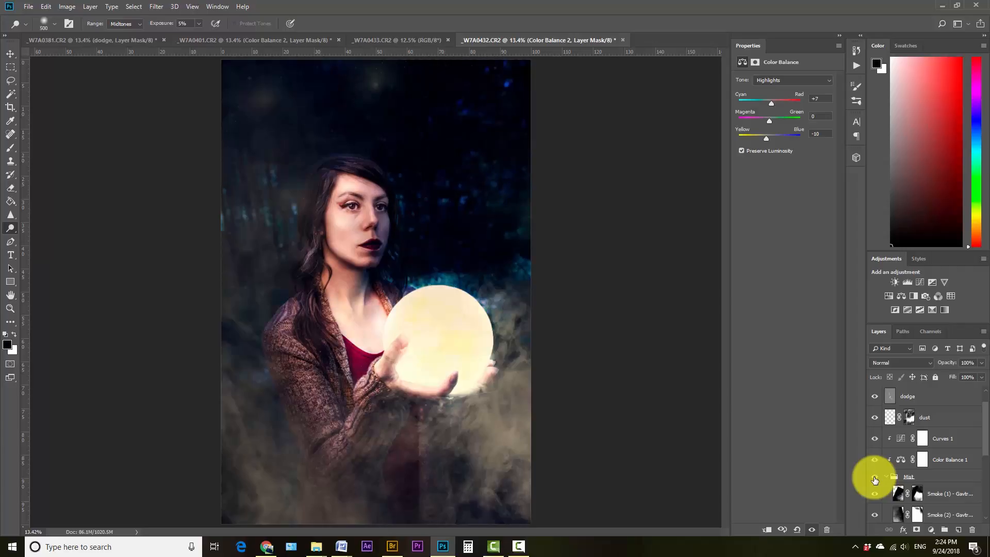
{"action": "left_click", "coordinate": [875, 477]}
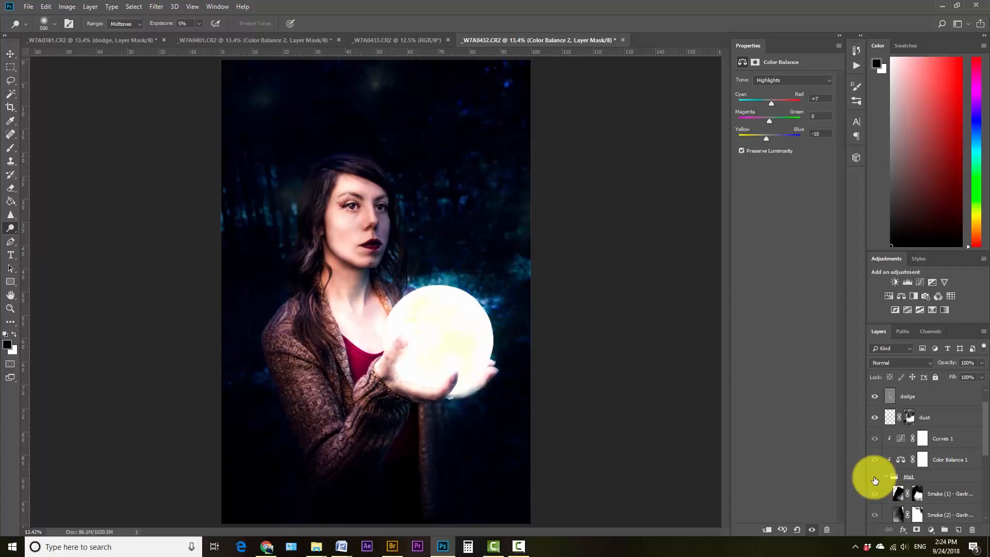